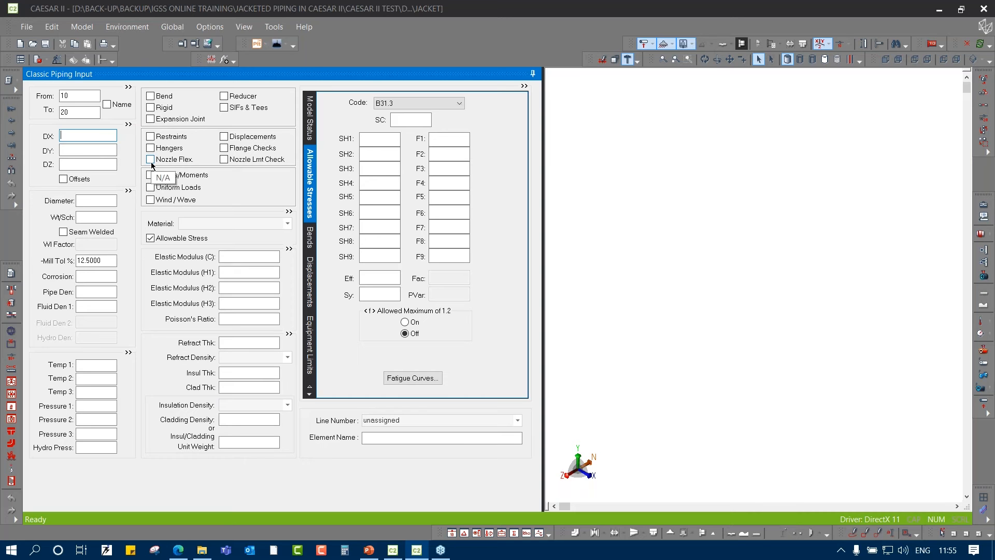
Define element 10–20 with a DX length of 5 ft, an 8-inch nominal diameter and standard wall thickness
text(5)
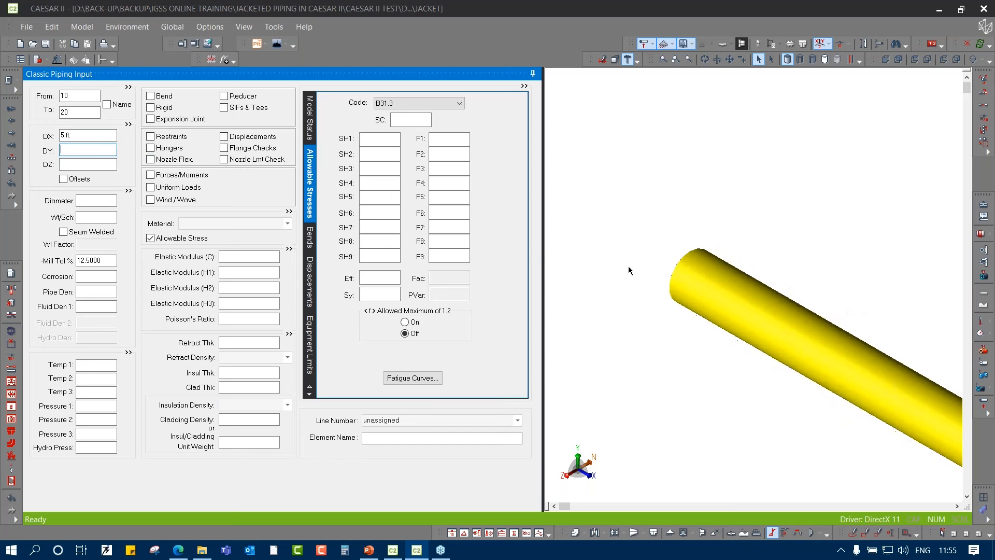
click(106, 201)
text(8)
key(Tab)
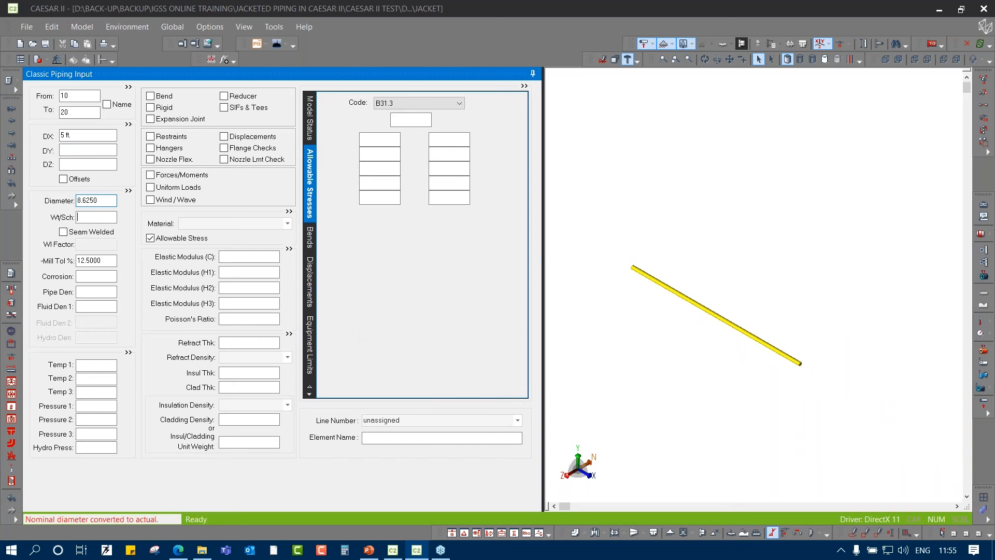
text(s)
key(Tab)
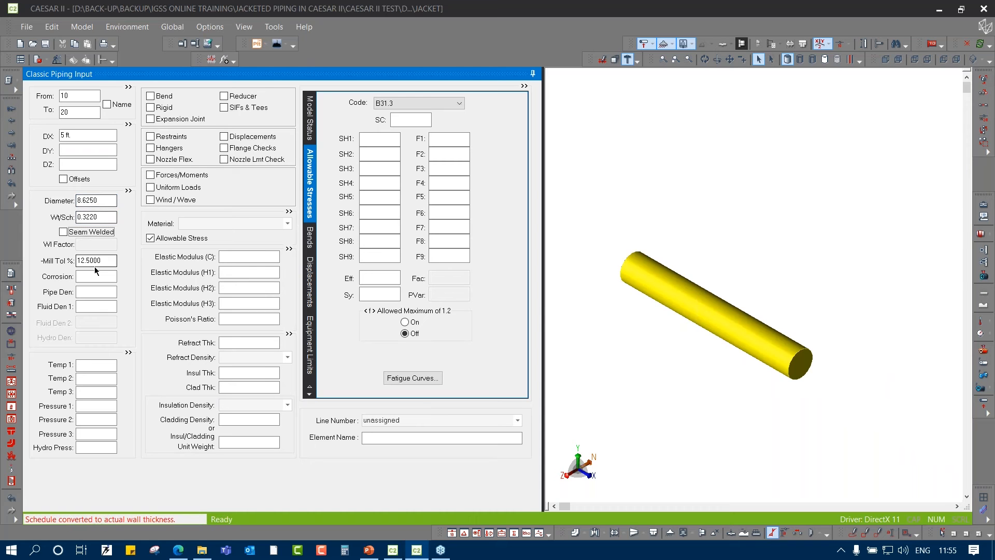
Set the element's fluid density 1 to 0.03069, temperature 1 to 200 and pressure 1 to 25
click(89, 306)
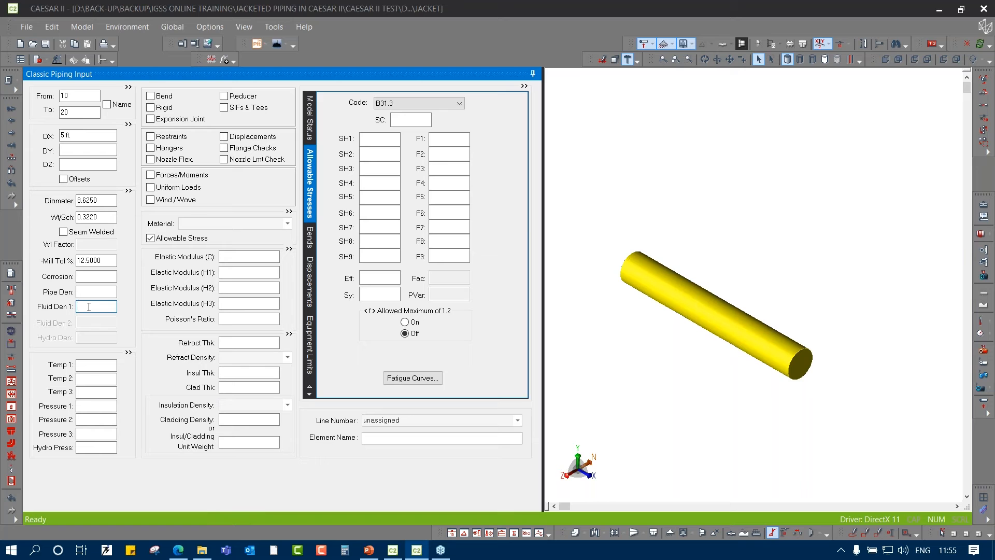
text(0.03069)
key(Tab)
text(200)
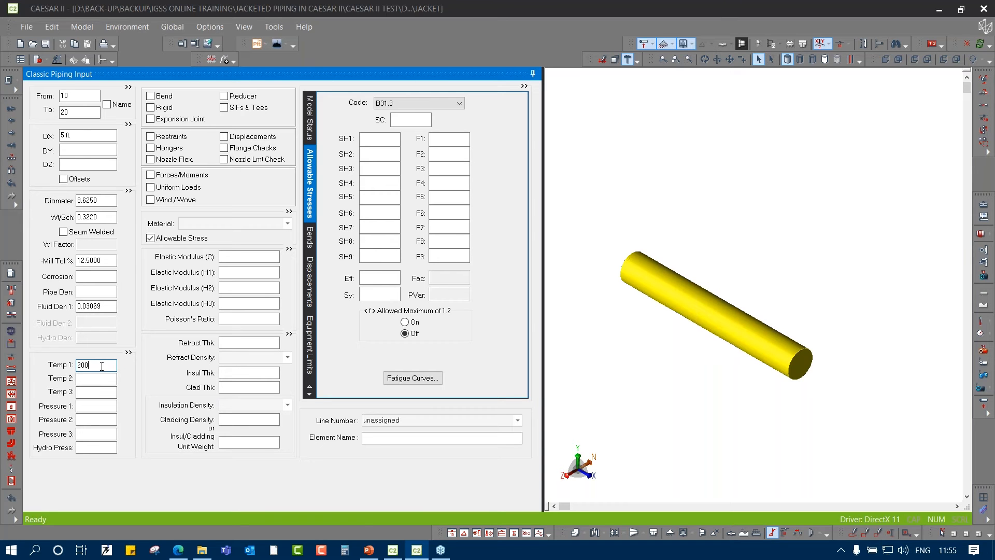
key(Tab)
key(Tab)
key(Tab)
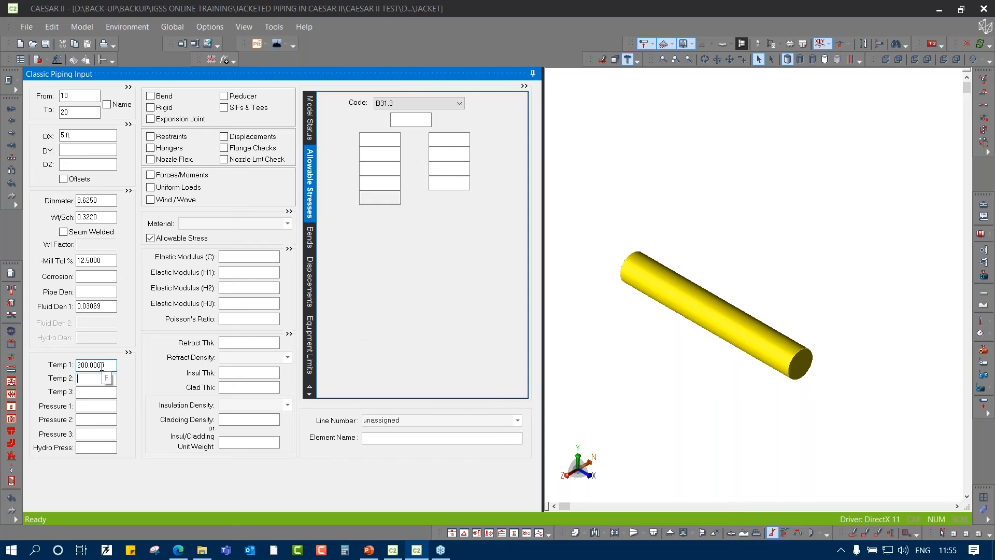
text(25)
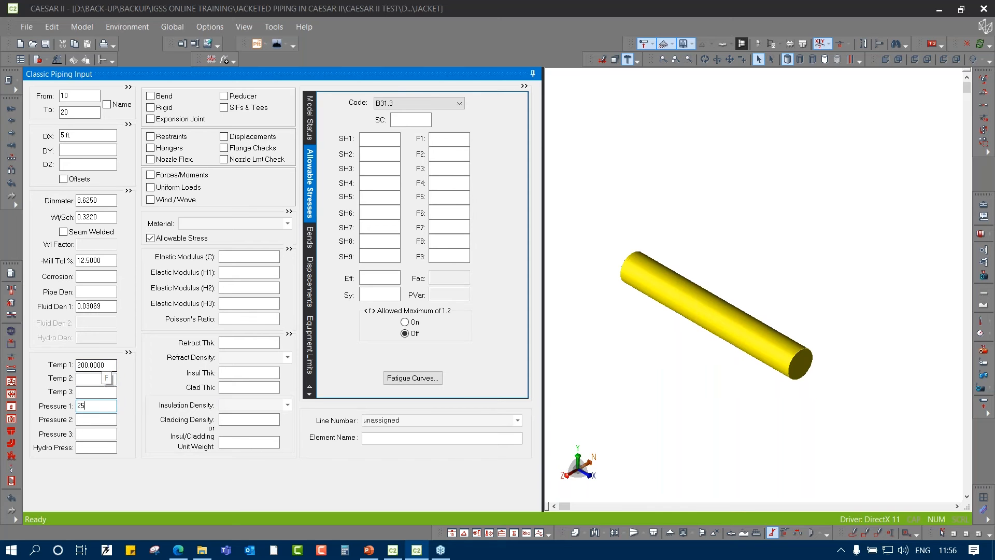
key(Tab)
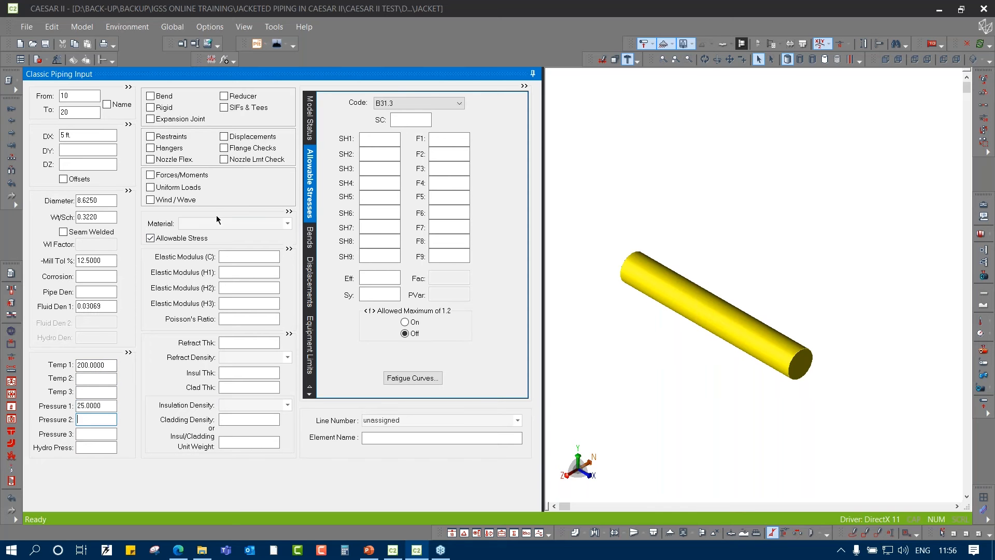
Assign material (106)A106 Grade B to the element and display the node numbers in the model view
text(106)
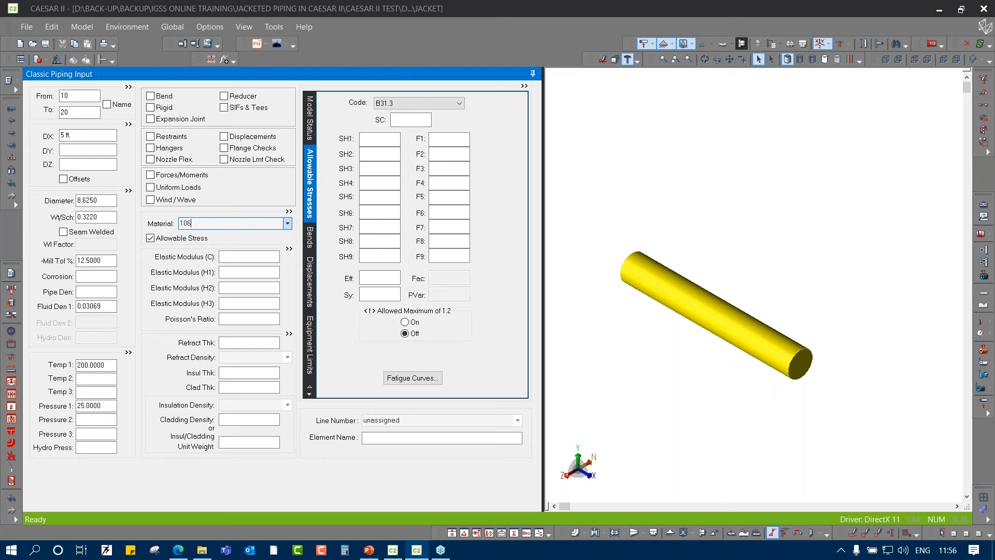
key(Tab)
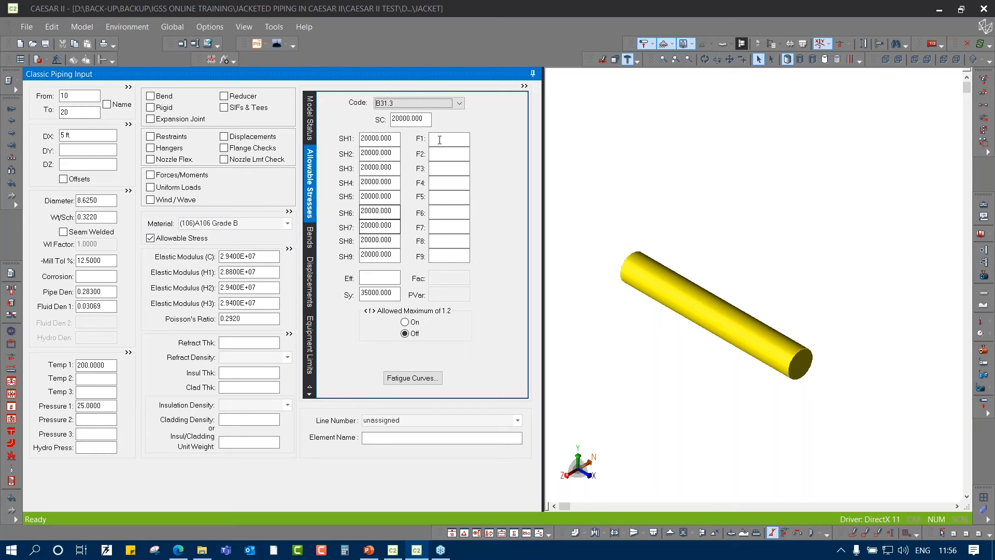
click(377, 103)
click(839, 45)
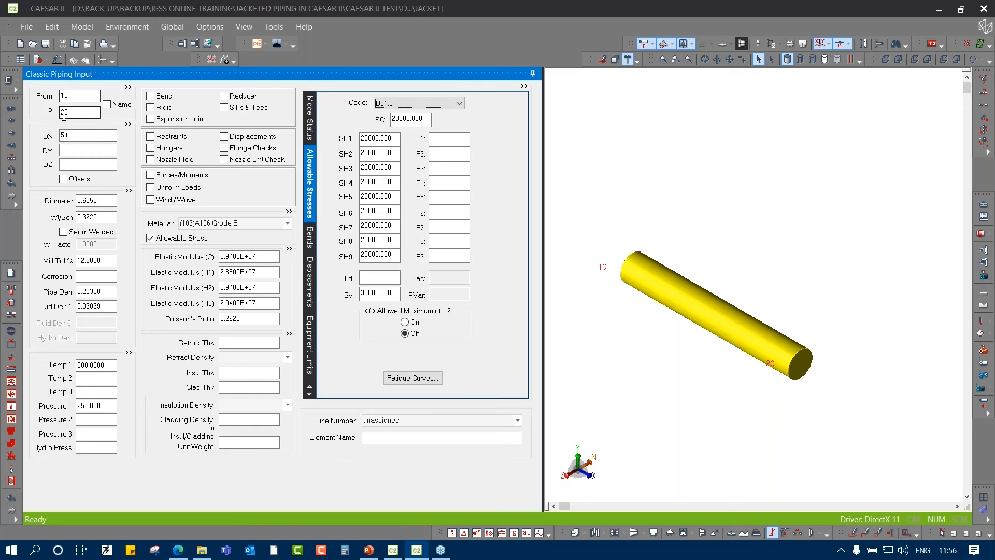
Enable restraints on element 10–20 and set the first one to an anchor (ANC) at node 10
click(167, 137)
click(404, 139)
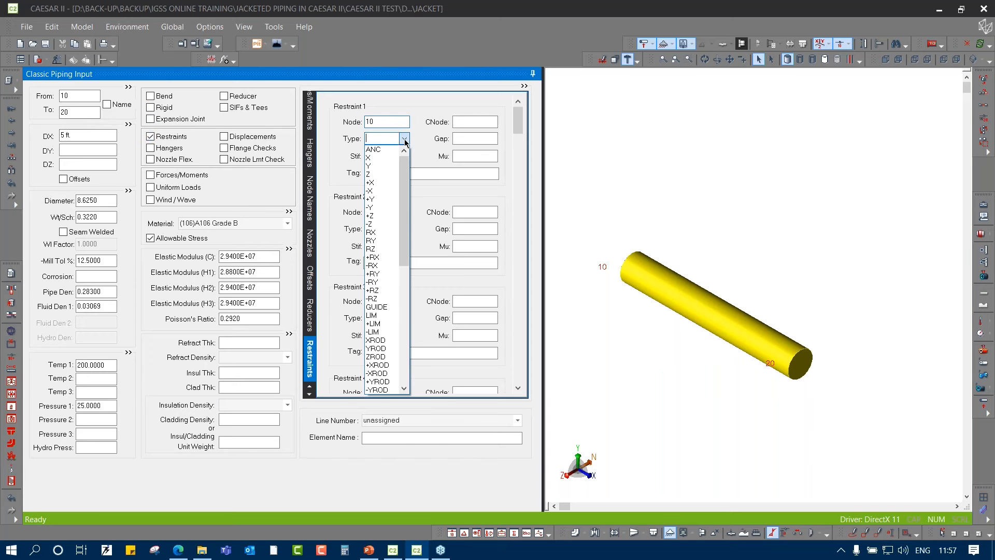
click(374, 150)
click(477, 123)
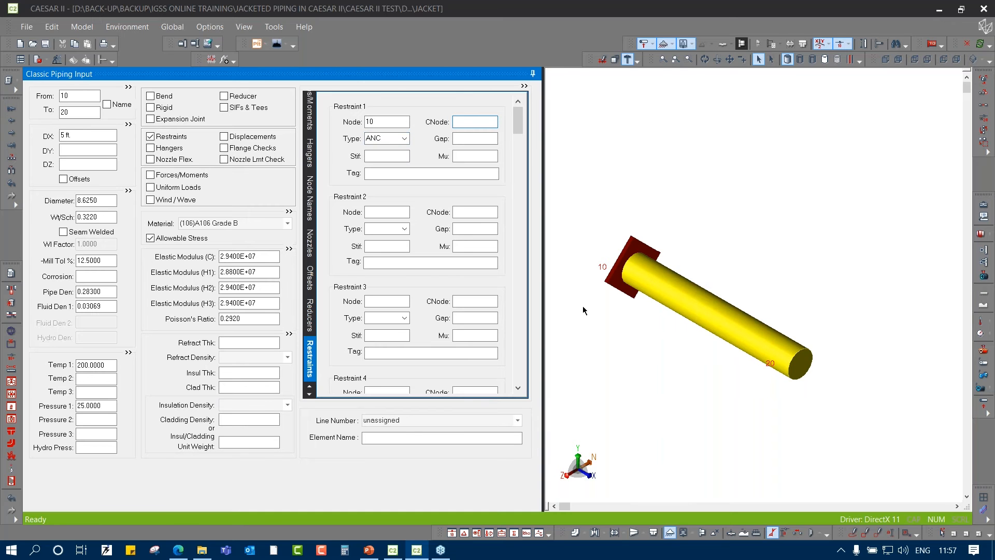
Define a second restraint of type ANC at node 10 with connecting node 1000
click(377, 210)
text(10)
key(Tab)
text(1000)
key(Tab)
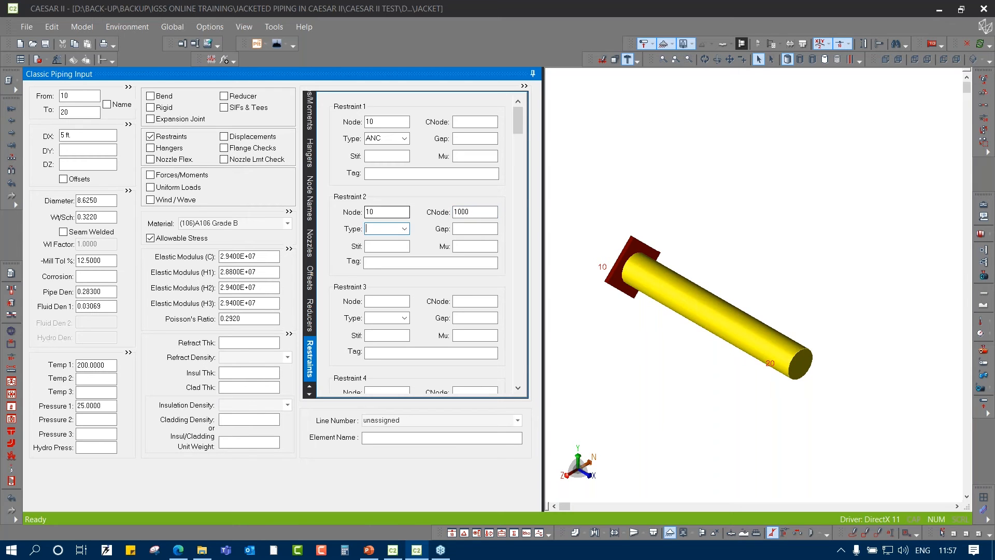
text(ANC)
key(Tab)
key(Tab)
key(Tab)
key(Tab)
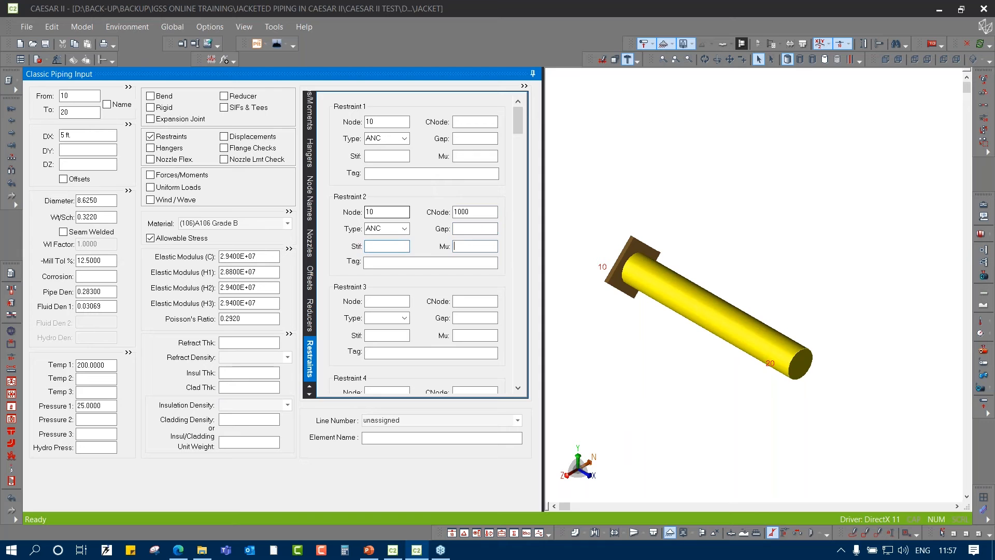
key(Tab)
Define a third restraint of type Y at node 20 with connecting node 1020
mouse_move(801, 356)
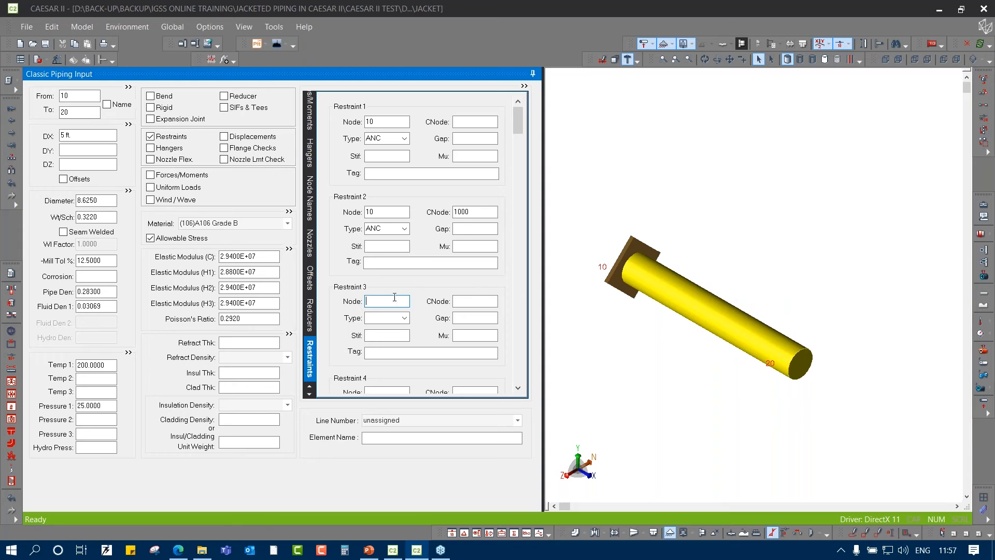
text(20)
key(Tab)
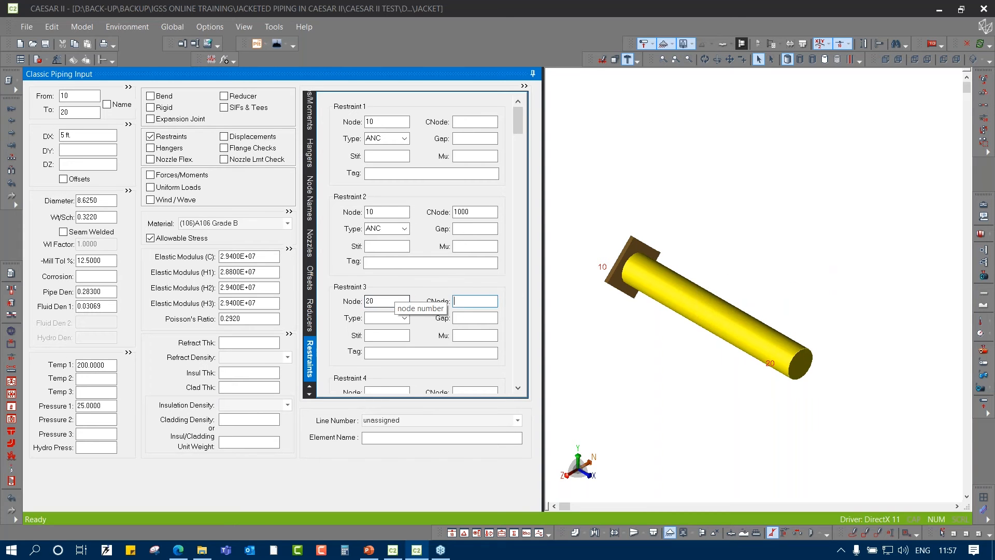
text(1020Y)
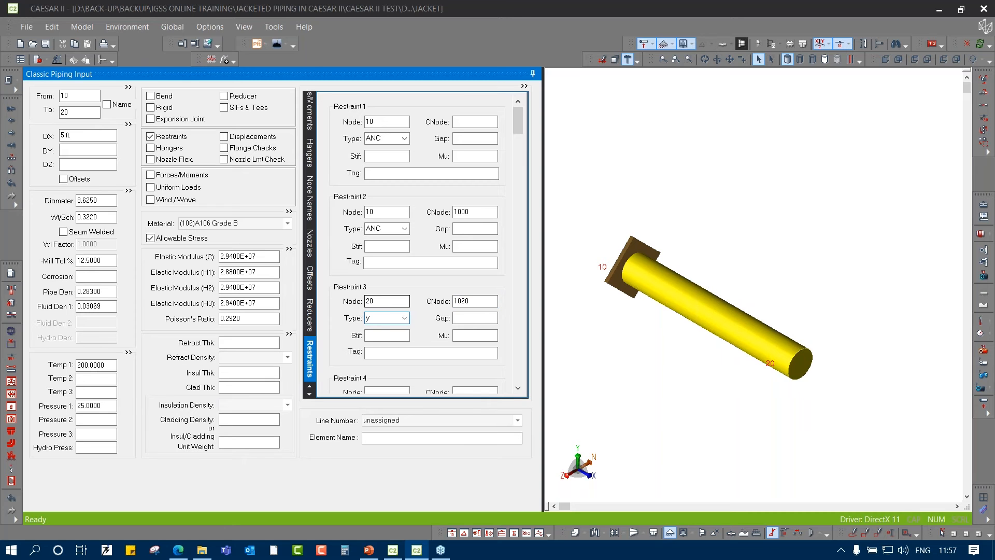
key(Tab)
key(Tab)
key(Tab)
key(Tab)
Define a fourth restraint at node 20 with connecting node 1020 and set its type to Z
text(20)
key(Tab)
text(1020)
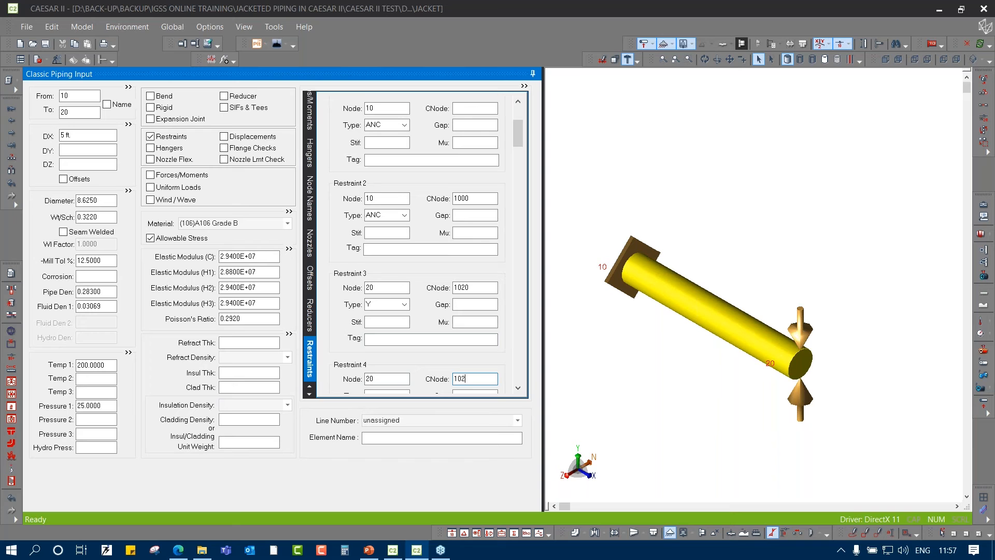
key(Tab)
text(Guide)
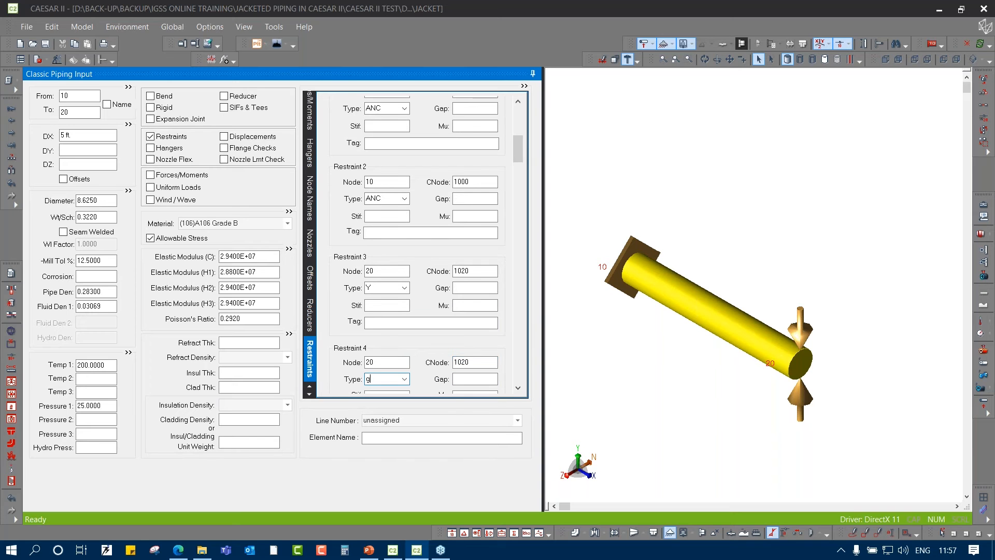
key(Tab)
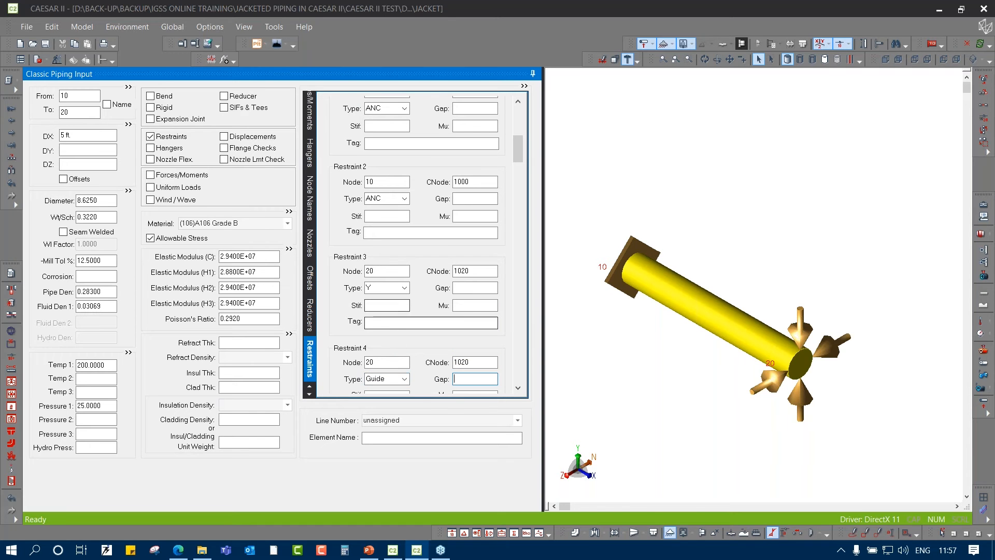
click(391, 377)
text(Z)
key(Tab)
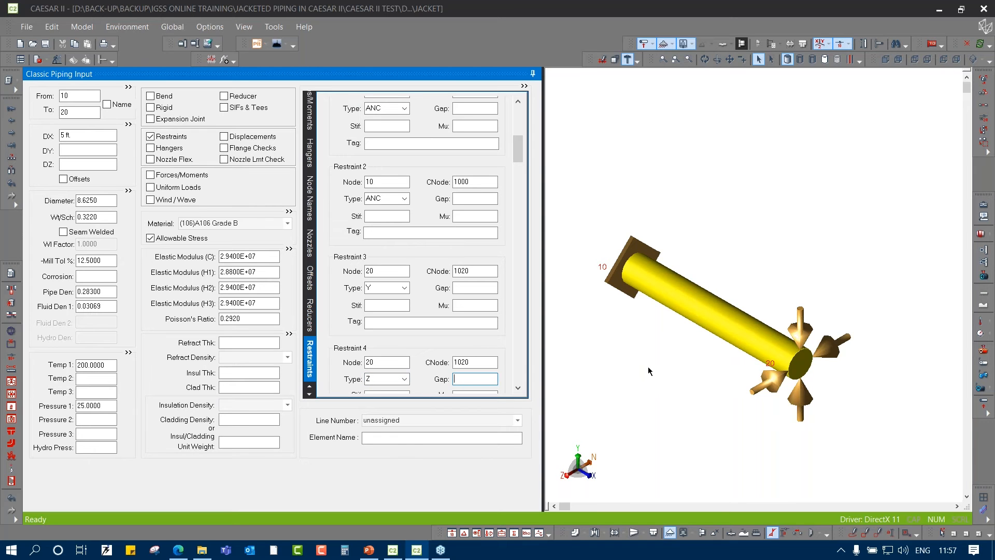
Continue to a new element from node 20 to node 30 with a DX length of 5 ft
click(626, 322)
scroll(626, 322, down, 2)
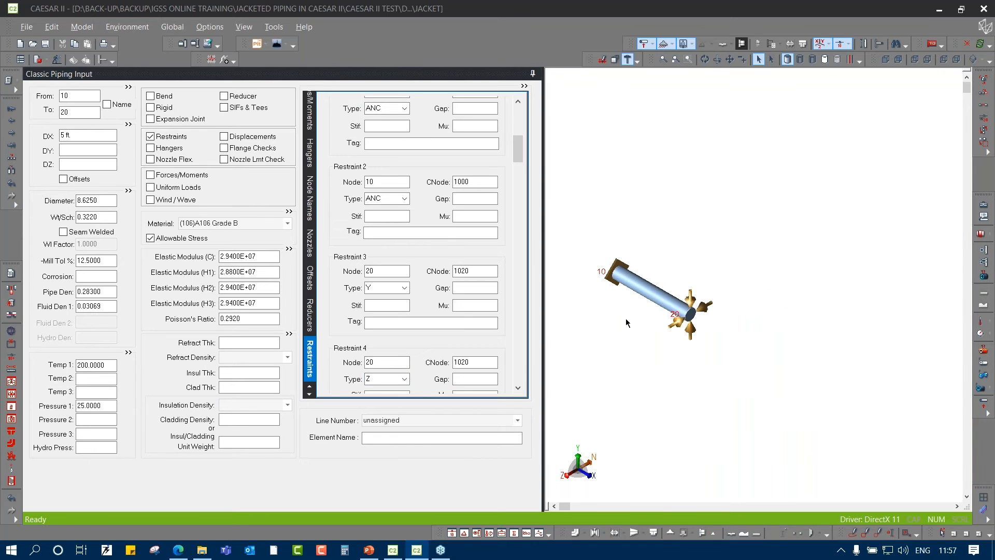
key(alt+c)
text(5)
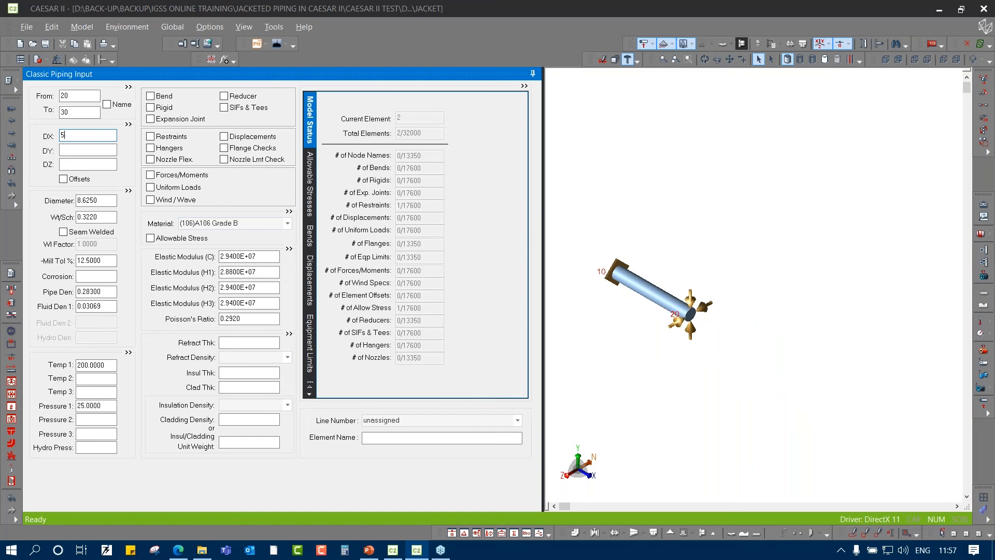
key(Tab)
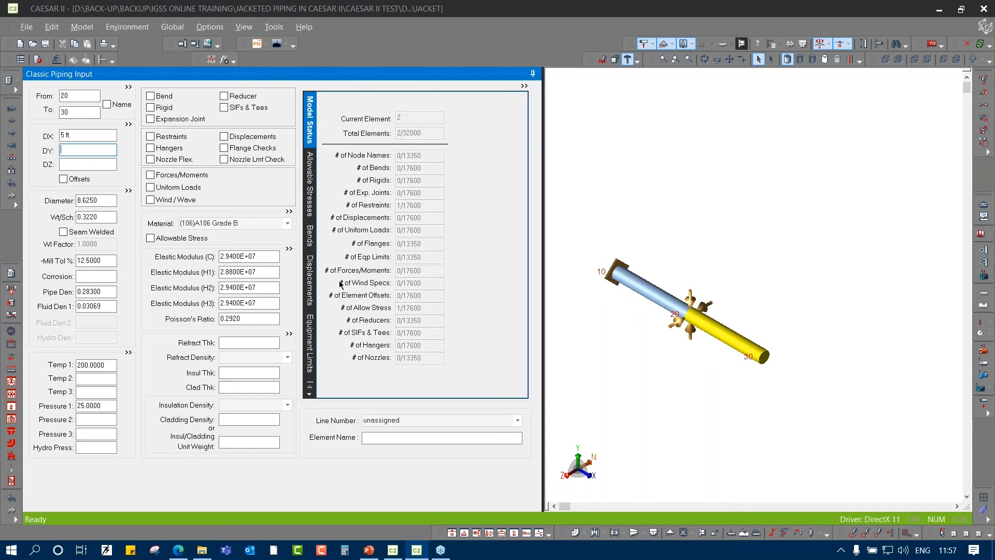
Add a long-radius bend to element 20–30 with node 25 at angle 0 and no second or third bend point
click(151, 96)
double_click(376, 157)
text(0)
key(Tab)
text(25)
key(Tab)
key(Delete)
key(Tab)
key(Delete)
key(Tab)
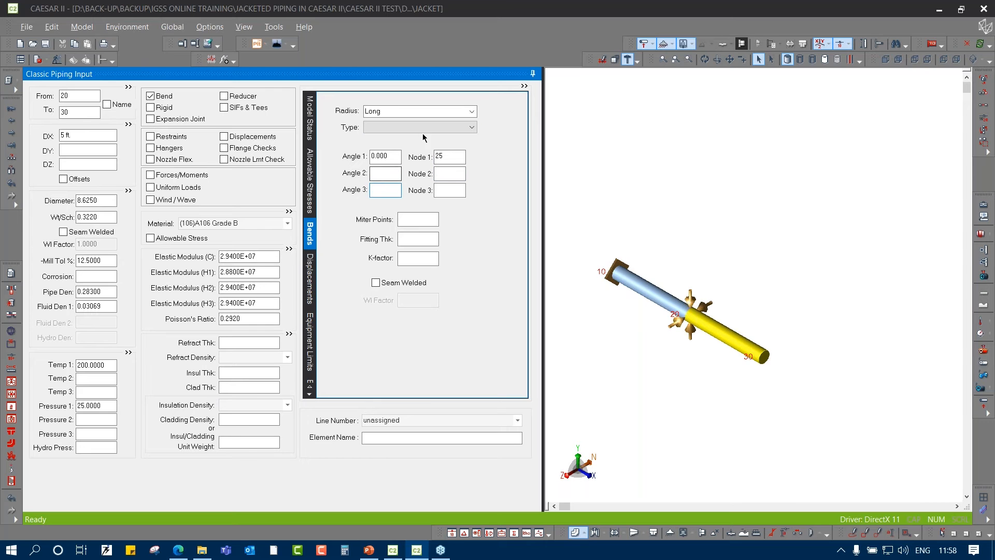
click(473, 112)
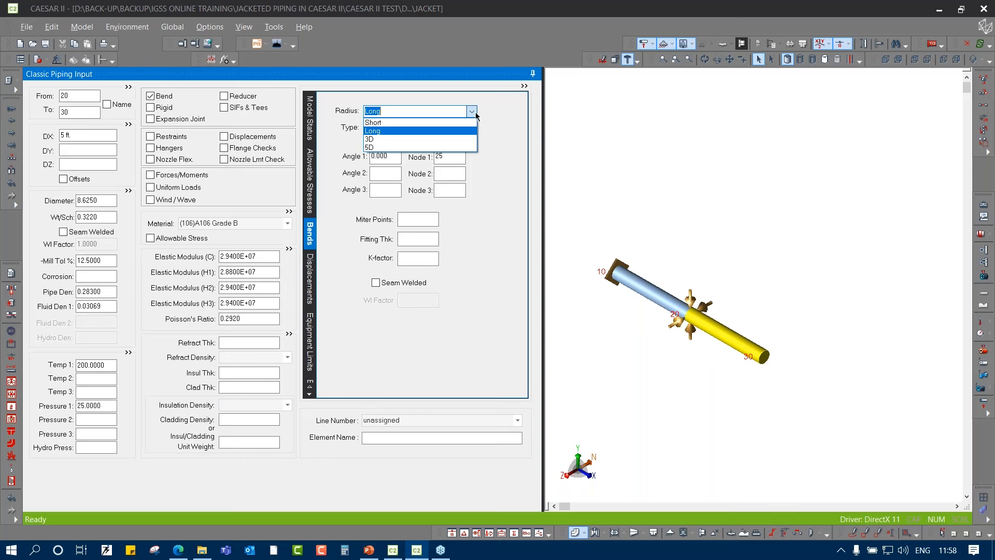
click(645, 125)
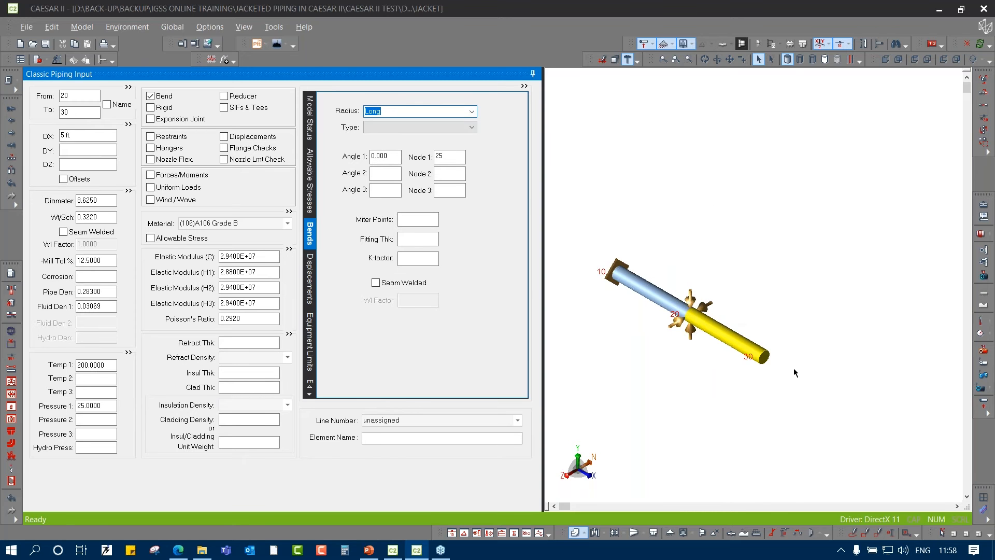
Enable restraints on element 20–30 and define the first as type Y at node 30 with connecting node 1030
click(150, 136)
click(462, 123)
text(103)
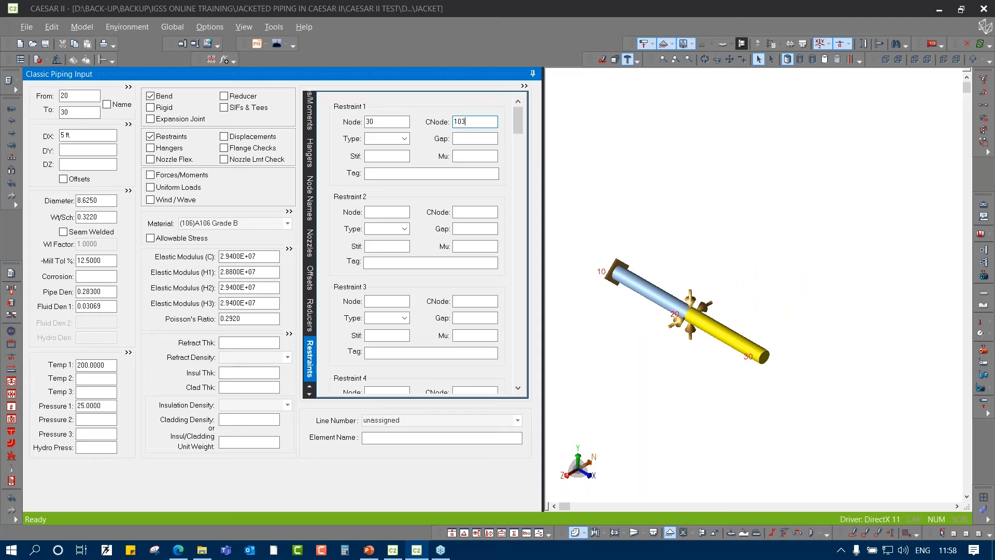
text(0)
key(Tab)
text(y)
key(Tab)
key(Tab)
key(Tab)
key(Tab)
key(Tab)
Define a second restraint of type Z at node 30 with connecting node 1030
text(30)
key(Tab)
text(030)
key(Tab)
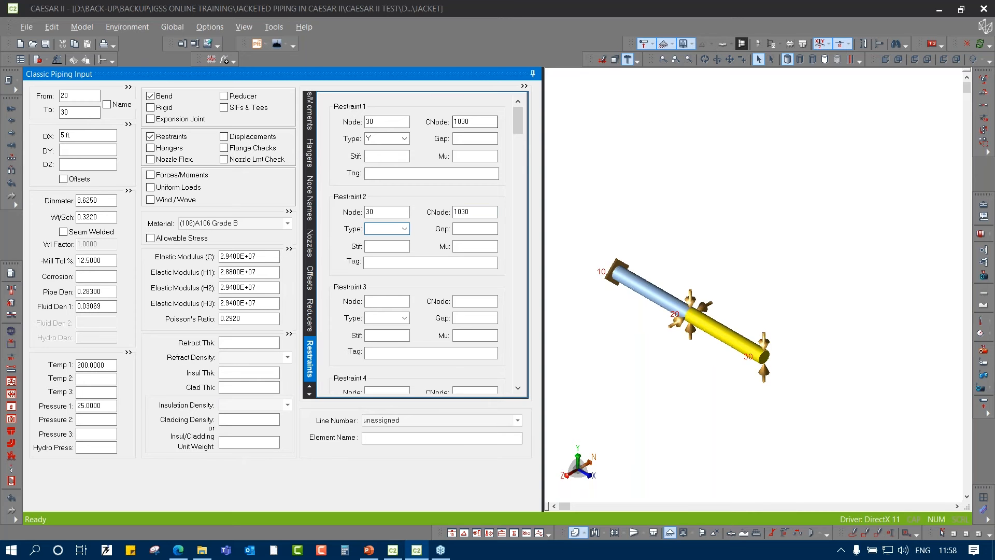
text(Z)
key(Tab)
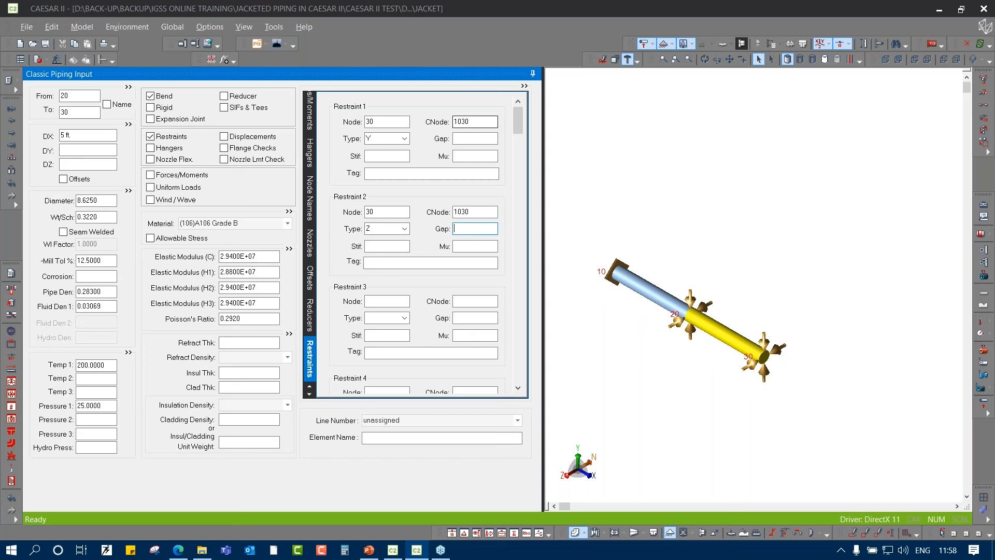
Change the type of the first restraint at node 30 to X
click(388, 139)
text(X)
key(Tab)
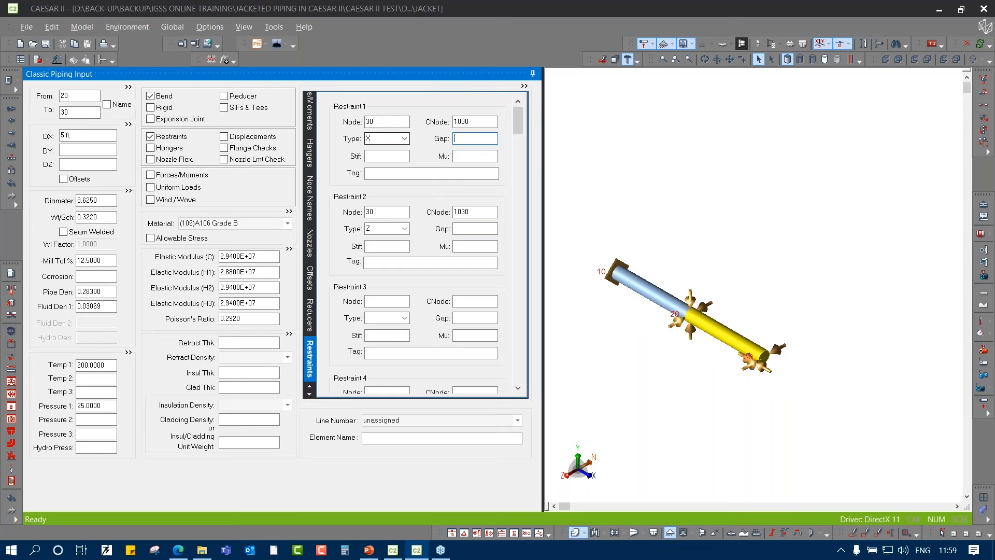
Define a third restraint of type Y at node 25 with connecting node 1025
click(374, 302)
text(25)
key(Tab)
text(102)
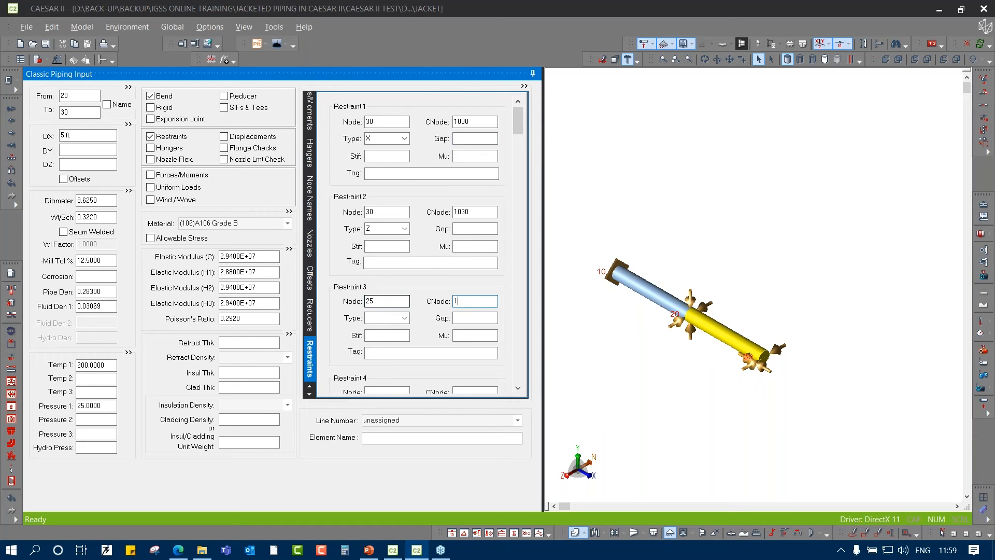
key(Tab)
key(Tab)
key(Tab)
key(Tab)
key(Tab)
key(Tab)
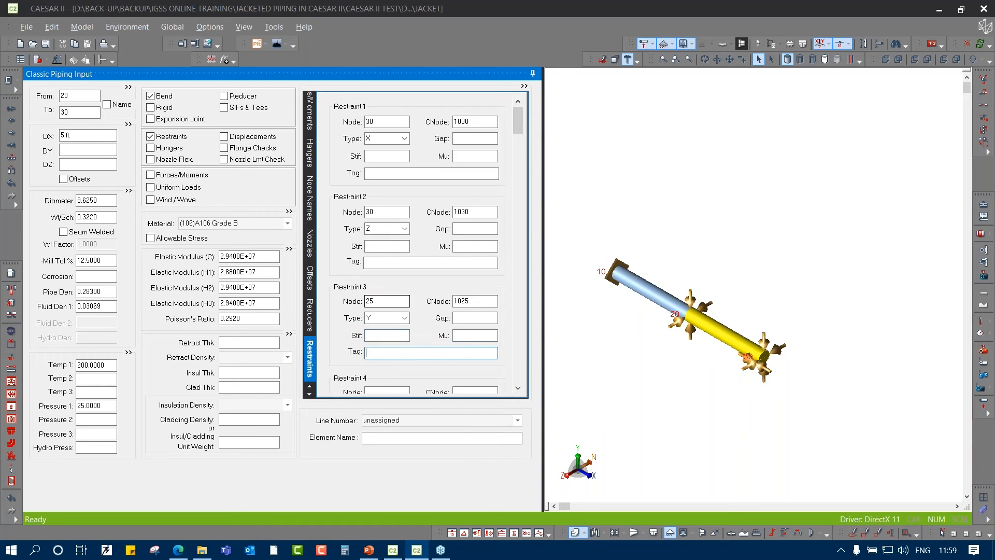
Define a fourth restraint of type Z at node 25 with connecting node 1025
text(25)
key(Tab)
text(1025)
key(Tab)
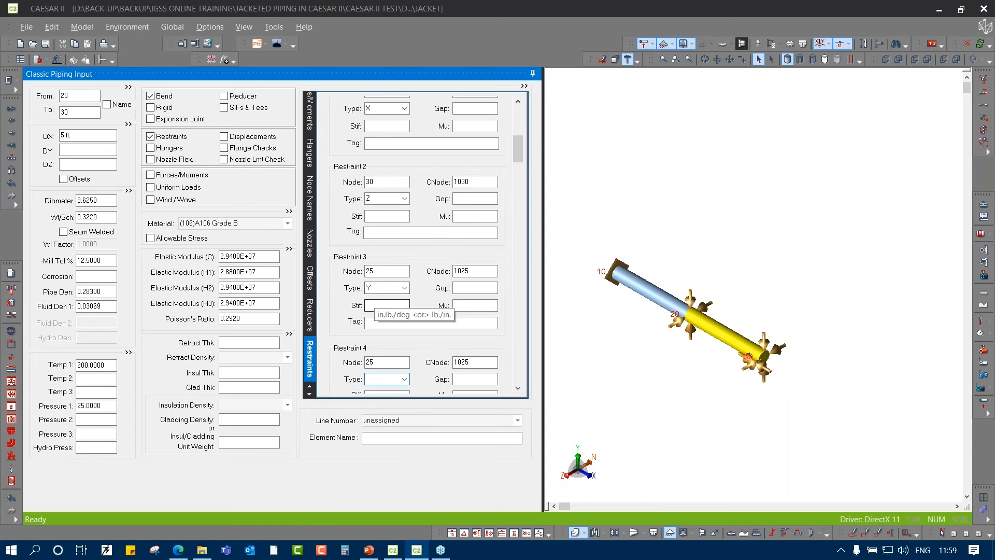
text(z)
key(Tab)
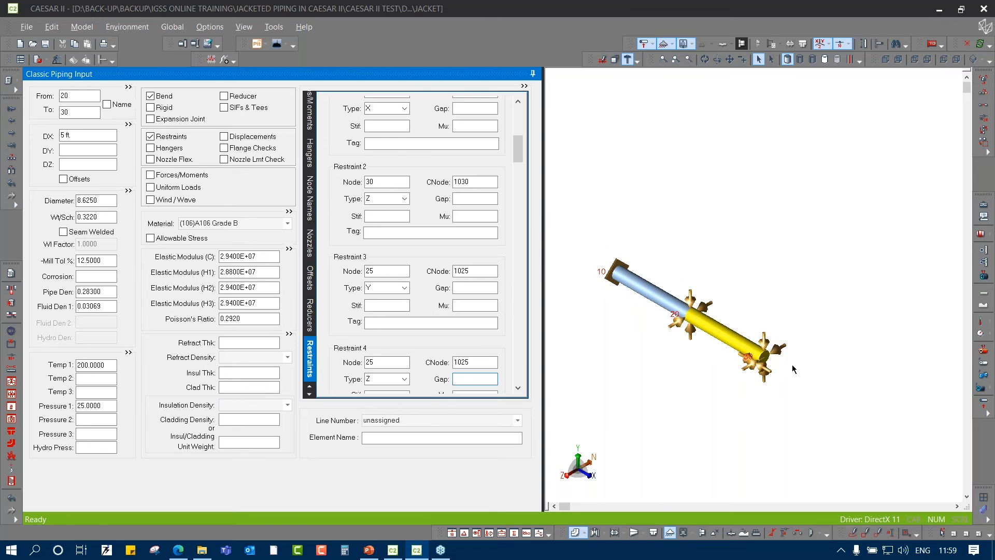
Review the bend settings and restraint definitions of element 20–30
scroll(792, 365, up, 5)
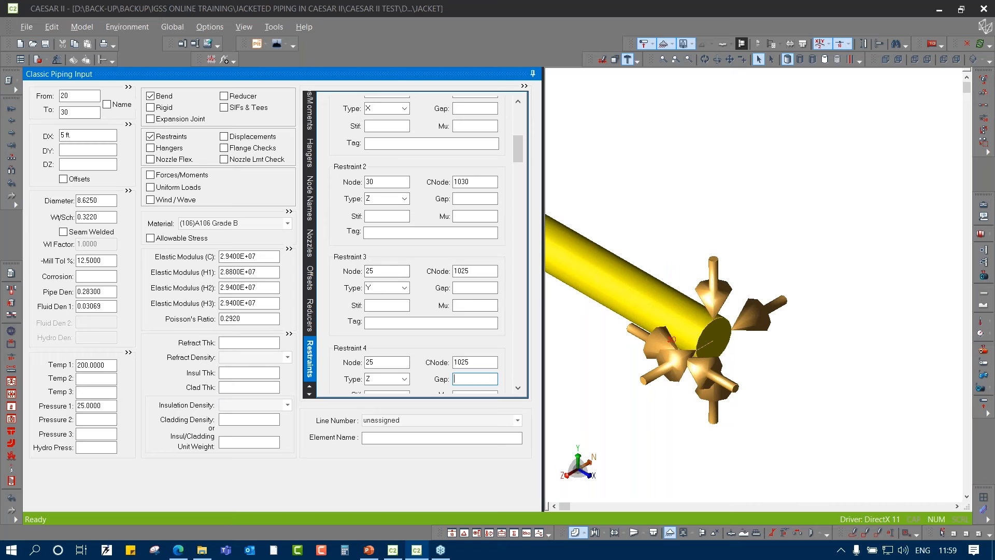
click(329, 146)
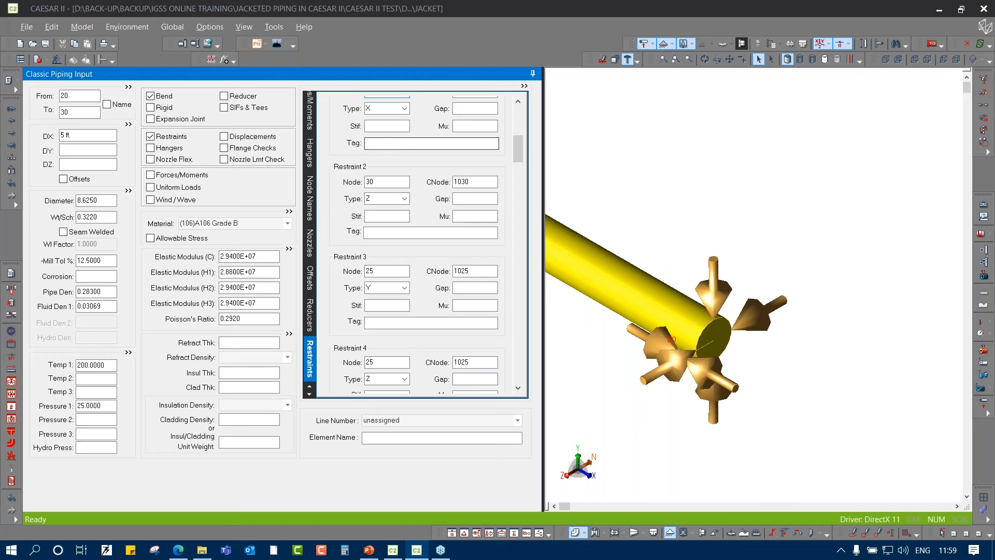
click(162, 98)
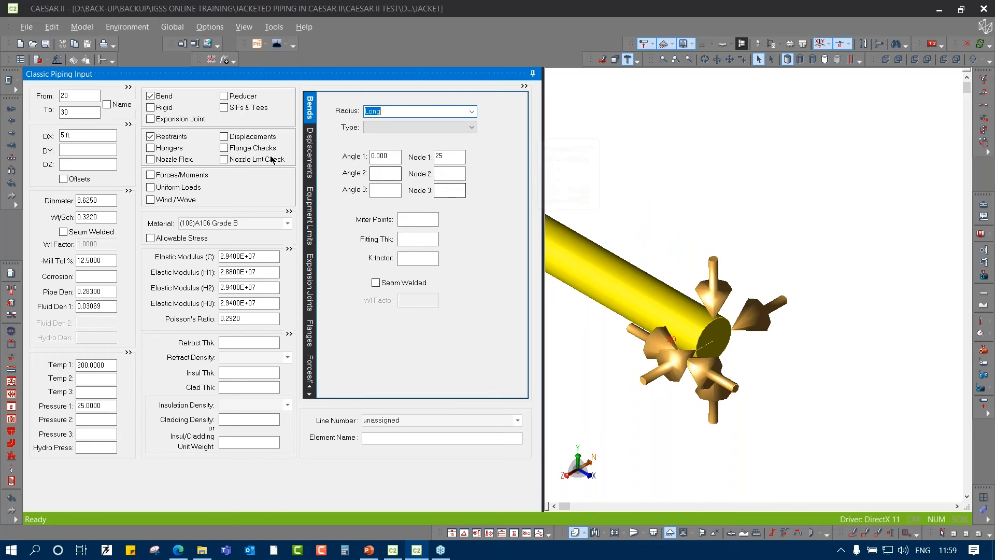
click(176, 137)
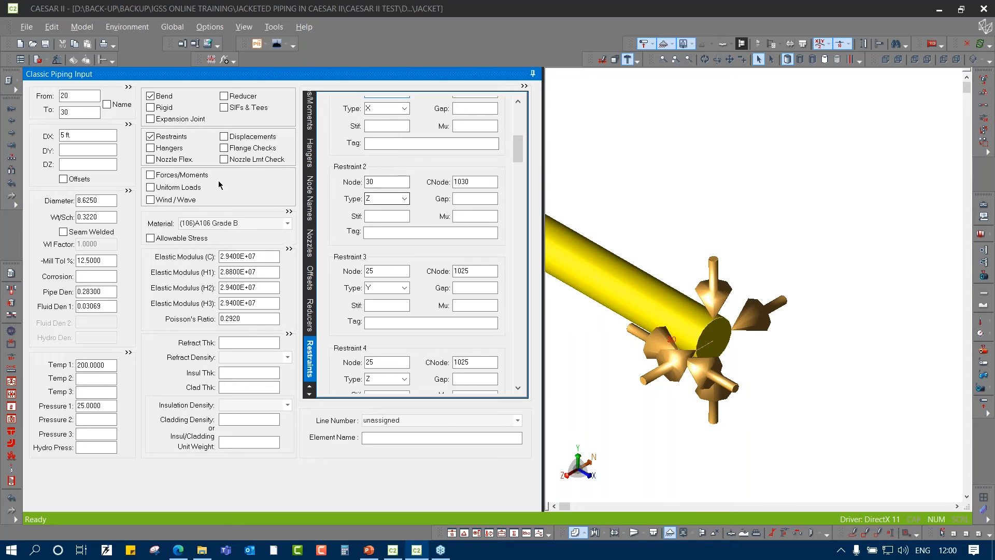
Add a vertical pipe element from node 30 to 40 with DY of 6 ft
key(alt+c)
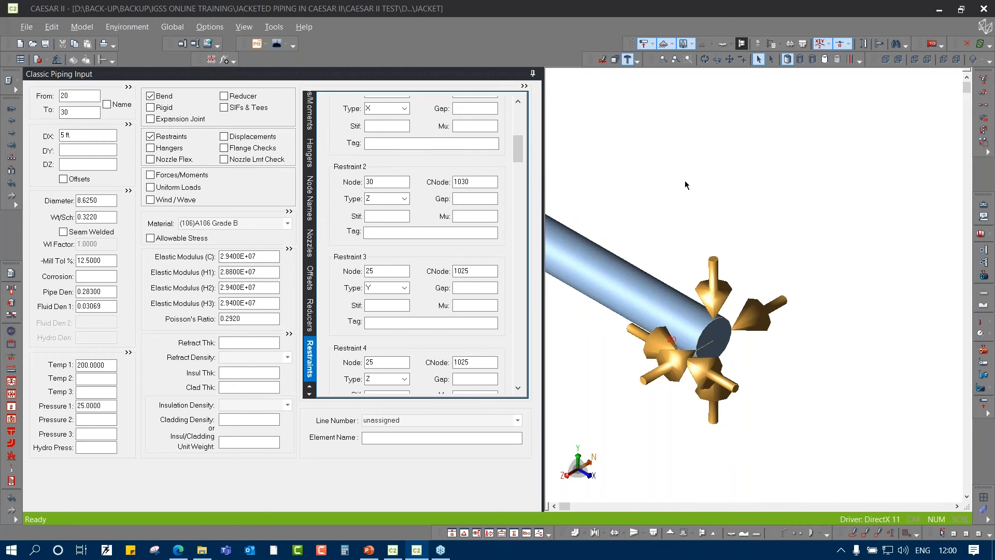
key(Tab)
text(6)
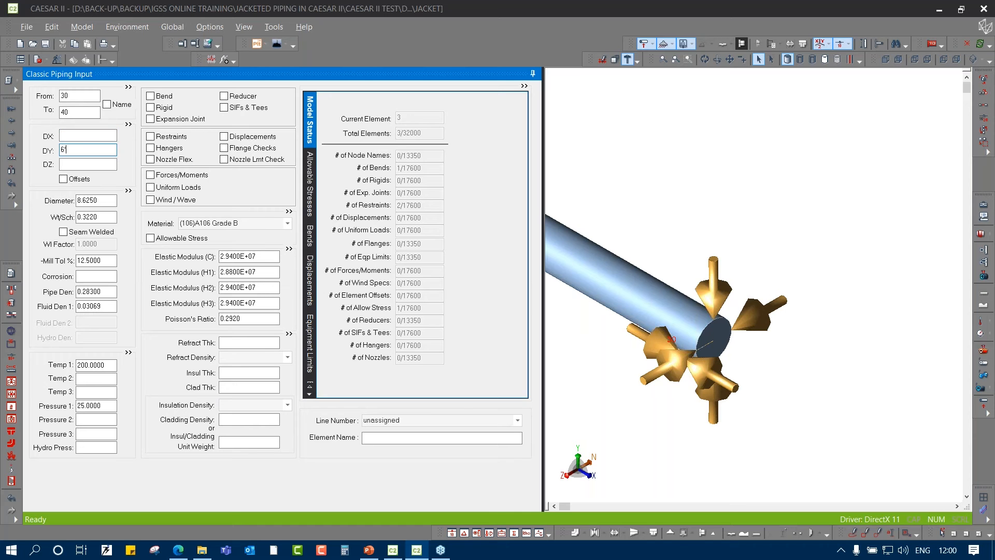
key(Tab)
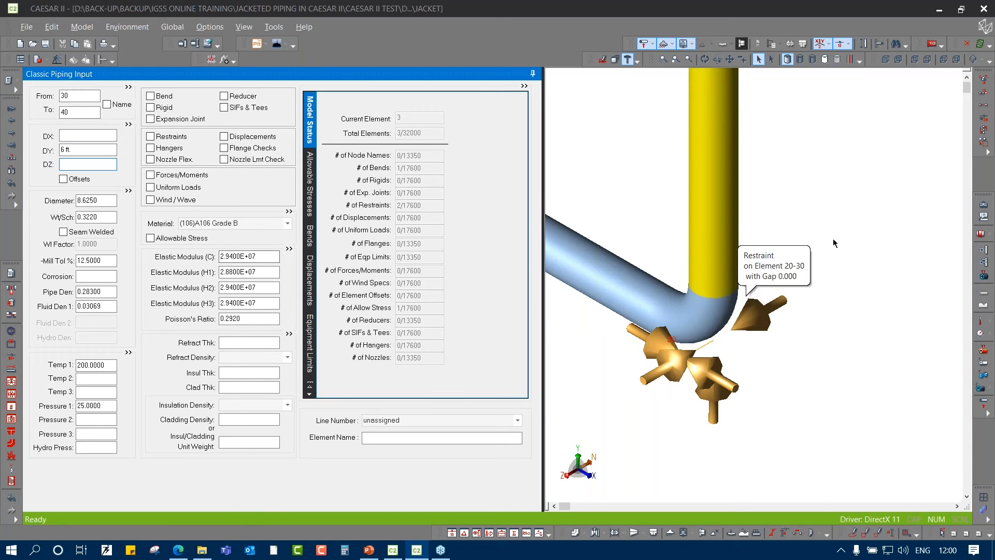
middle_drag(835, 244, 840, 297)
scroll(839, 293, down, 2)
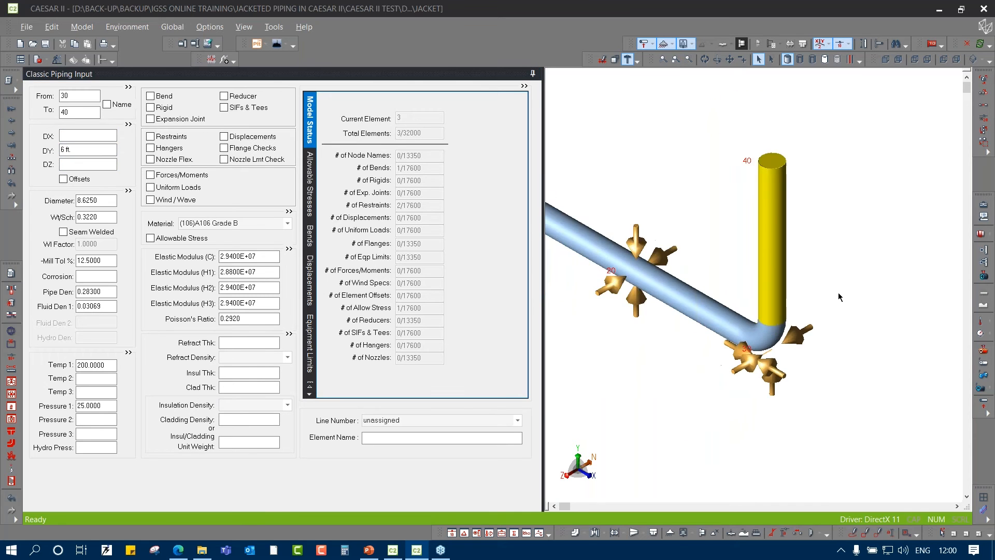
Enable restraints on element 30–40 and define the first as type X at node 40 with connecting node 1040
click(164, 138)
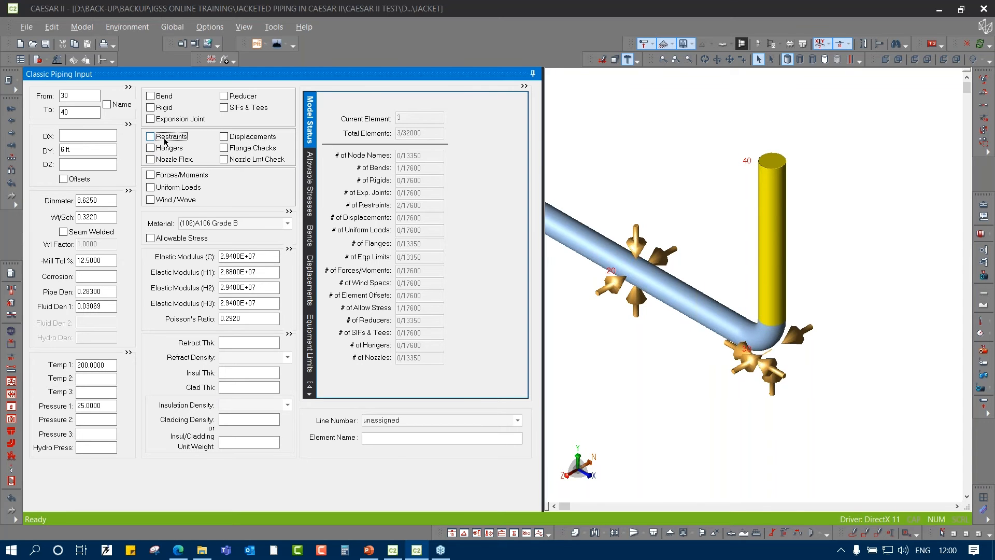
text(1040)
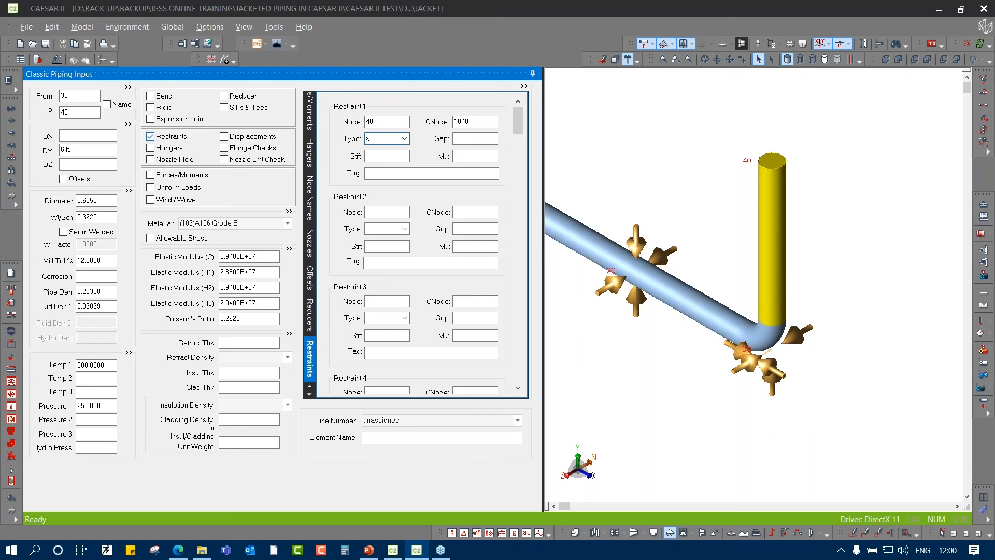
key(Tab)
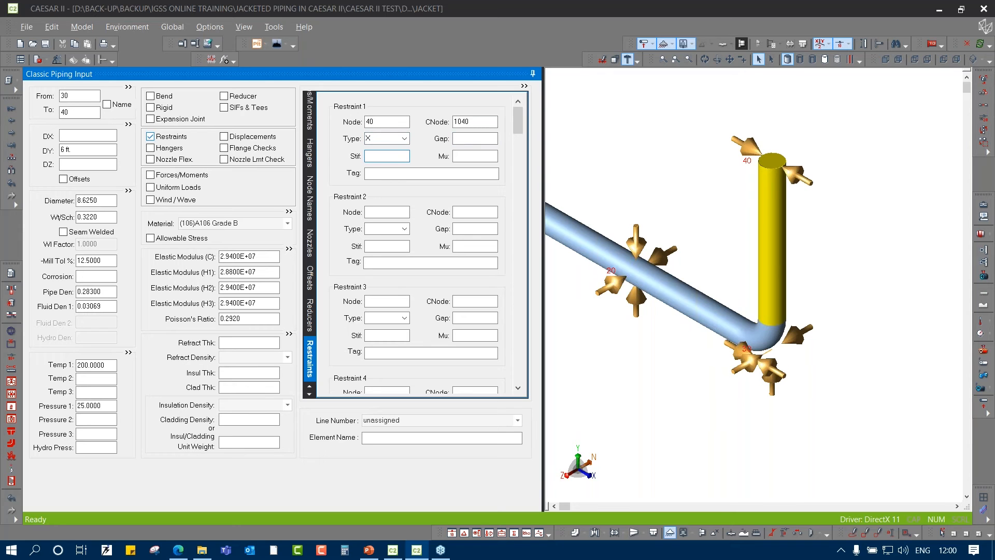
Change the type of the first restraint at node 40 to Guide
key(shift+Tab)
text(g)
key(Tab)
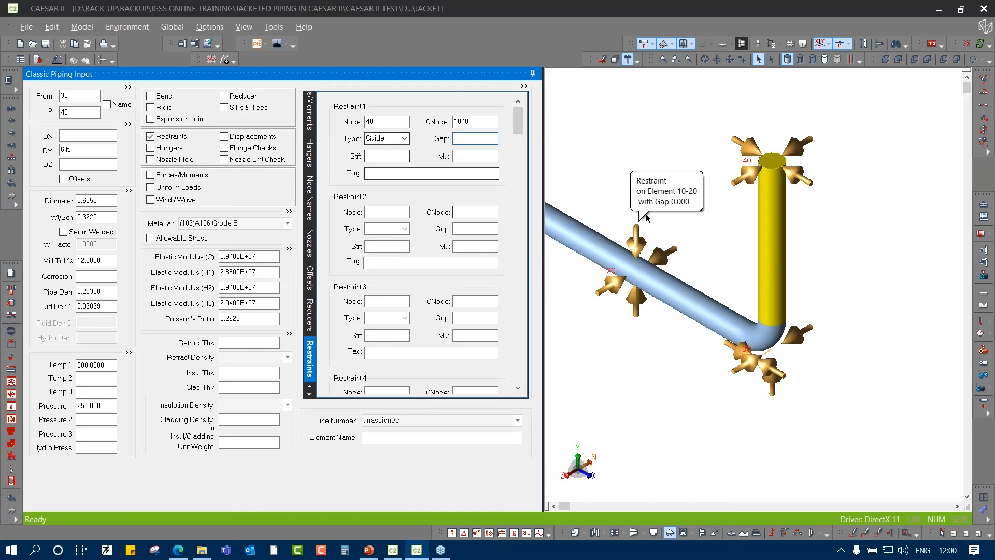
middle_drag(672, 177, 661, 228)
key(alt+c)
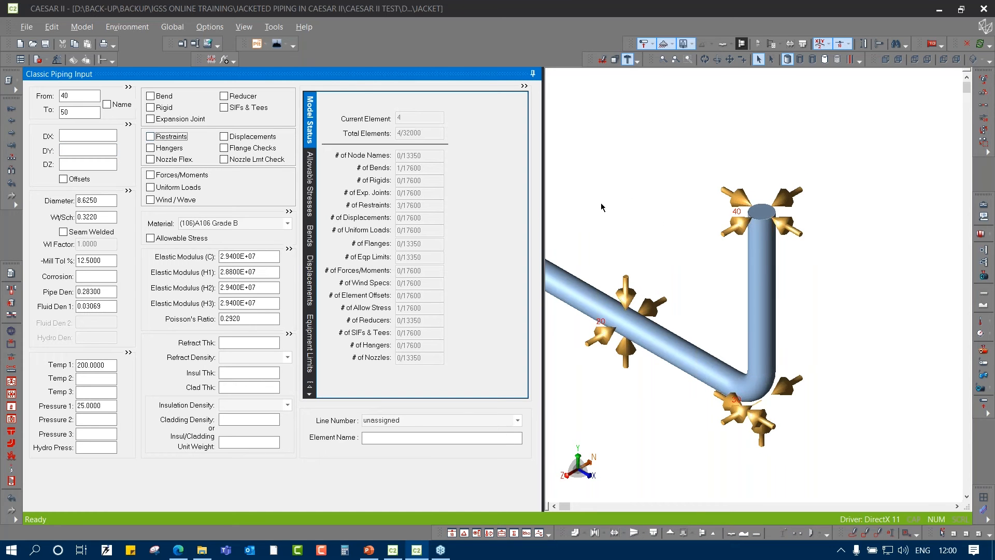
Return to element 30–40 and set its first restraint at node 40 to type X
click(732, 195)
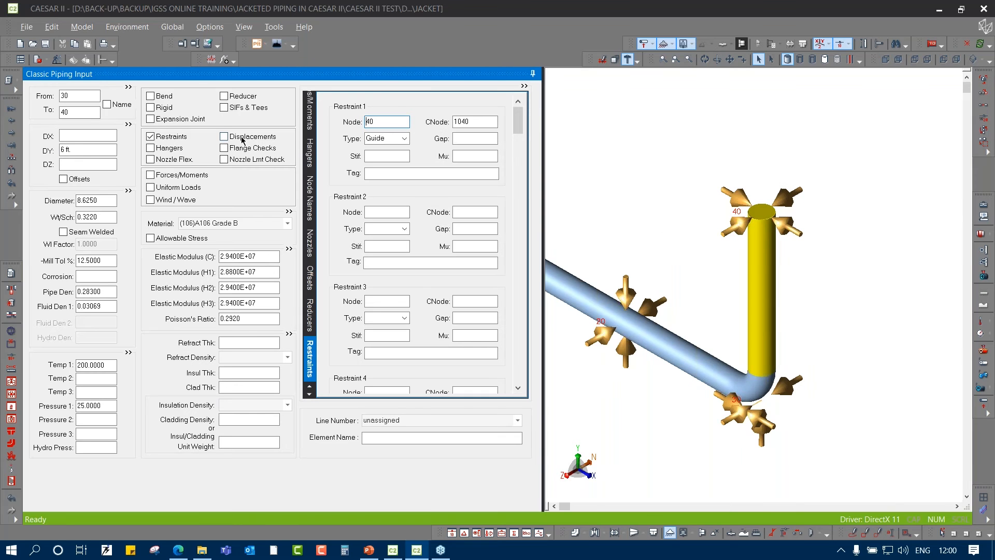
double_click(389, 140)
text(x)
key(Tab)
Define a second restraint of type Z at node 40 with connecting node 1040
key(Tab)
key(Tab)
key(Tab)
key(Tab)
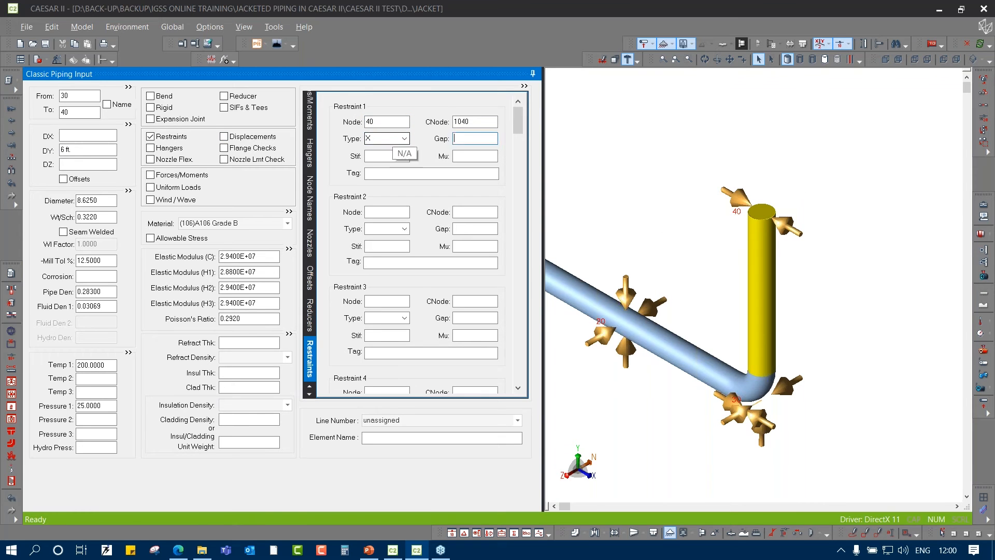
text(40)
key(Tab)
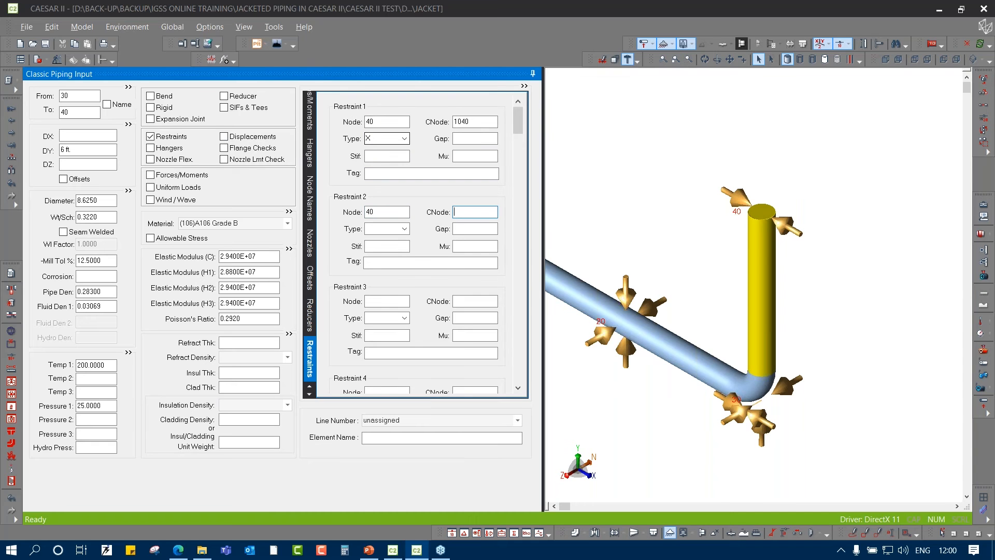
key(Tab)
text(Z)
key(Tab)
click(473, 210)
text(1040)
key(Tab)
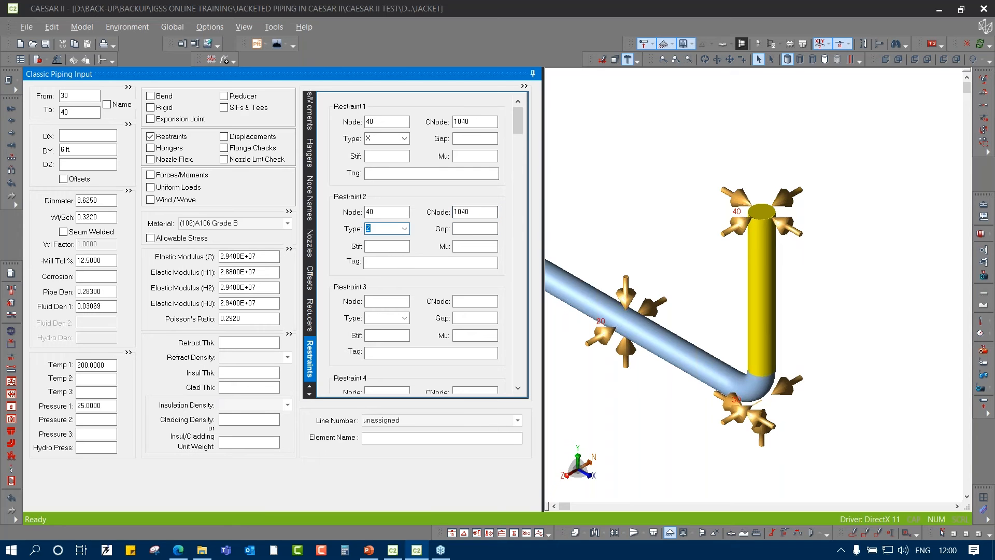
Add a vertical pipe element from node 40 to 50 with DY of 4 ft
key(alt+c)
text(4)
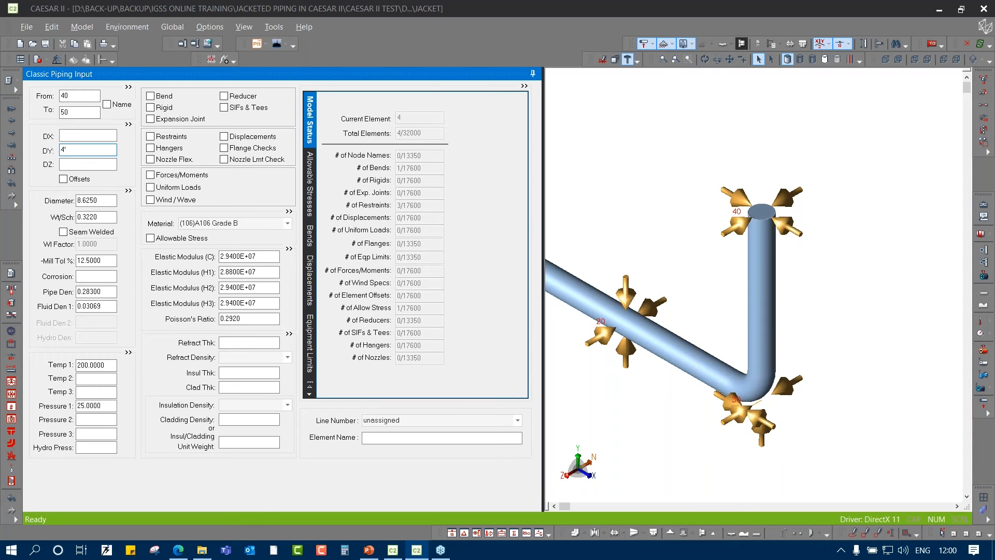
text(')
key(Tab)
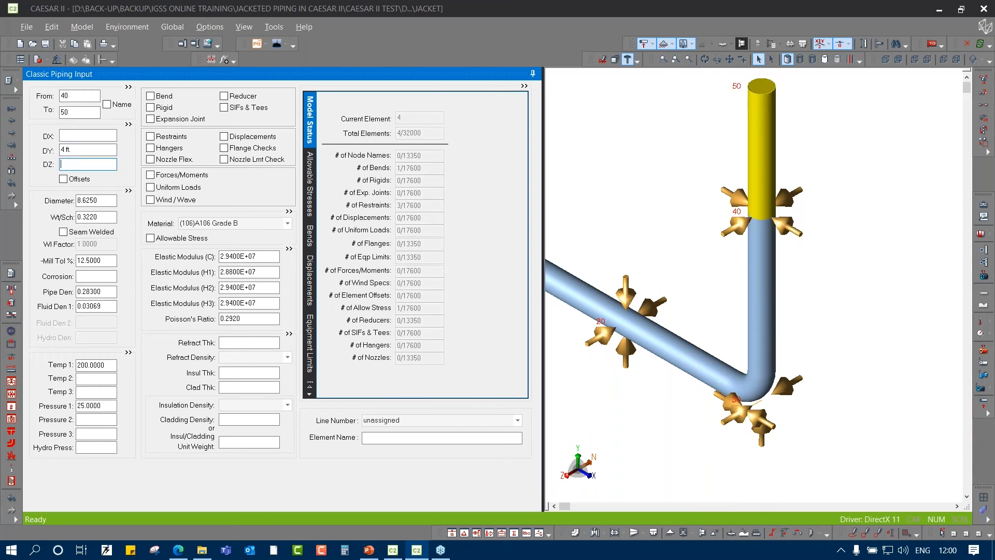
middle_drag(660, 126, 651, 199)
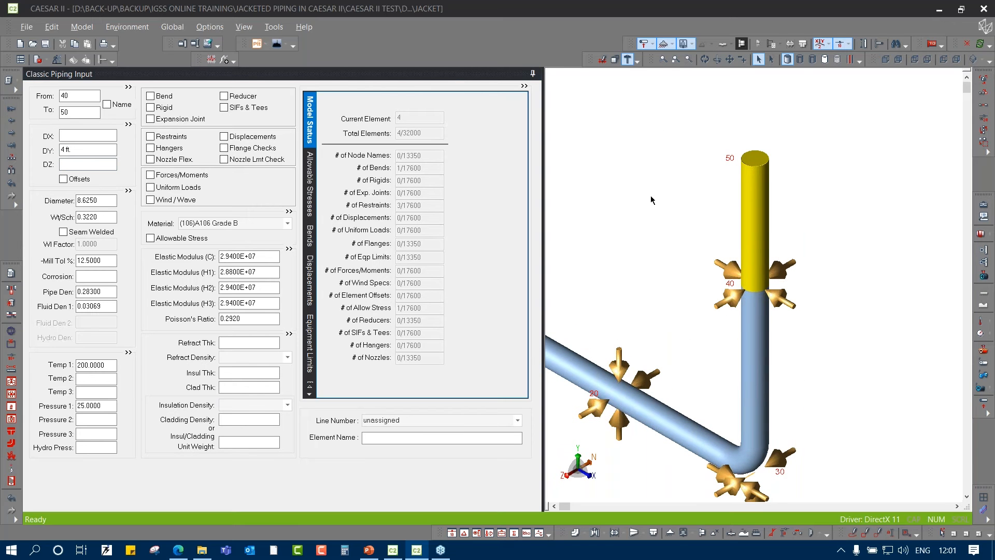
Enable restraints on element 40–50 and define the first as type X at node 50 with connecting node 1050
click(179, 136)
click(390, 138)
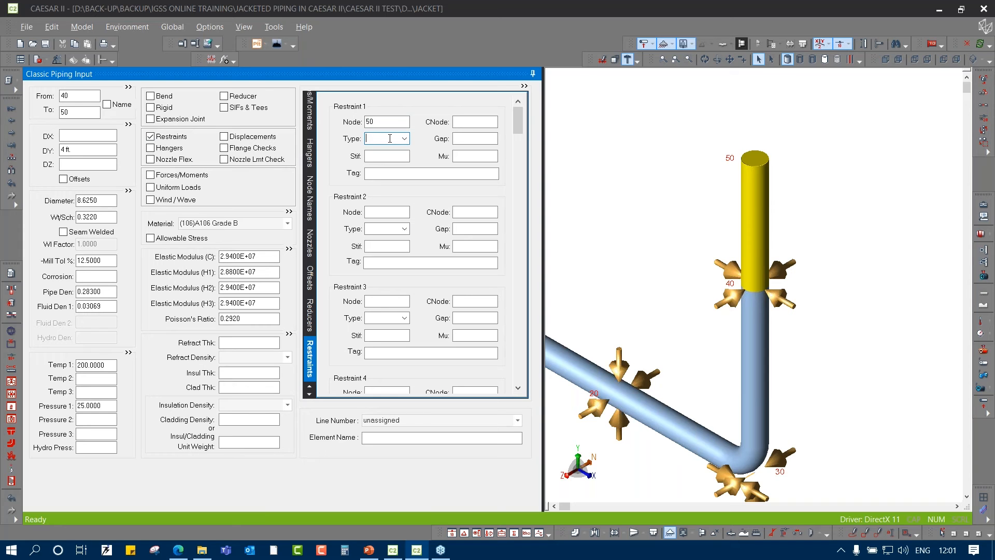
click(466, 122)
text(1050)
key(Tab)
key(Tab)
key(Tab)
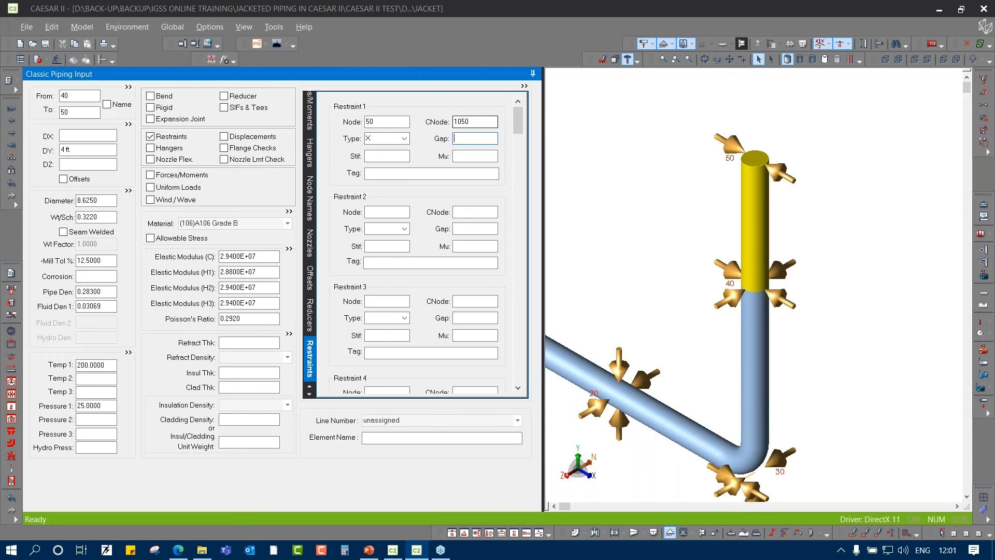
Define a second restraint of type Z at node 50 with connecting node 1050
key(Tab)
key(Tab)
text(50)
key(Tab)
text(1050)
key(Tab)
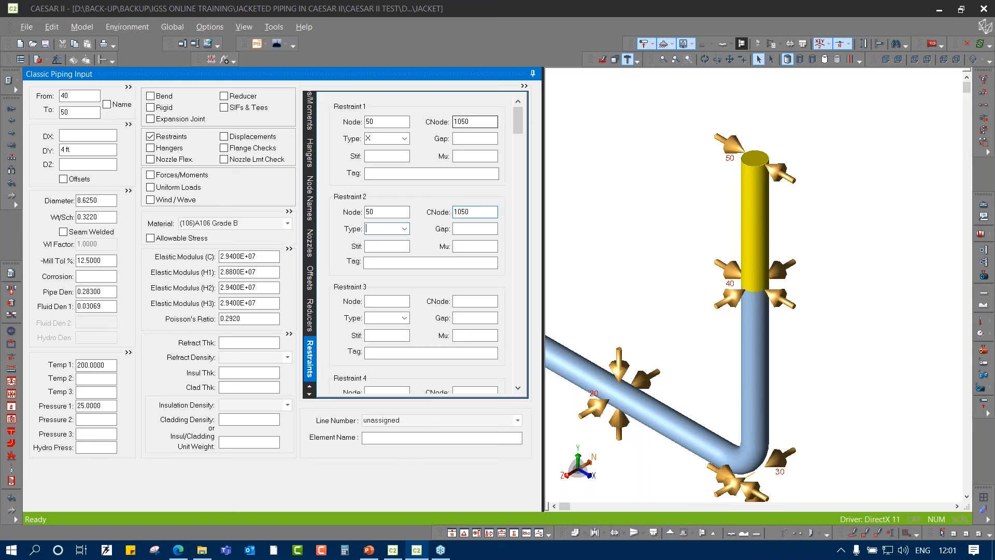
key(z)
key(Tab)
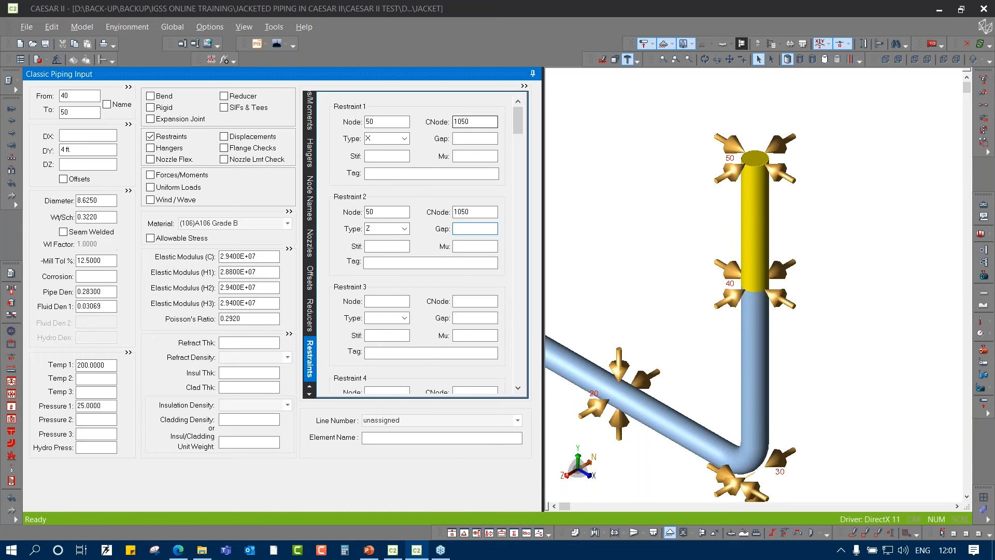
Add a vertical pipe element from node 50 to 55 with DY of 1 ft
key(alt+c)
click(82, 150)
text(1)
double_click(84, 112)
text(5)
key(Tab)
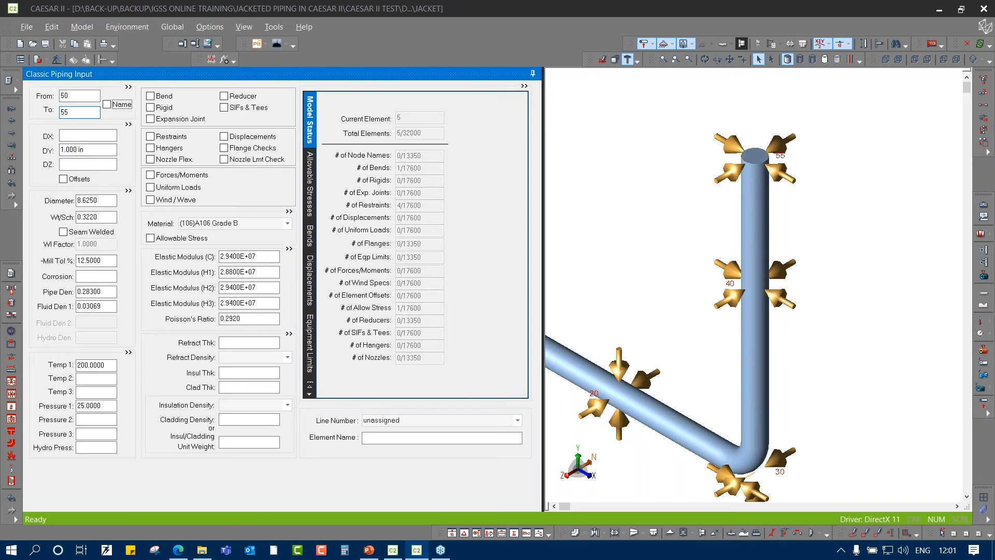
double_click(97, 151)
text(1)
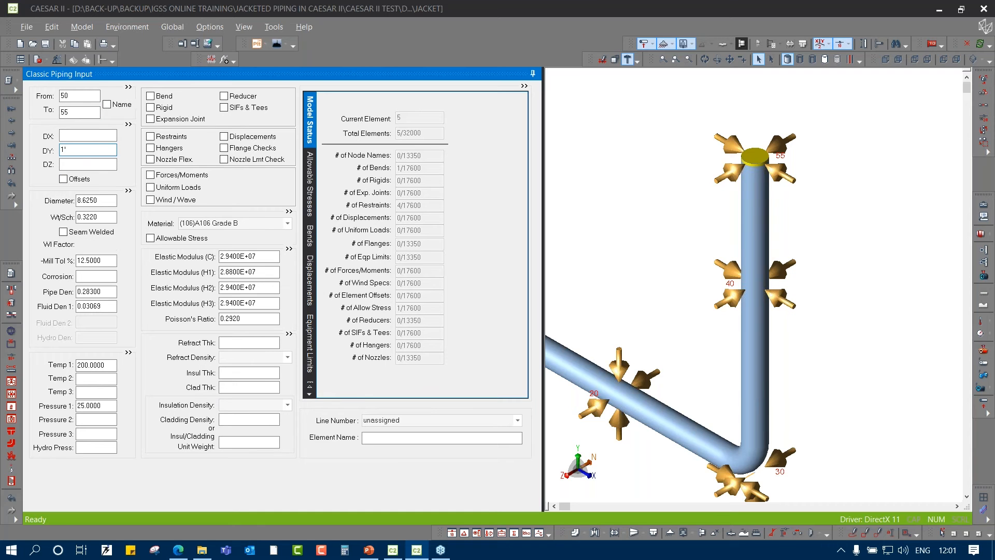
key(Tab)
Add a horizontal pipe element from node 55 to 65 with DX of 1 ft
key(alt+c)
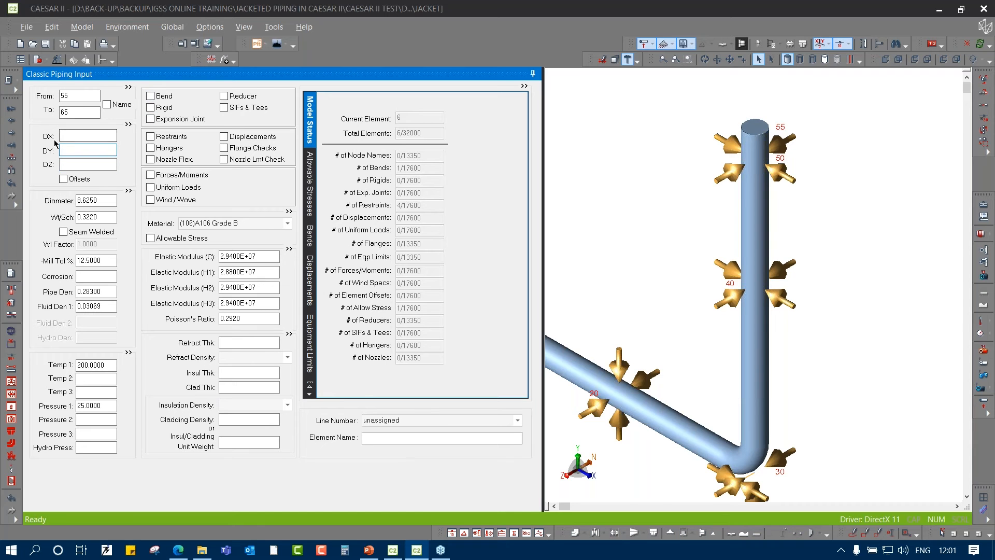
click(76, 135)
text(1)
text(')
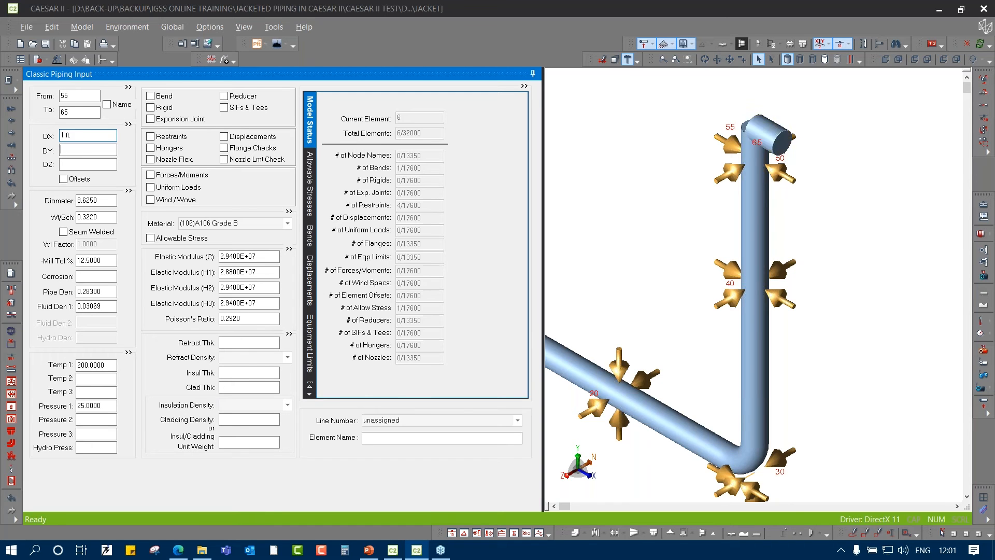
Return to element 50–55 and add a long-radius bend at its end
click(10, 120)
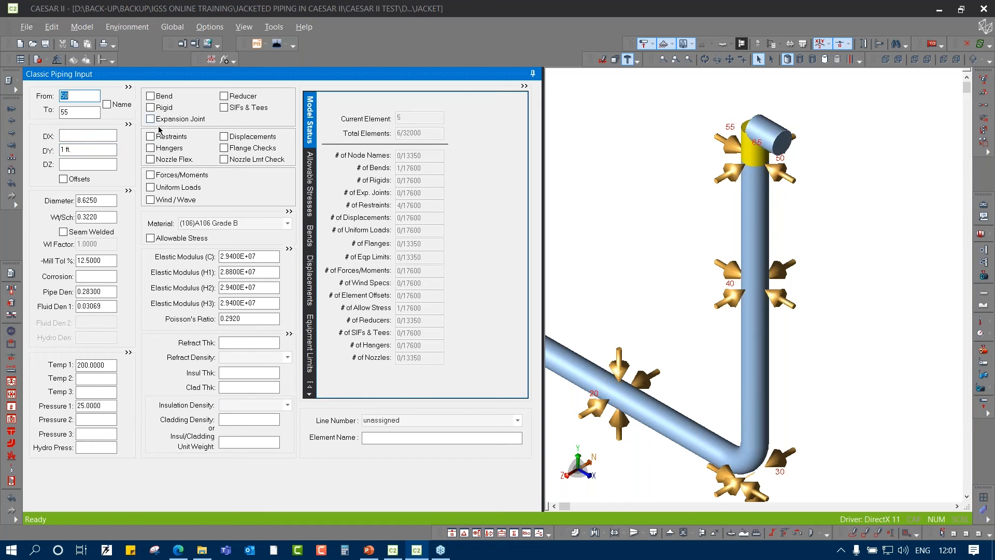
click(158, 97)
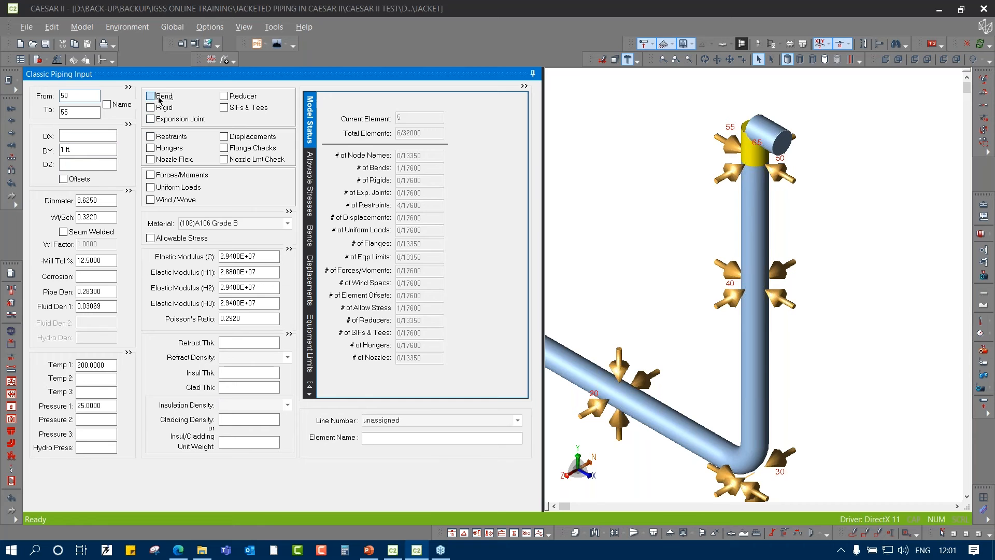
click(645, 213)
middle_drag(644, 212, 618, 240)
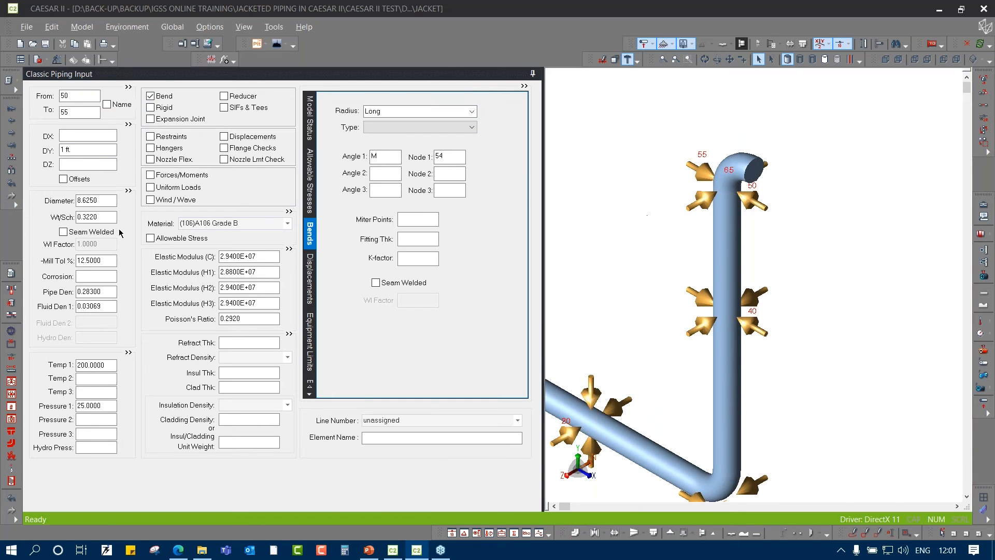
Change the end node of the horizontal element starting at node 55 to 60
click(12, 133)
click(86, 111)
text(60)
key(Tab)
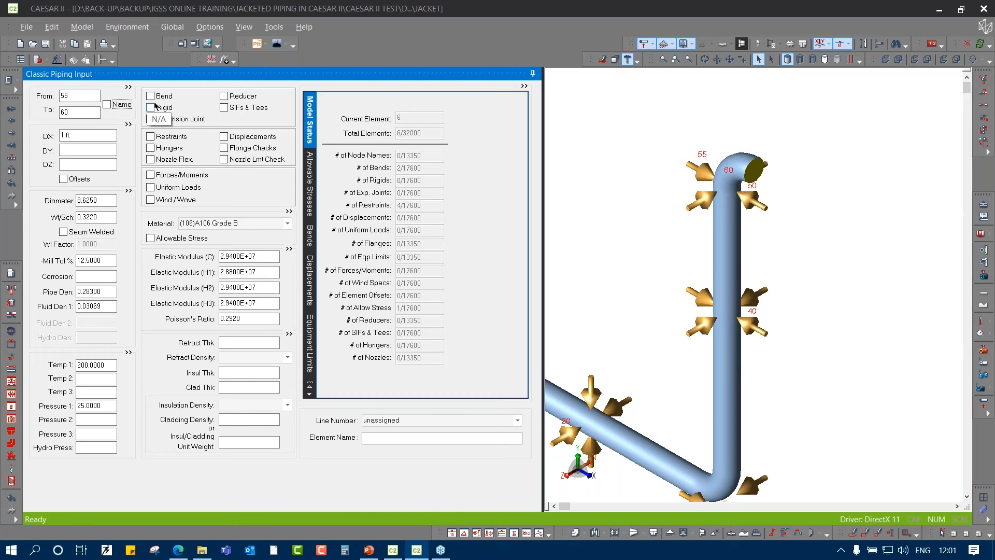
Add a Z restraint at node 60 of element 55–60 with connecting node 1060
click(158, 140)
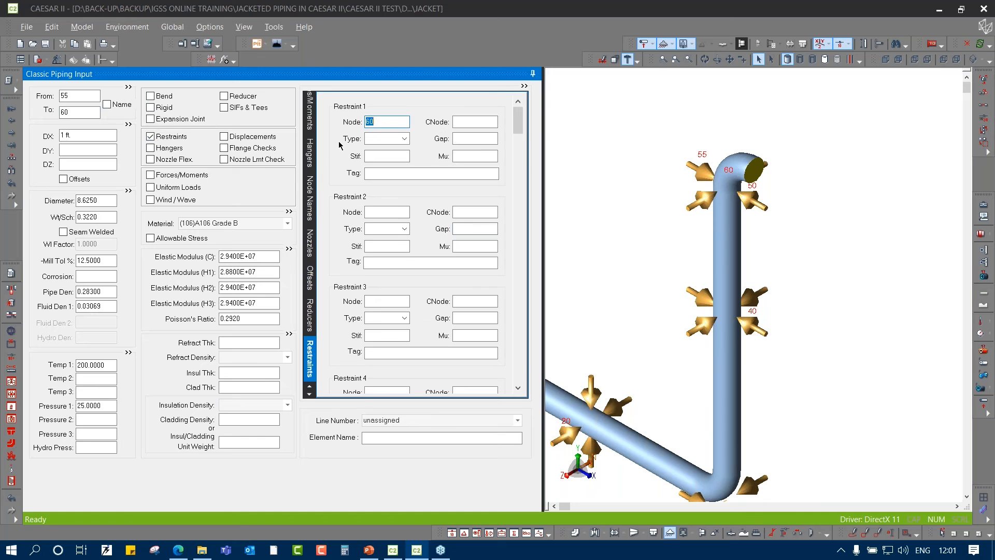
key(Tab)
text(1060)
key(Tab)
text(z)
key(Tab)
key(Tab)
key(Tab)
key(Tab)
key(Tab)
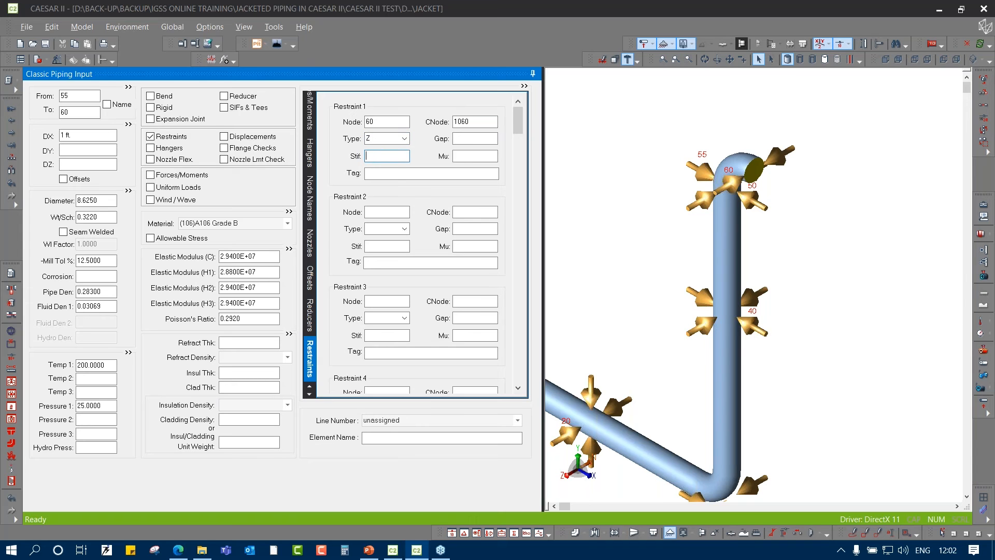
Add a second restraint of type Y at node 60 with connecting node 1060
text(60)
key(Tab)
text(10)
click(652, 180)
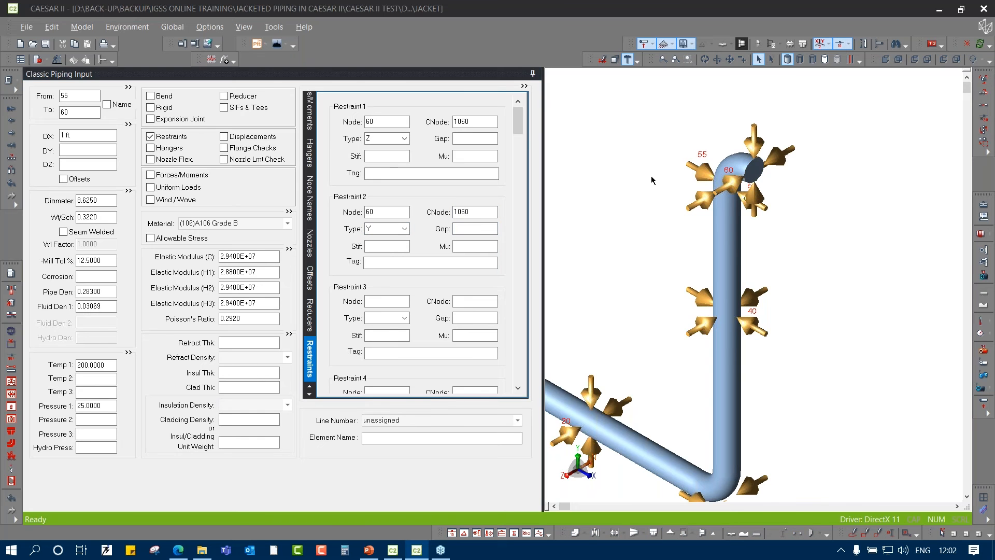
Add a horizontal pipe element from node 60 to 70 with DX of 6 ft
click(11, 133)
text(6)
key(Tab)
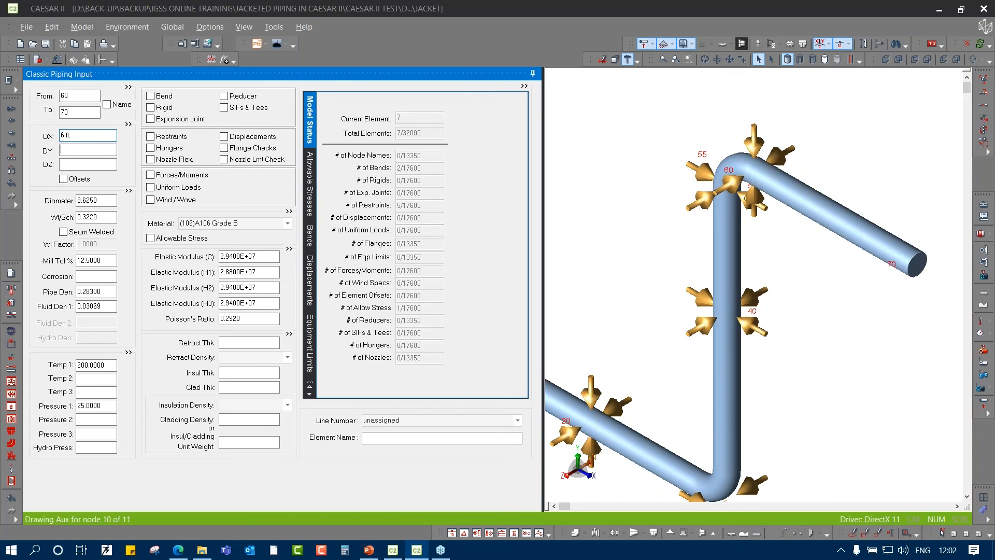
middle_drag(872, 348, 766, 289)
scroll(766, 289, down, 1)
scroll(765, 289, down, 1)
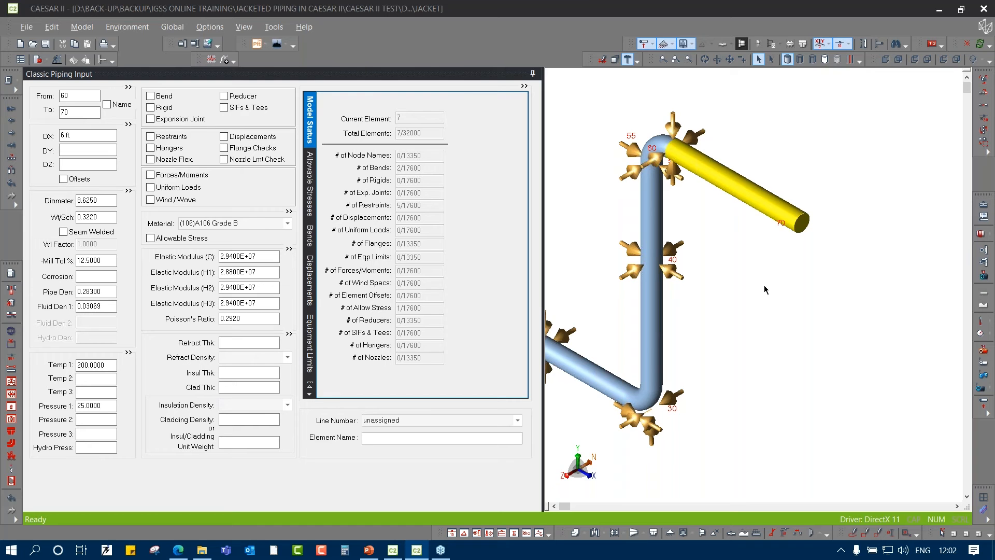
Continue the pipe with an element from node 70 to 80 with DX of 6 ft
key(alt+c)
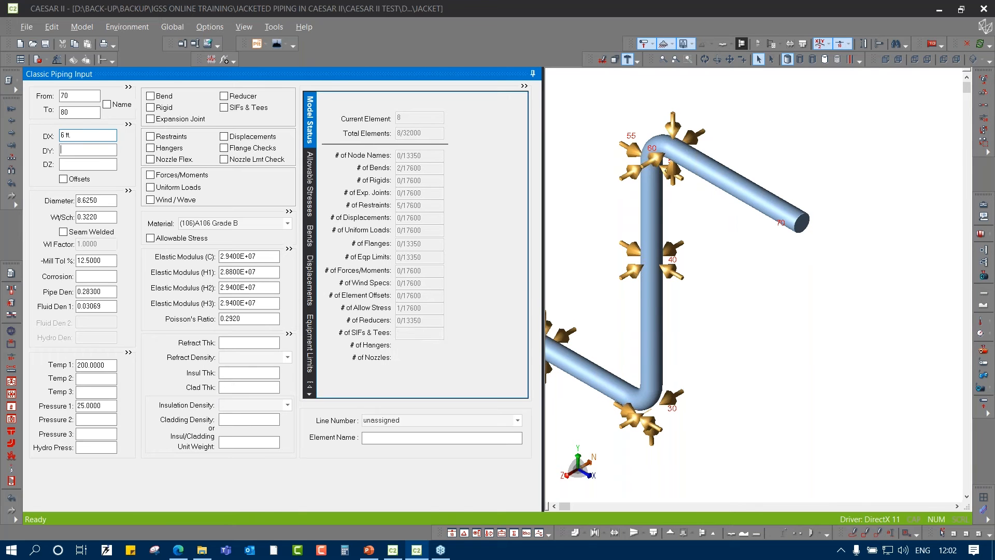
key(Tab)
middle_drag(758, 318, 705, 298)
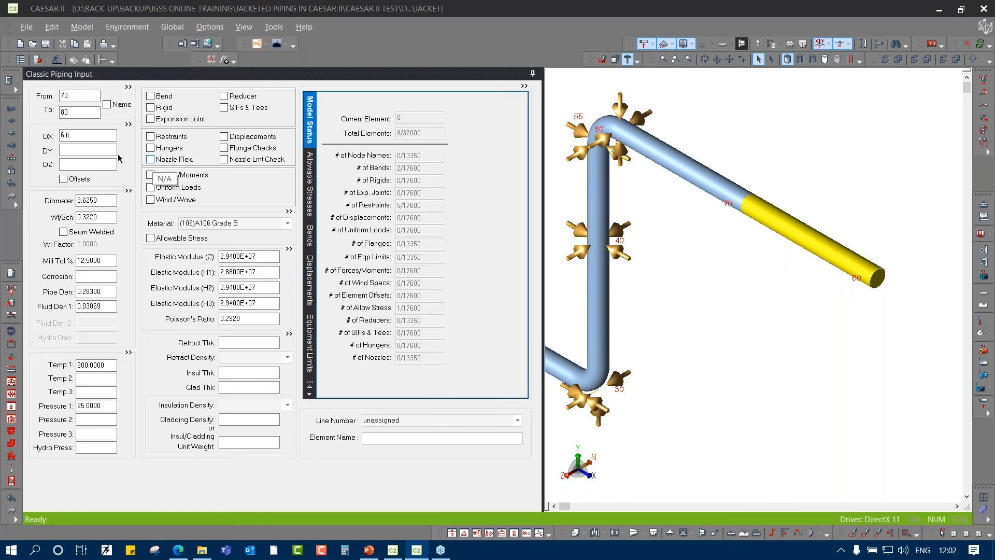
Add an element from node 80 to 90 with DX of 1 ft
key(alt+c)
text(1000)
key(Tab)
key(shift+Tab)
text(1)
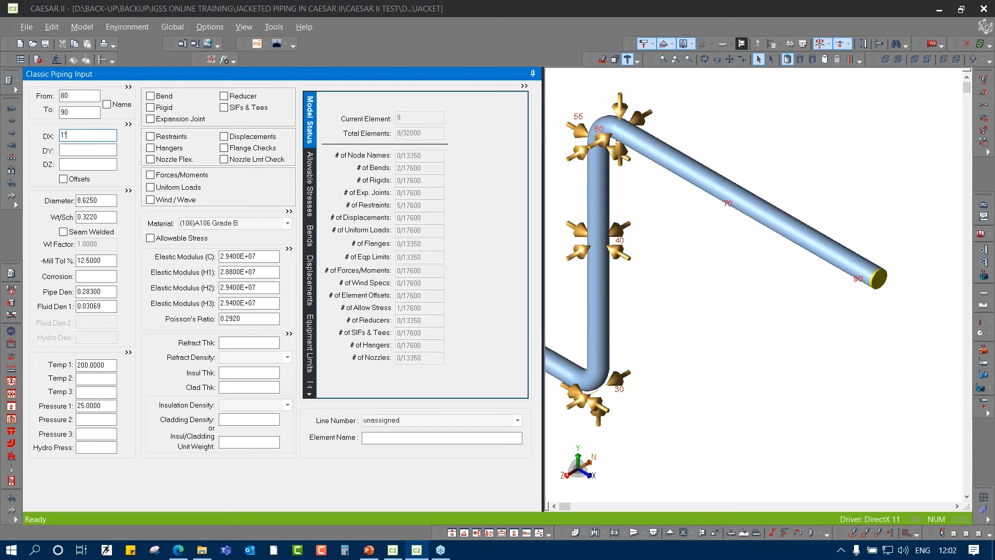
key(Tab)
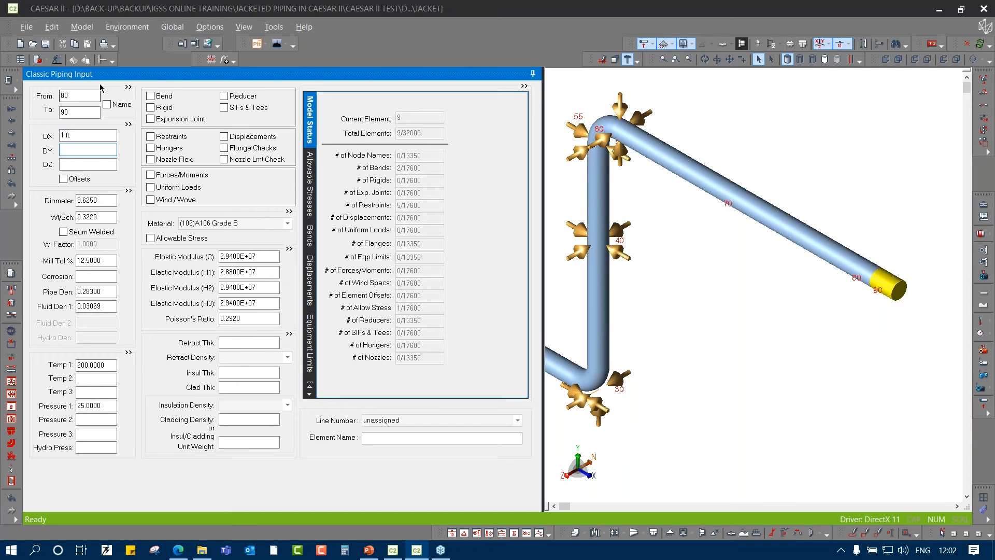
Make element 80–90 a rigid of type Valve with a weight of 450
click(157, 109)
text(450)
key(Tab)
click(460, 156)
click(434, 176)
middle_drag(814, 358, 757, 347)
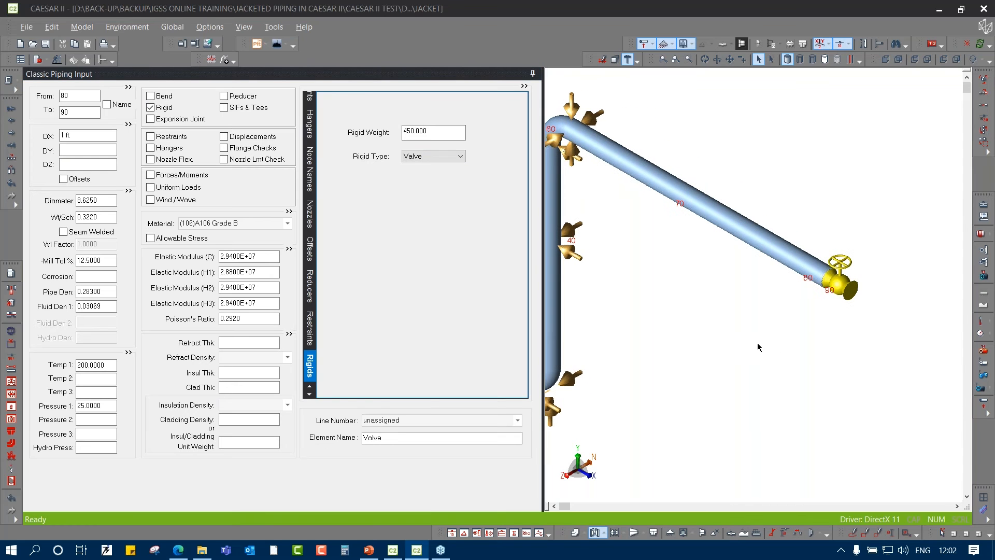
Add a pipe element after the valve from node 90 to 100 with DX of 6 ft
click(804, 268)
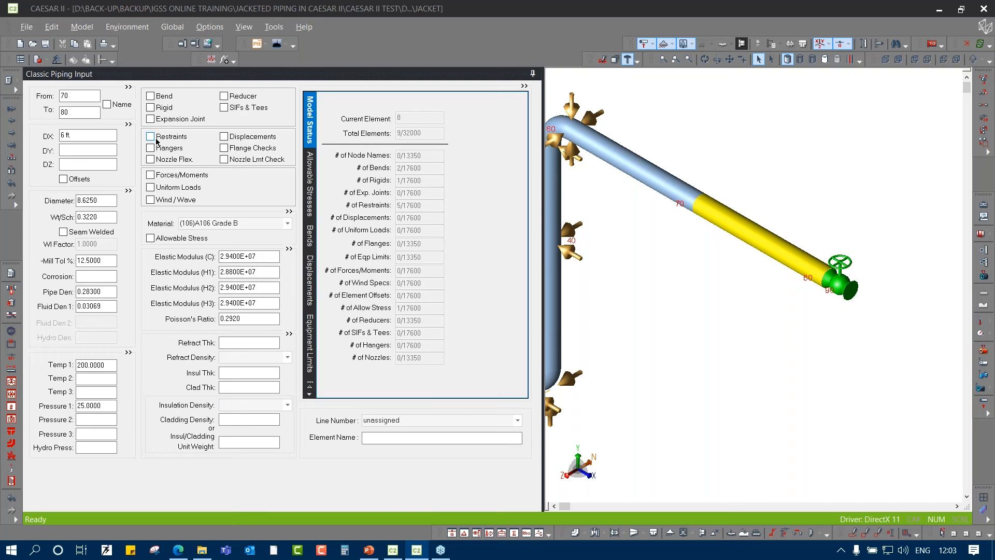
click(12, 138)
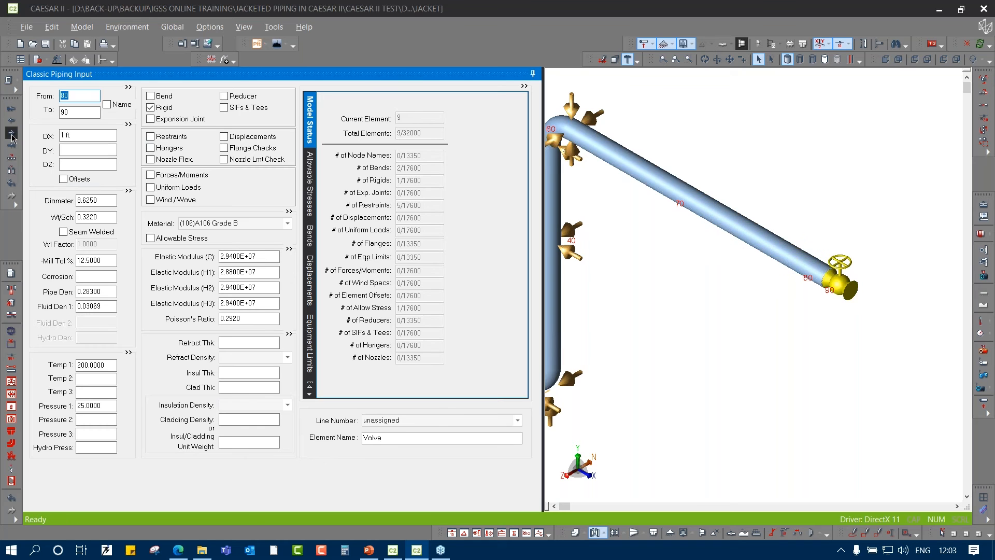
click(12, 138)
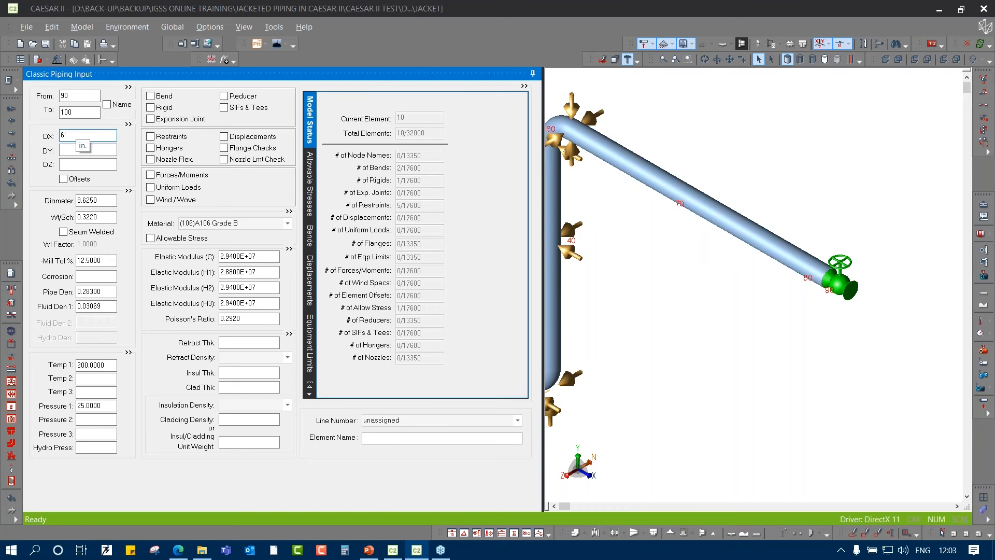
text(6')
key(Tab)
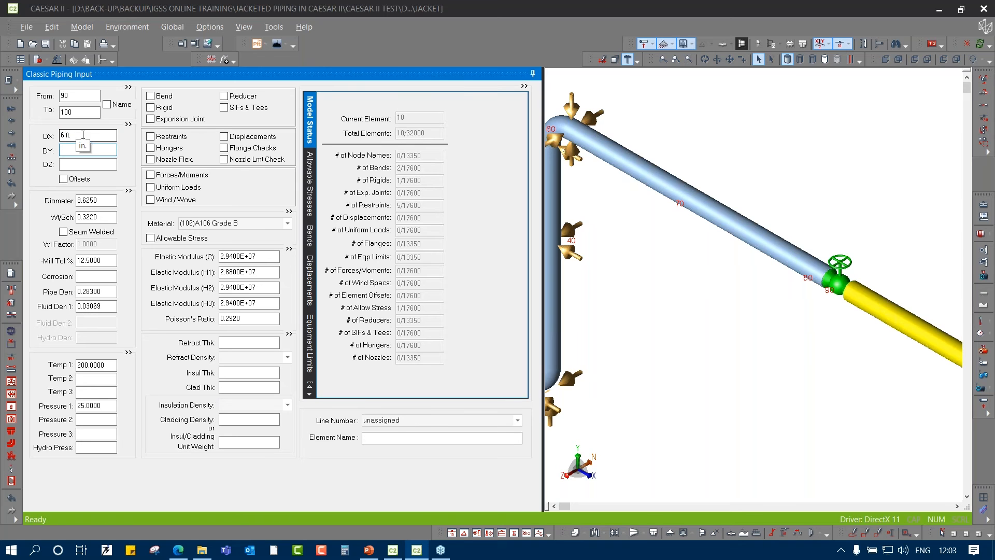
Add an element from node 100 to 110 with DX of 5 ft and an ANC restraint at node 110 with connecting node 2110
click(11, 132)
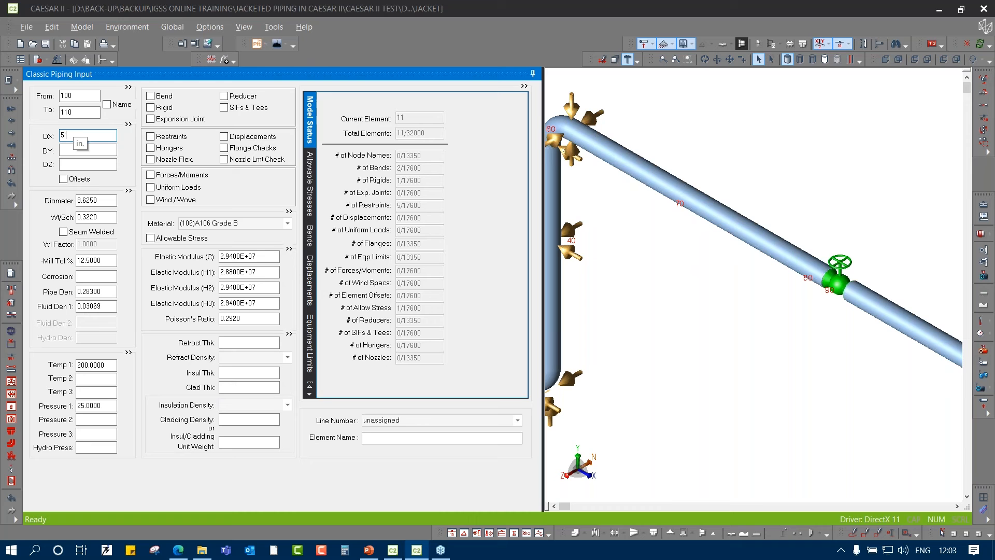
click(150, 136)
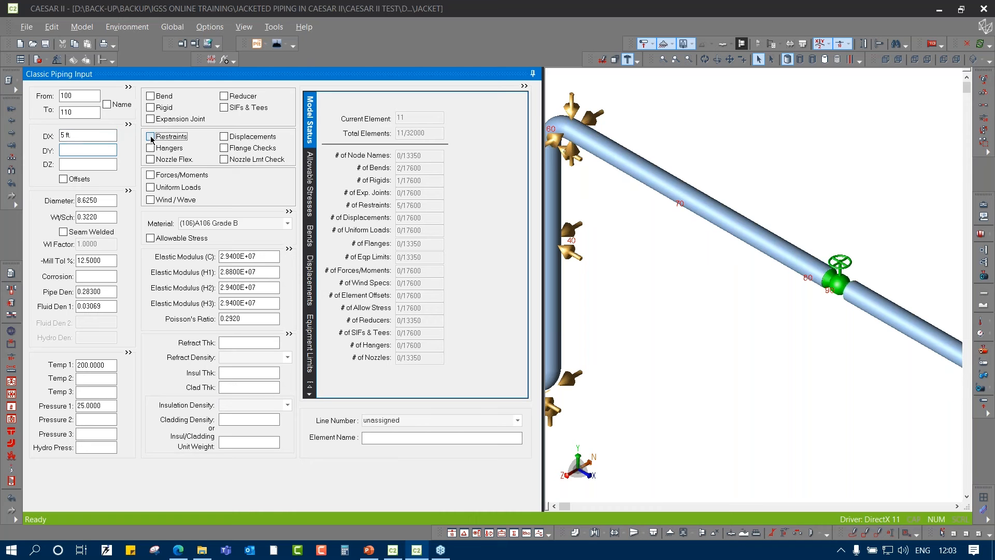
click(404, 138)
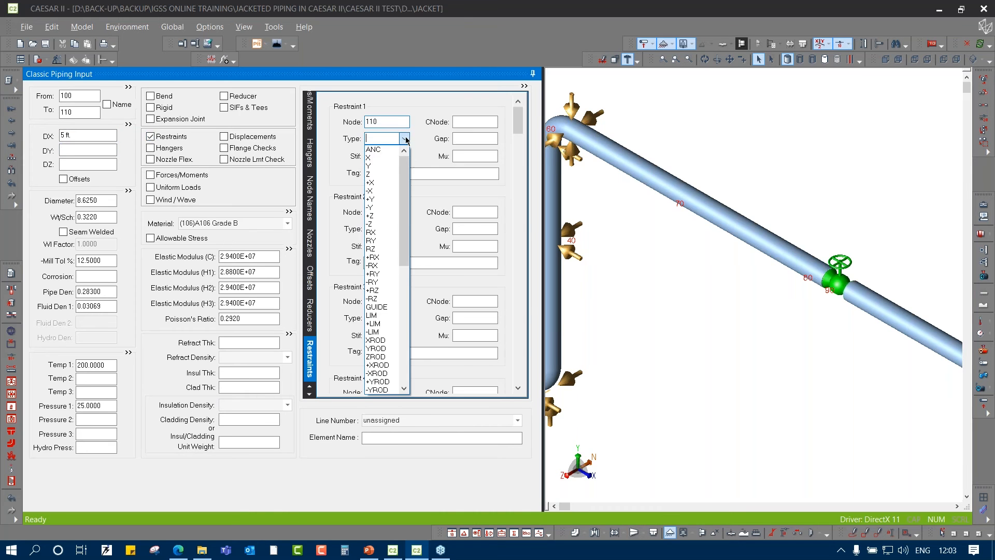
click(384, 155)
click(473, 120)
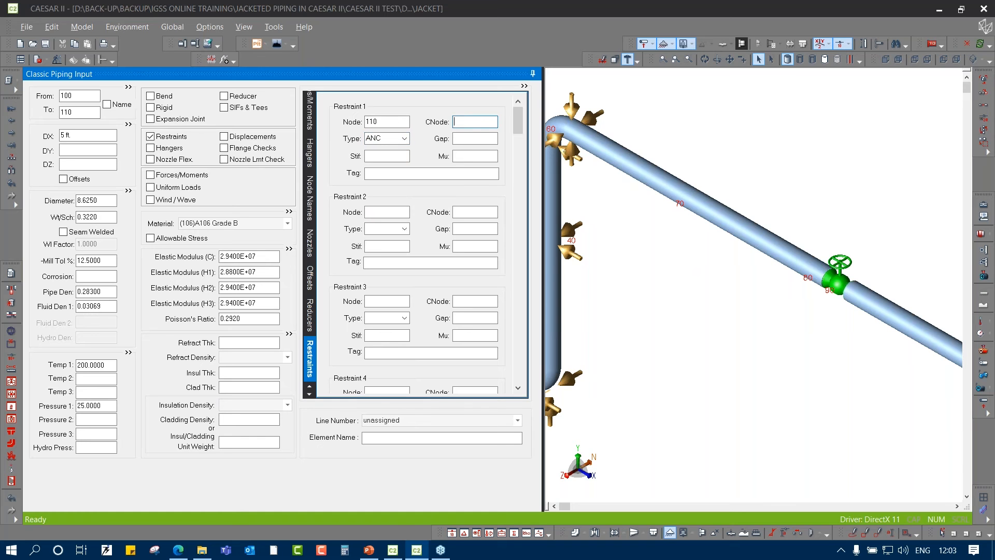
text(2110)
key(Tab)
scroll(781, 392, down, 1)
scroll(781, 393, down, 4)
middle_drag(781, 393, 770, 345)
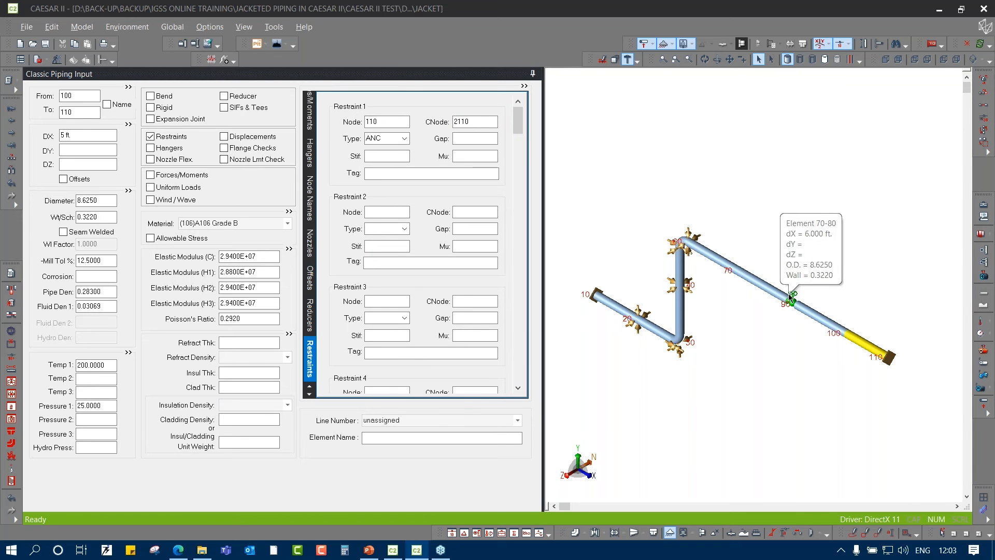
Select element 70–80 and add a Y restraint at node 80 with connecting node 1080
scroll(790, 295, up, 5)
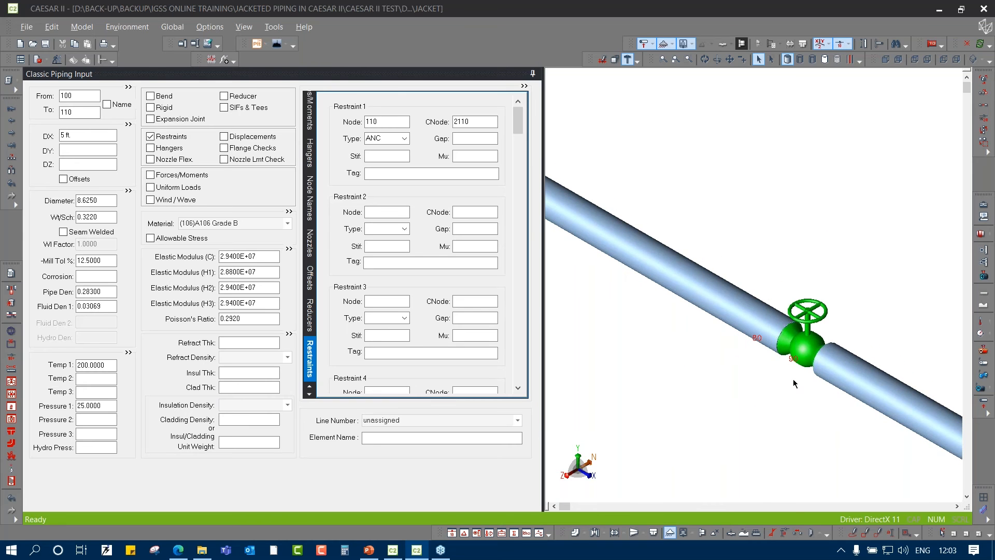
click(763, 309)
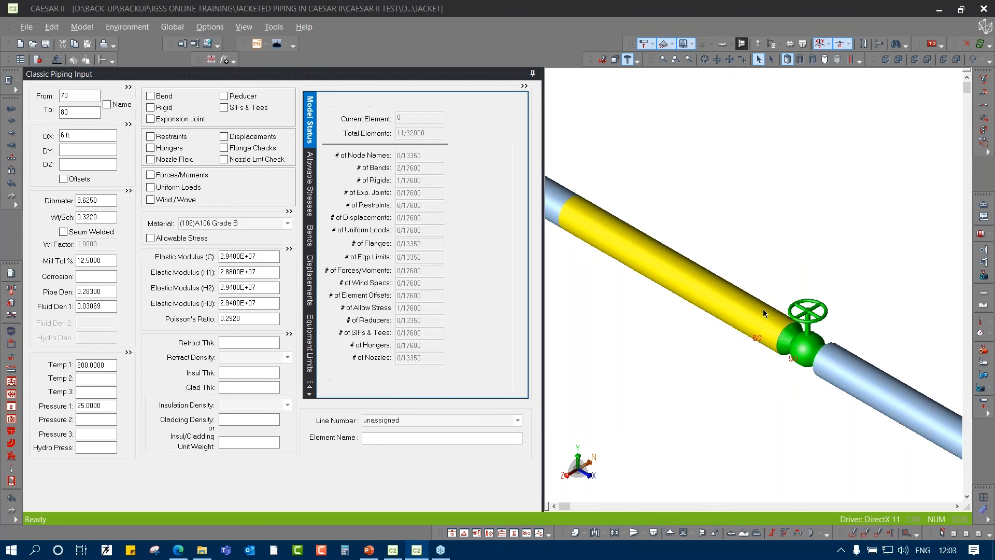
click(172, 137)
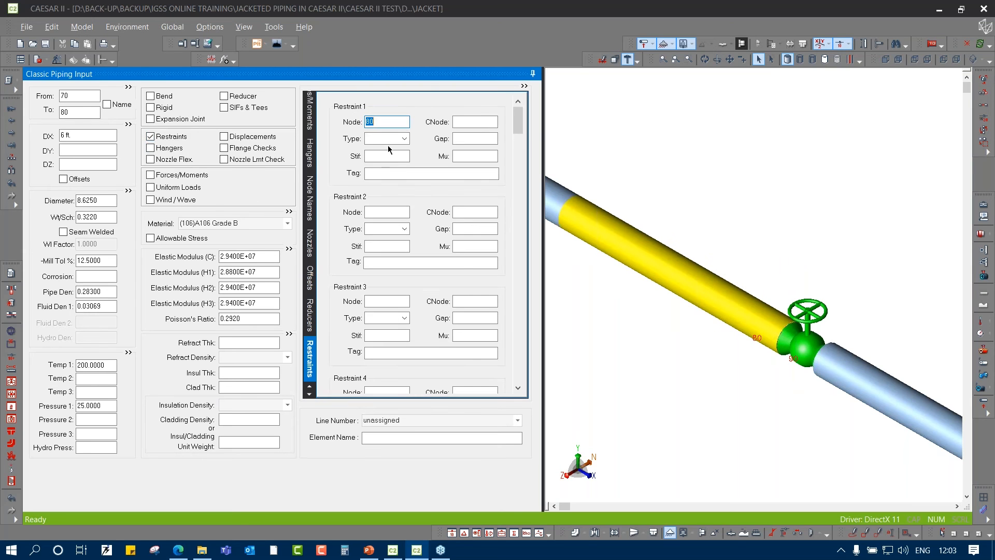
click(463, 122)
text(108)
key(Tab)
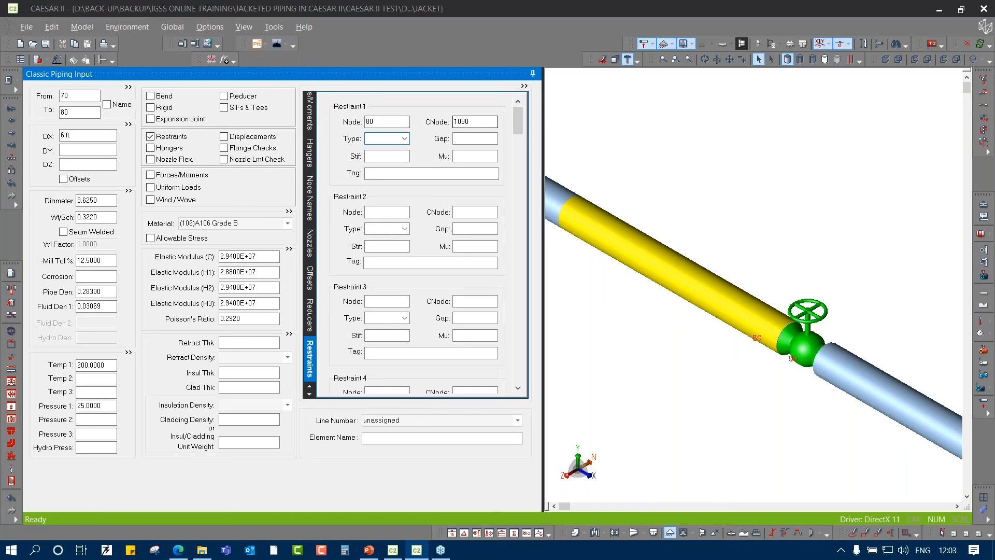
key(y)
key(Tab)
key(Tab)
key(Tab)
key(Tab)
key(Tab)
Add a second restraint of type Z at node 80 with connecting node 1080
text(80)
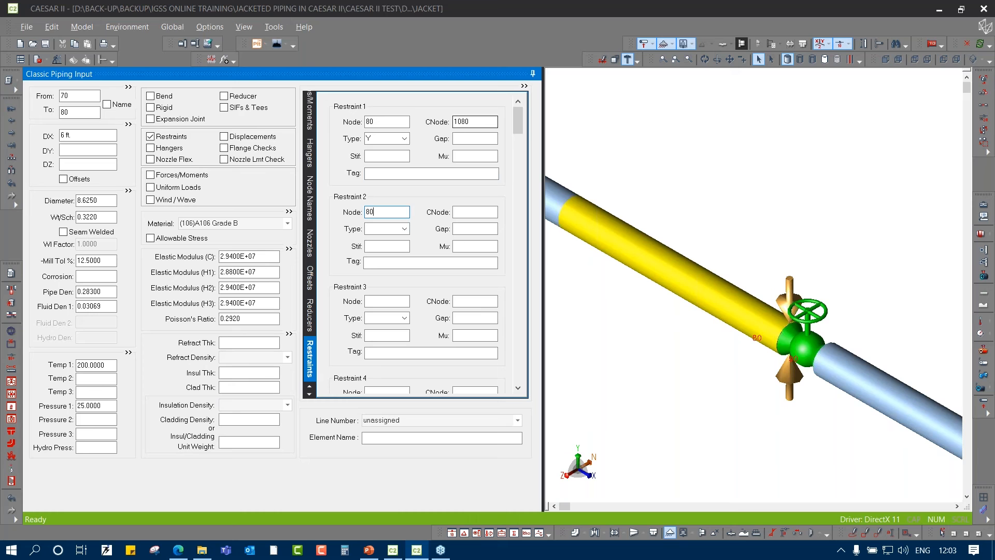
key(Tab)
text(1080)
key(Tab)
key(z)
key(Tab)
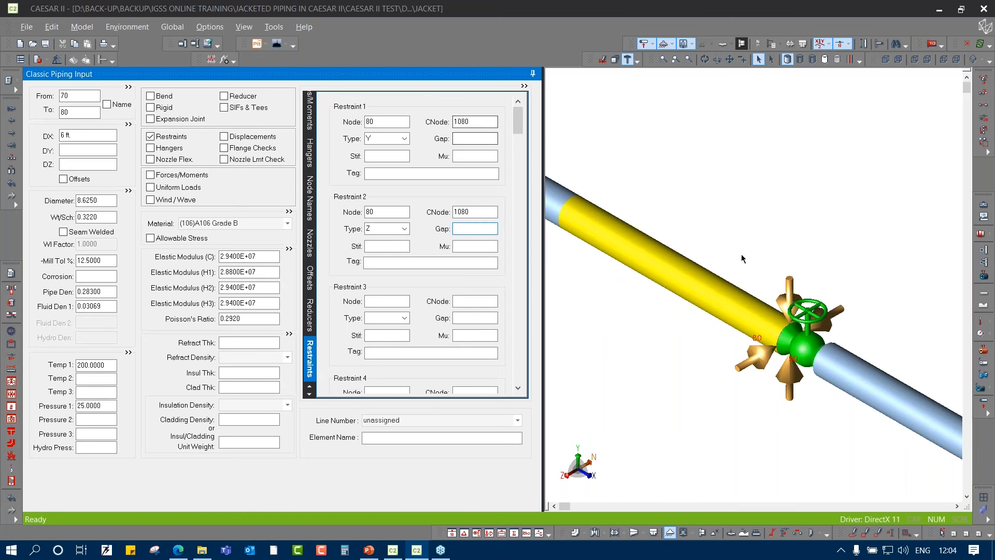
Select element 90–100 and add a Y restraint at node 100 with connecting node 1100
middle_drag(636, 456, 568, 352)
scroll(569, 353, down, 6)
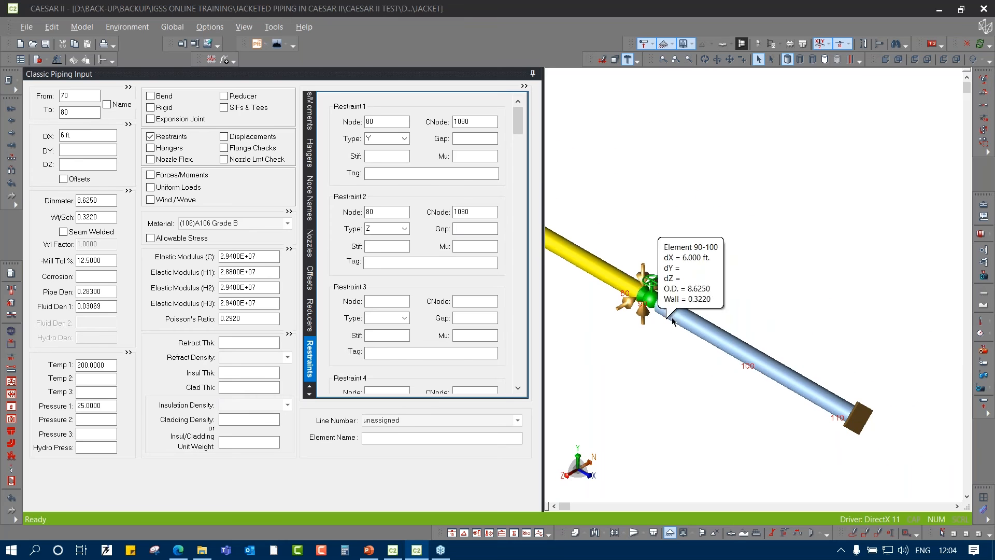
click(672, 322)
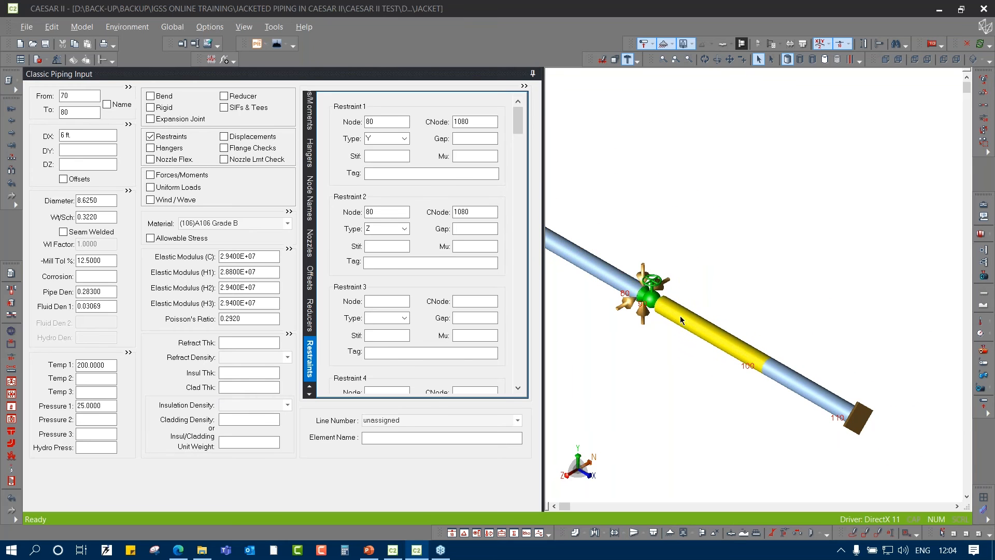
click(178, 138)
click(472, 122)
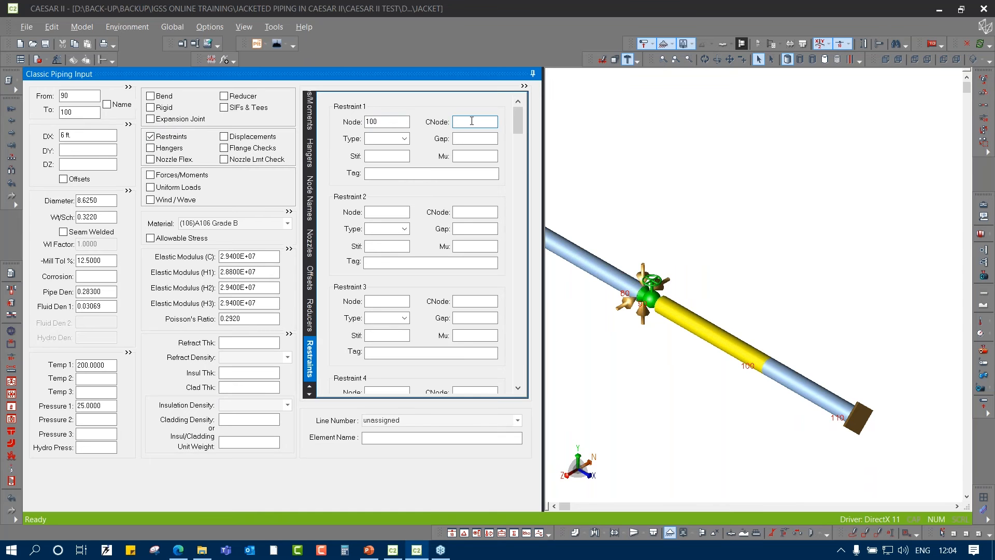
text(1100)
key(Tab)
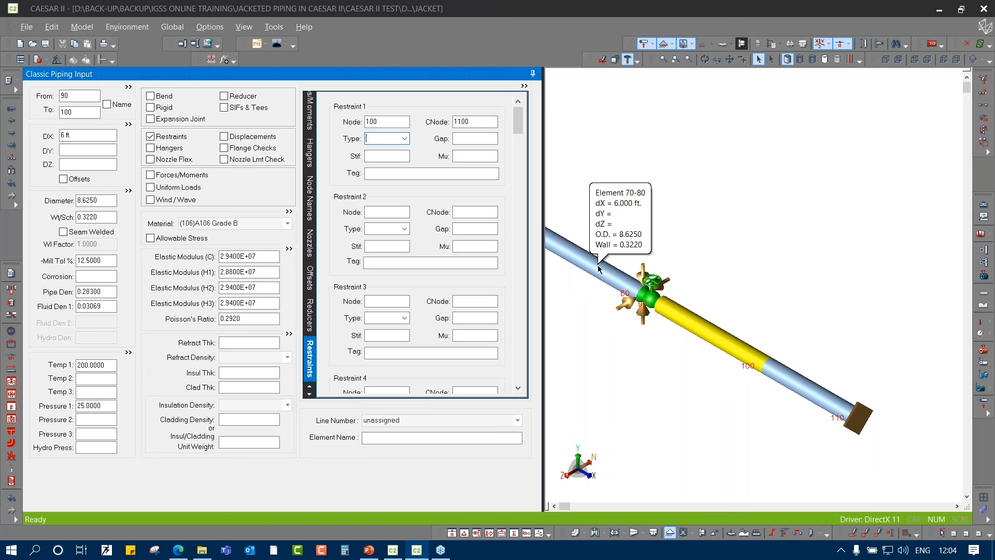
key(Tab)
key(Tab)
key(Tab)
key(Tab)
Add a second restraint of type Z at node 100 with connecting node 1100
text(100)
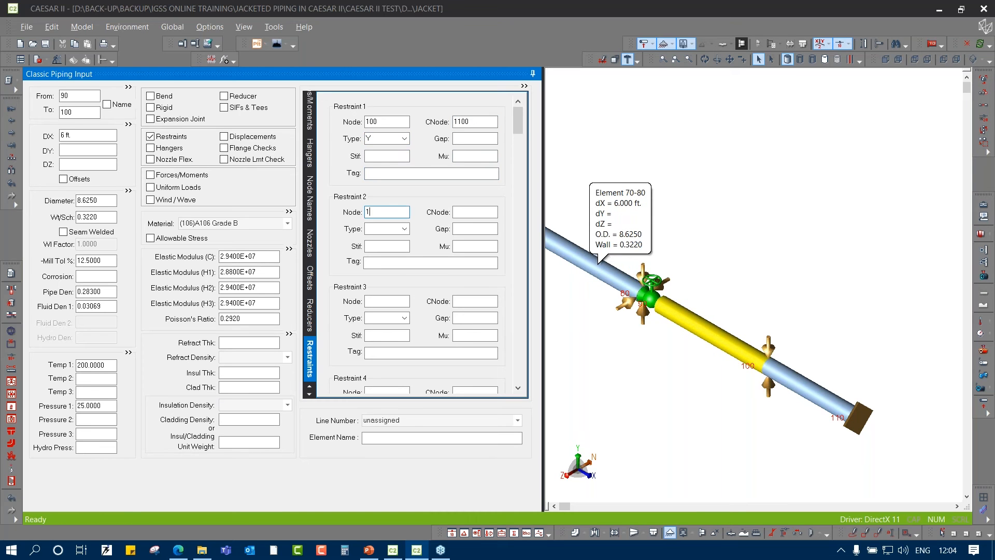
key(Tab)
text(1100)
key(Tab)
key(Tab)
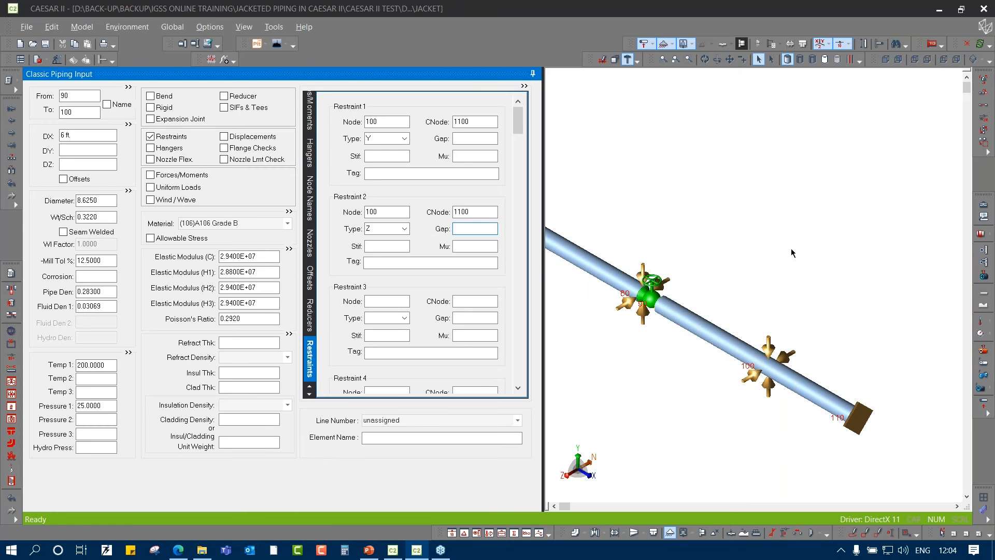
Duplicate the entire core pipe from node 10 to 110 as an identical block at the end of input with a node increment of 1000
middle_drag(793, 251, 832, 265)
scroll(832, 265, down, 3)
scroll(831, 265, down, 2)
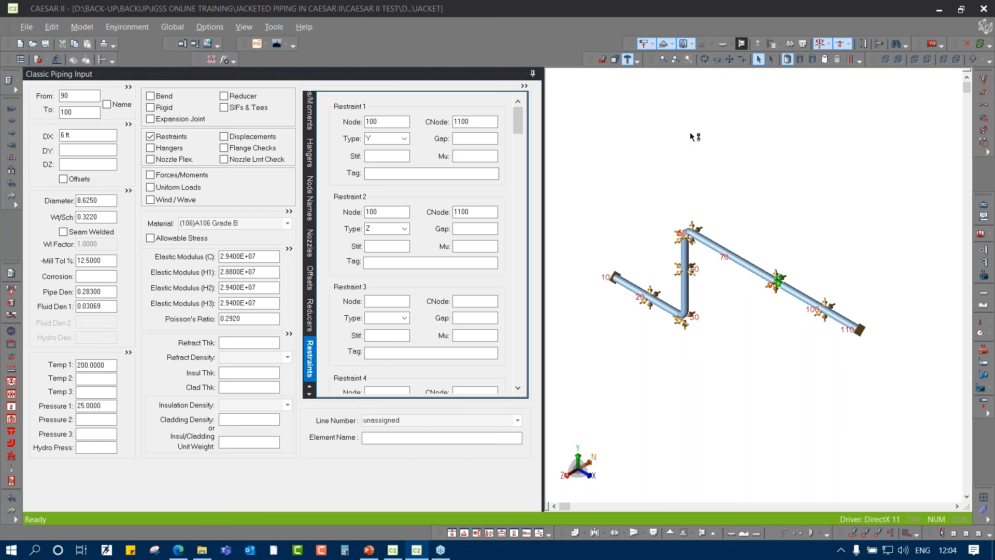
click(771, 60)
drag(575, 173, 909, 387)
mouse_move(796, 295)
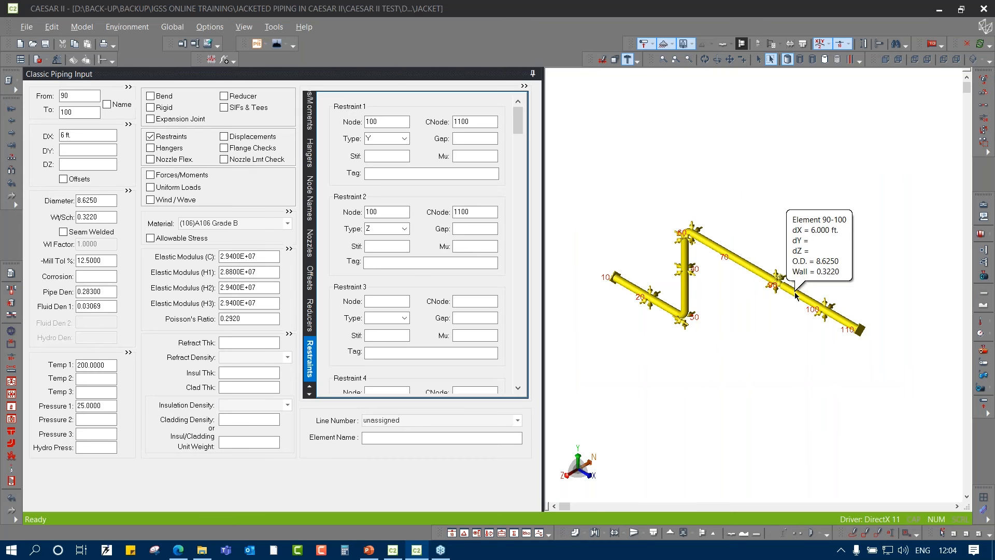
right_click(796, 295)
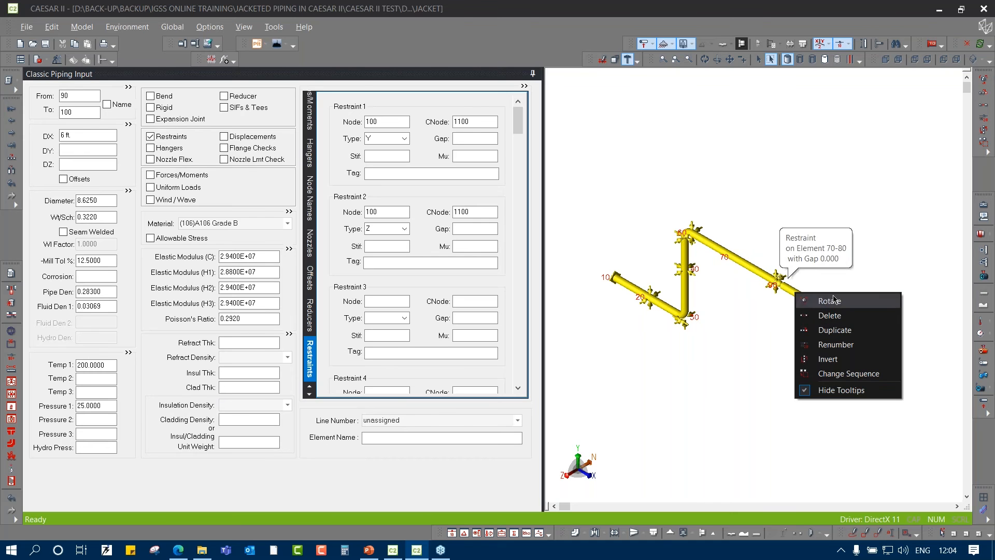
click(833, 330)
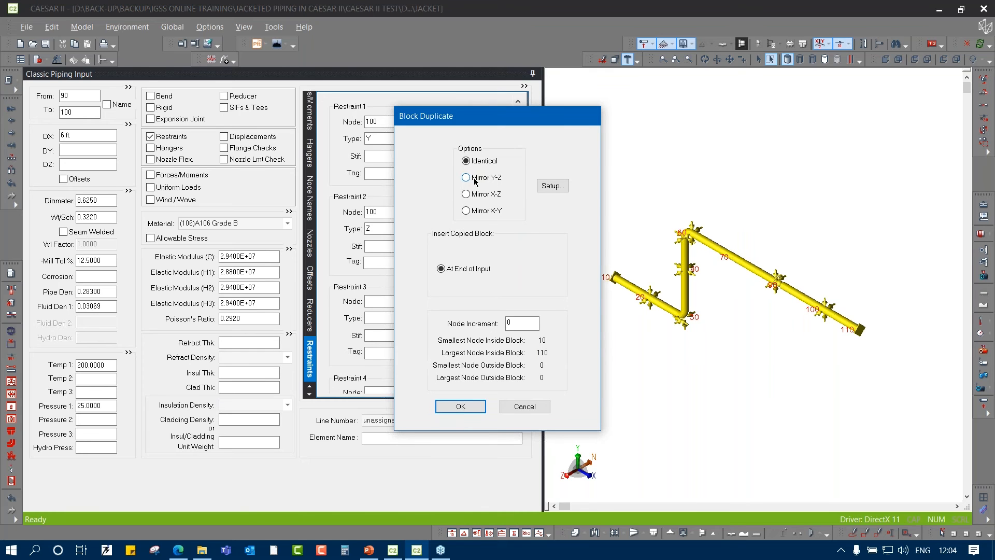
drag(521, 323, 492, 325)
text(1000)
click(460, 407)
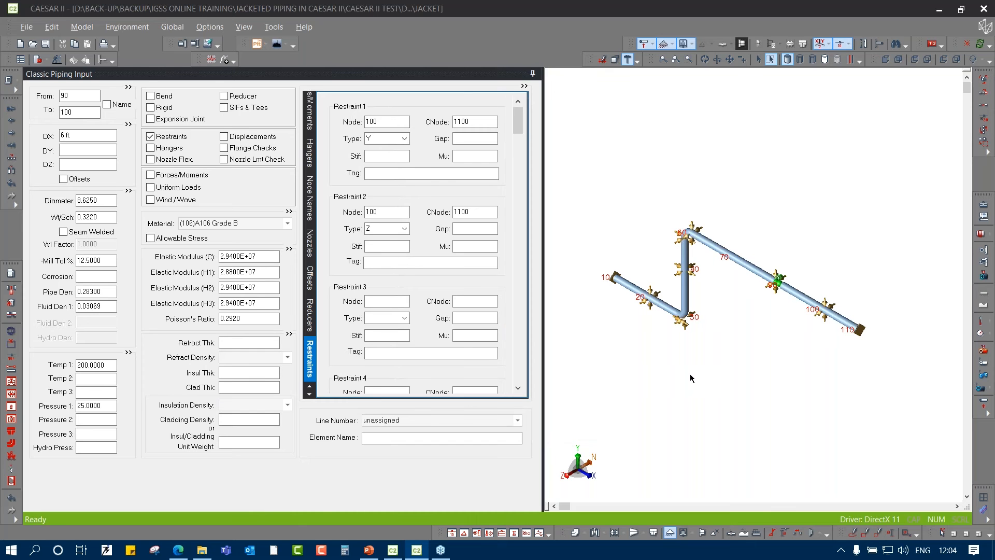
Select the duplicated element 1010–1020 and set its Fluid Density 1 to 0
click(9, 135)
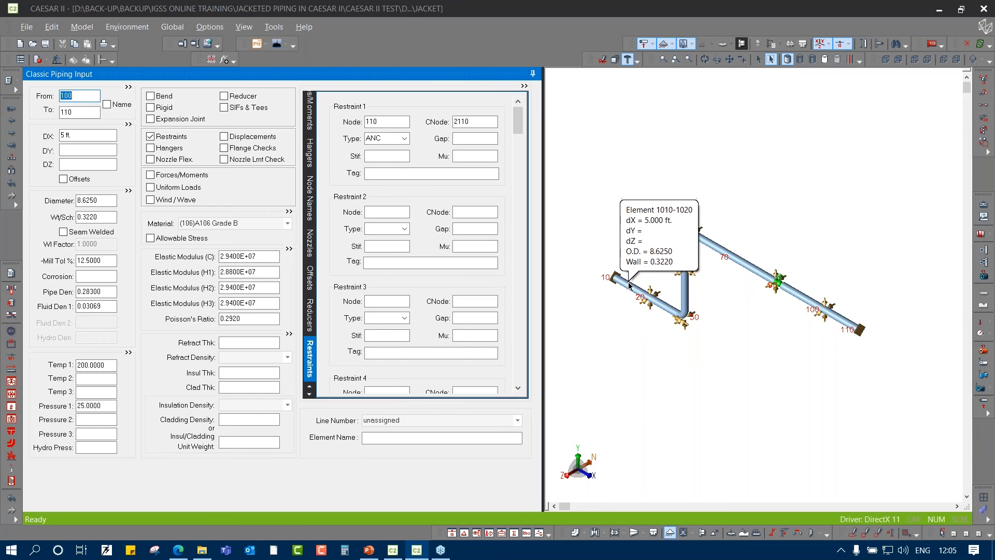
click(837, 317)
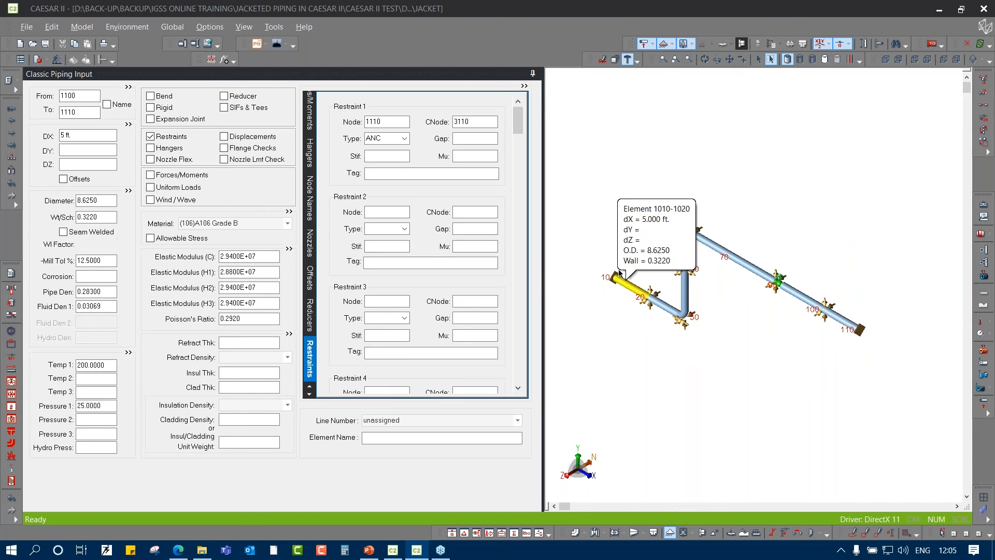
click(628, 284)
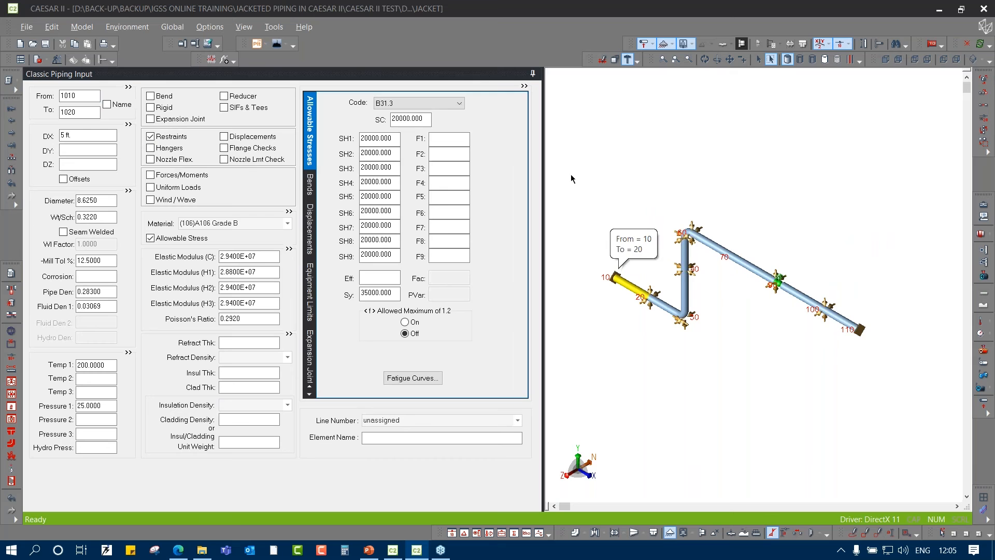
double_click(166, 136)
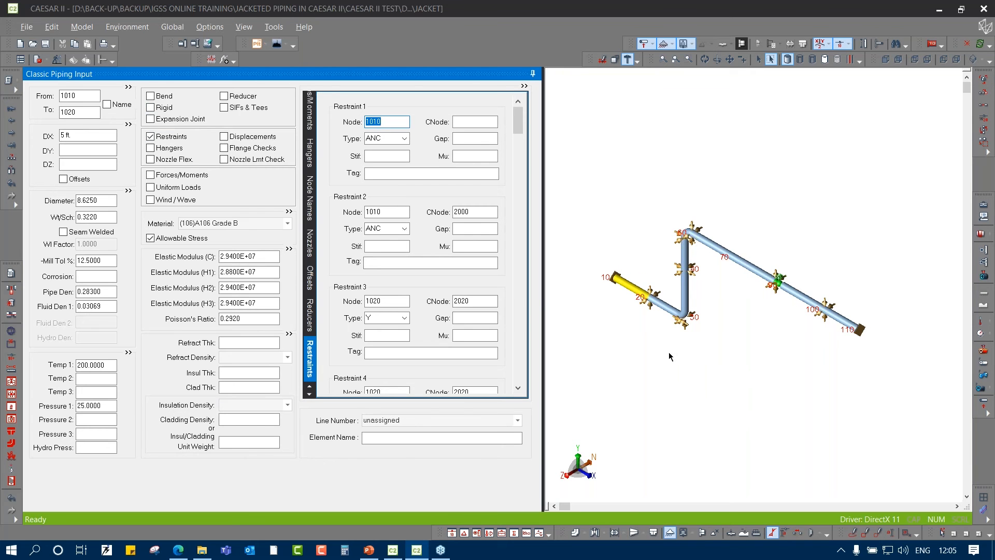
middle_drag(669, 352, 686, 331)
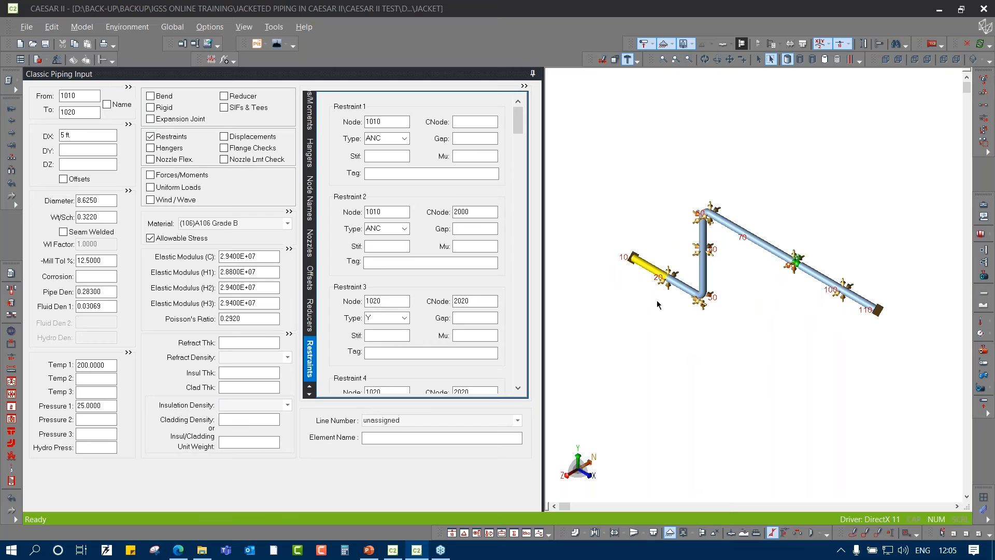
scroll(644, 258, up, 5)
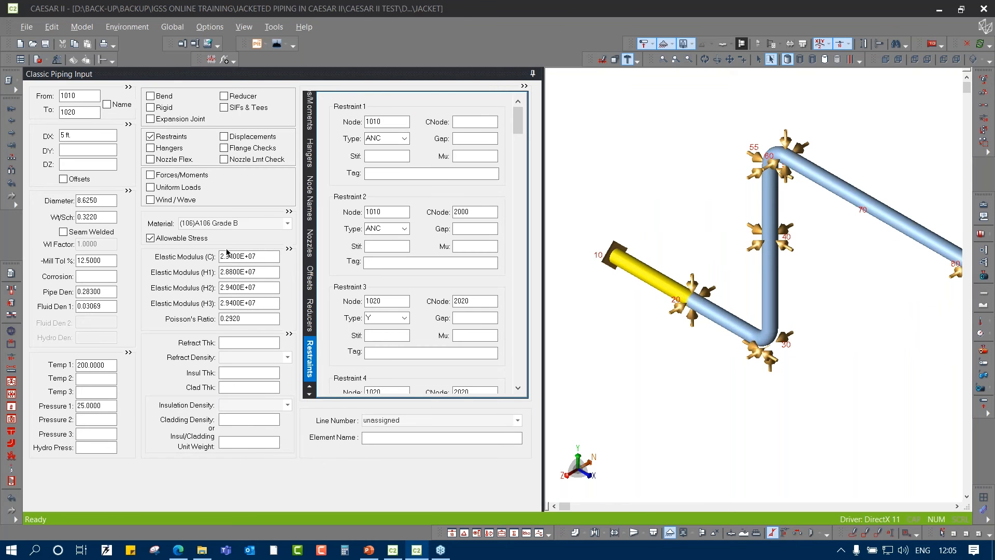
drag(104, 306, 62, 304)
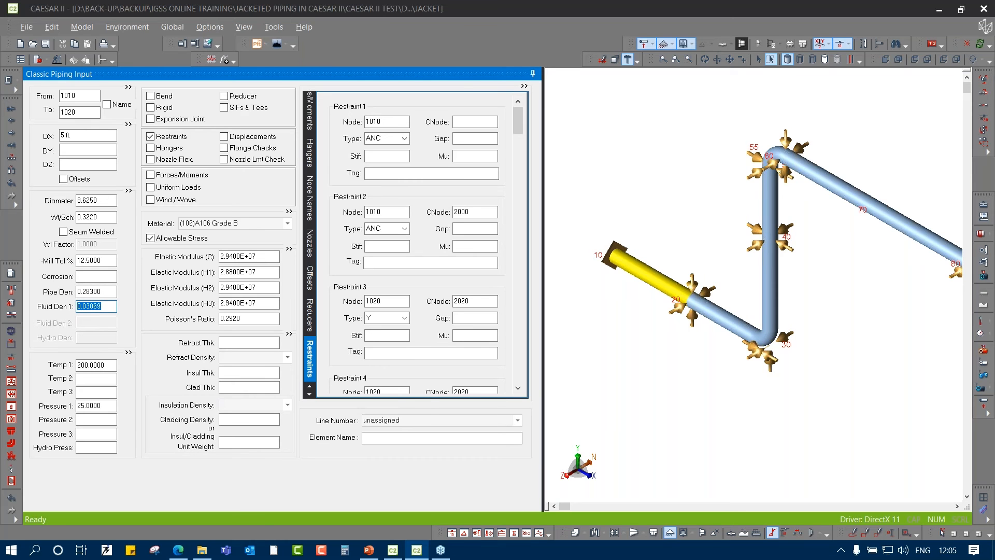
key(Tab)
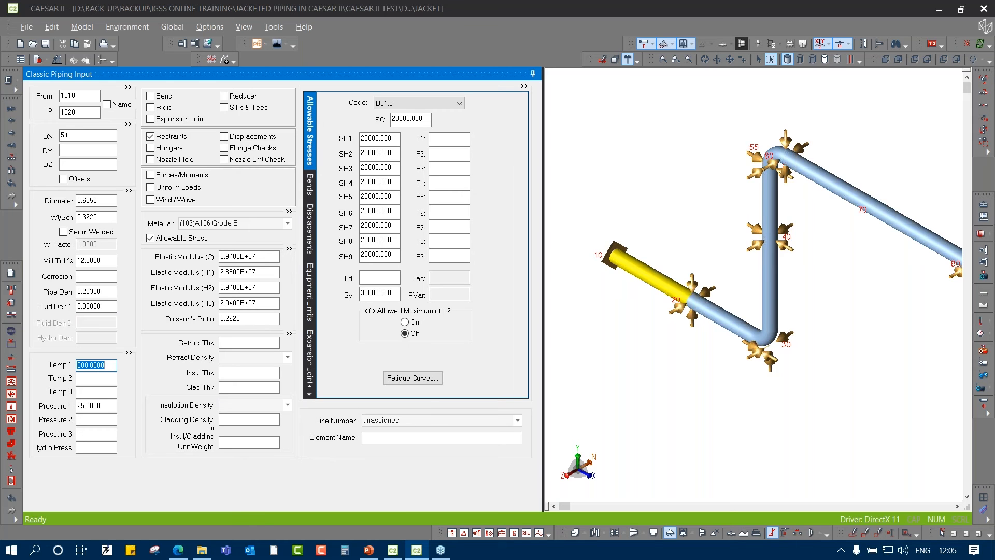
Set Temp 1 to 350 and Pressure 1 to 15 for element 1010–1020
text(3)
key(Tab)
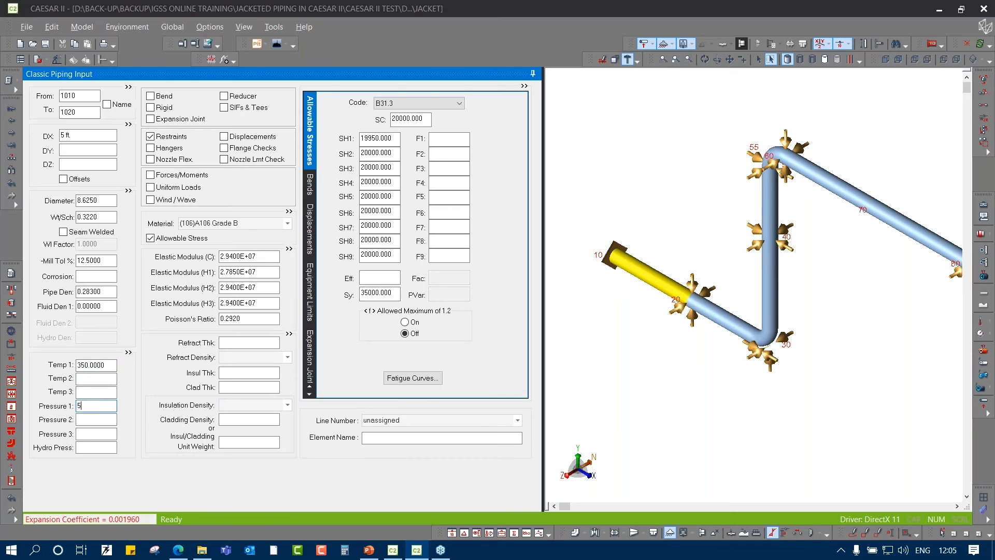
key(Tab)
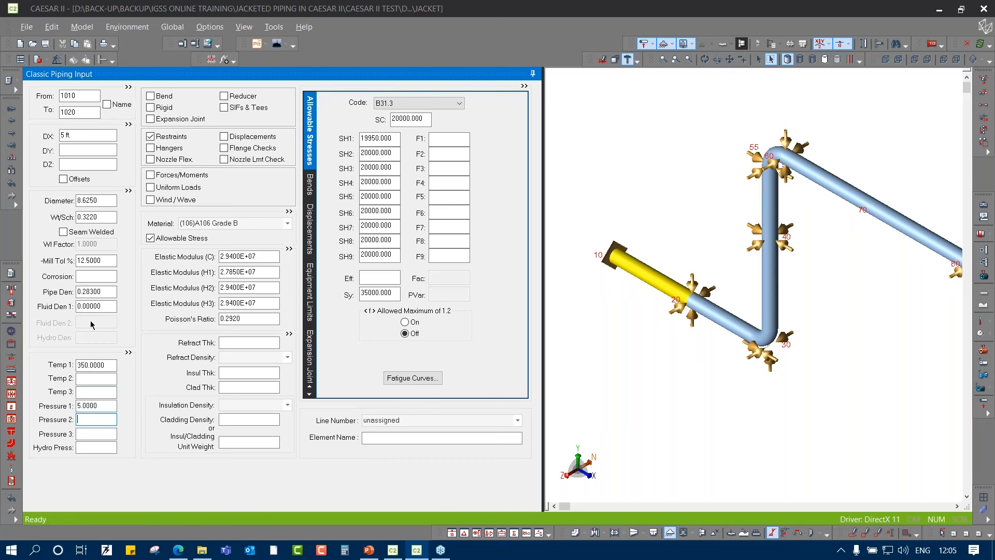
double_click(79, 405)
text(15)
key(Tab)
click(754, 410)
scroll(714, 400, down, 3)
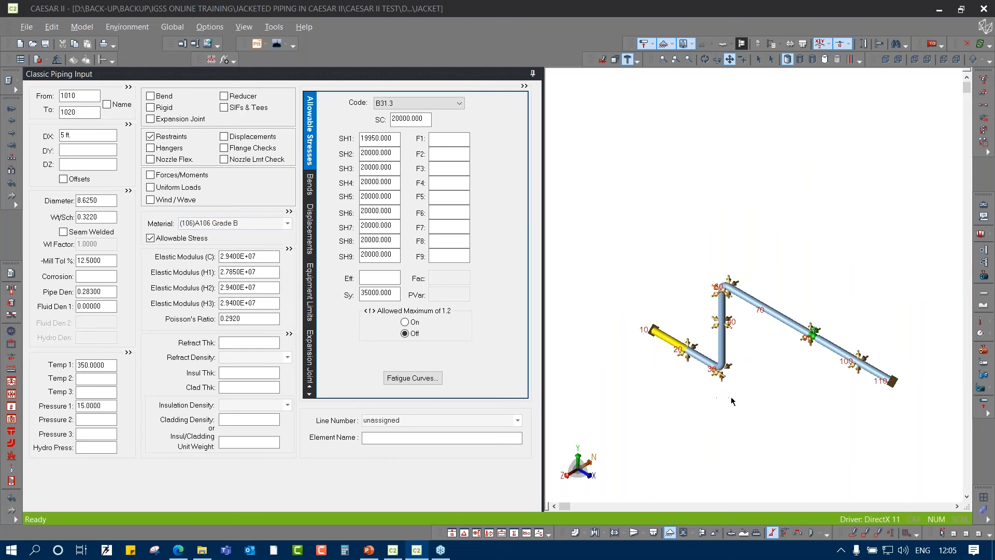
Clear restraints 2, 3 and 4 of element 1010–1020, keeping only the anchor at node 1010 without a connecting node
middle_drag(732, 397, 701, 376)
scroll(597, 322, up, 1)
scroll(597, 325, up, 2)
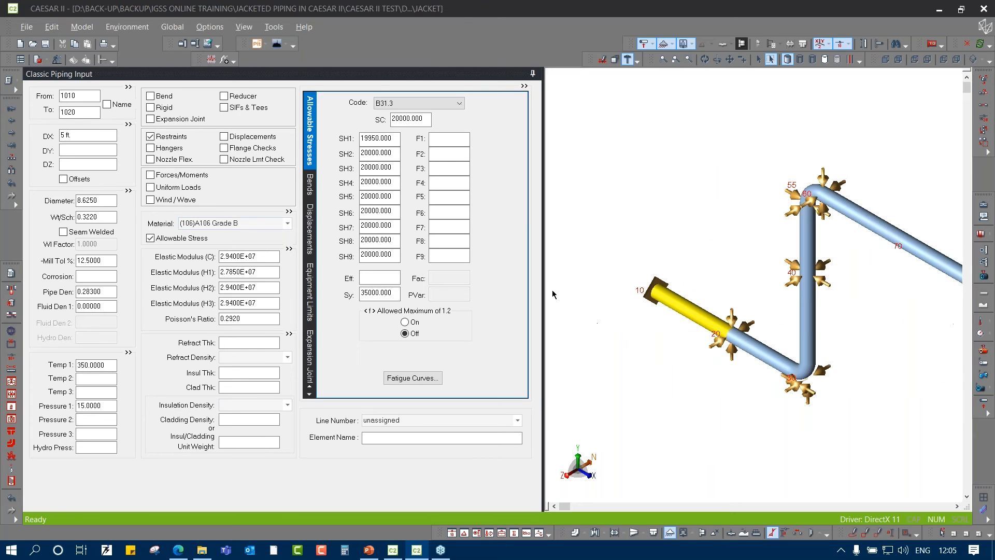
double_click(150, 136)
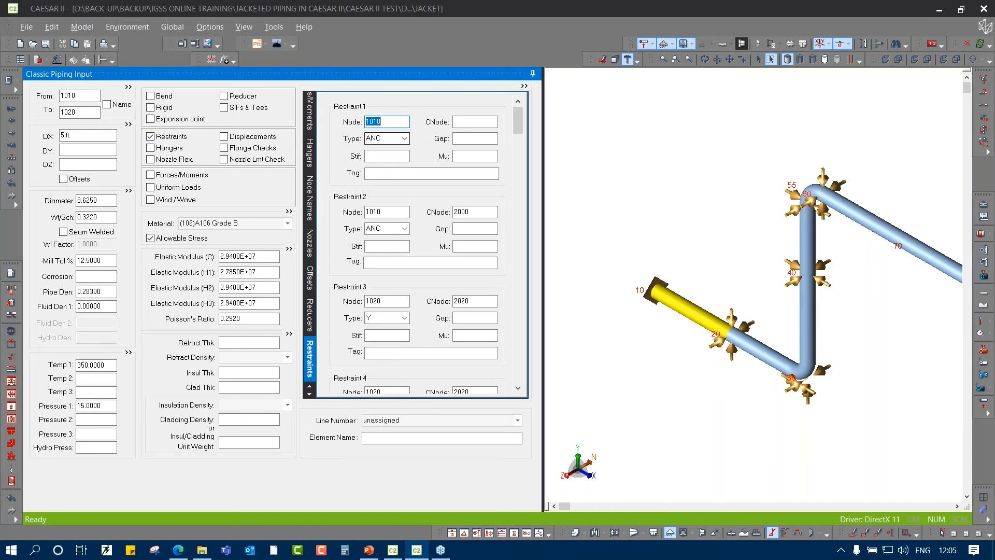
double_click(394, 211)
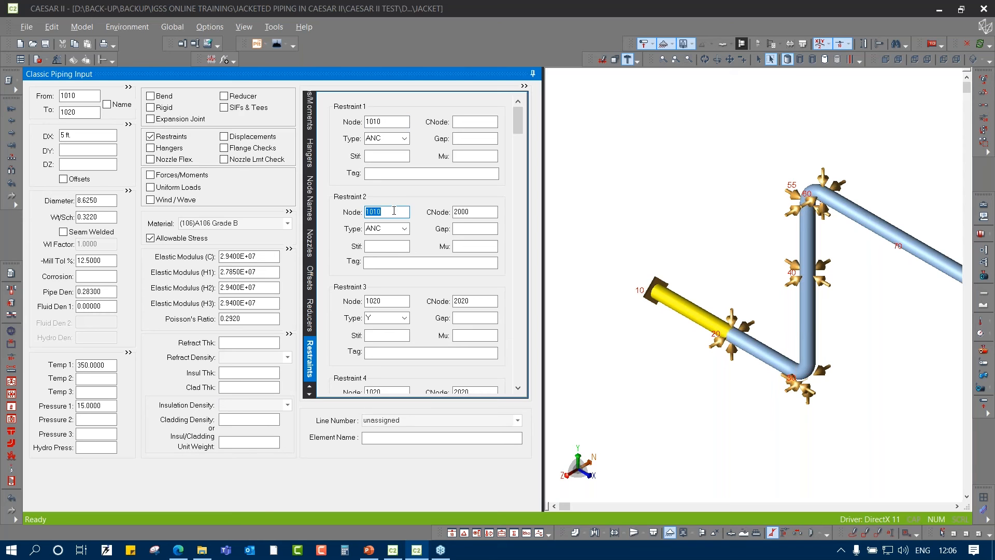
key(Tab)
key(Tab)
key(Tab)
key(Tab)
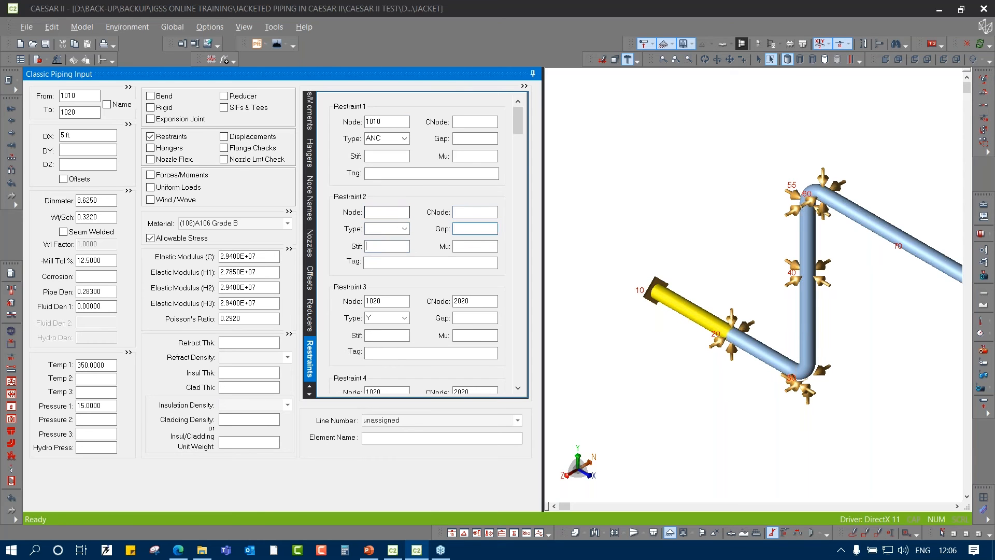
key(Tab)
key(Tab)
key(Tab)
key(Tab)
key(Tab)
text(/)
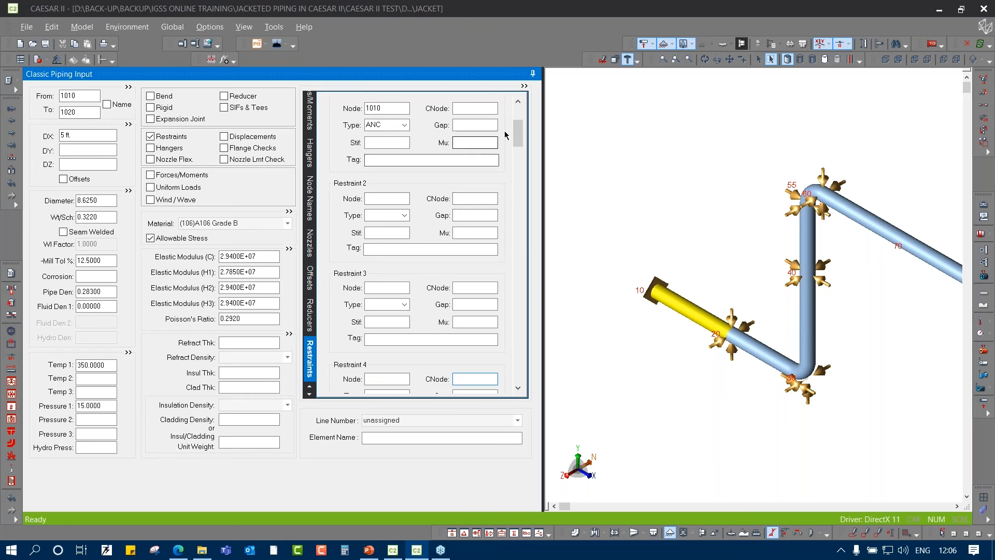
scroll(473, 106, up, 1)
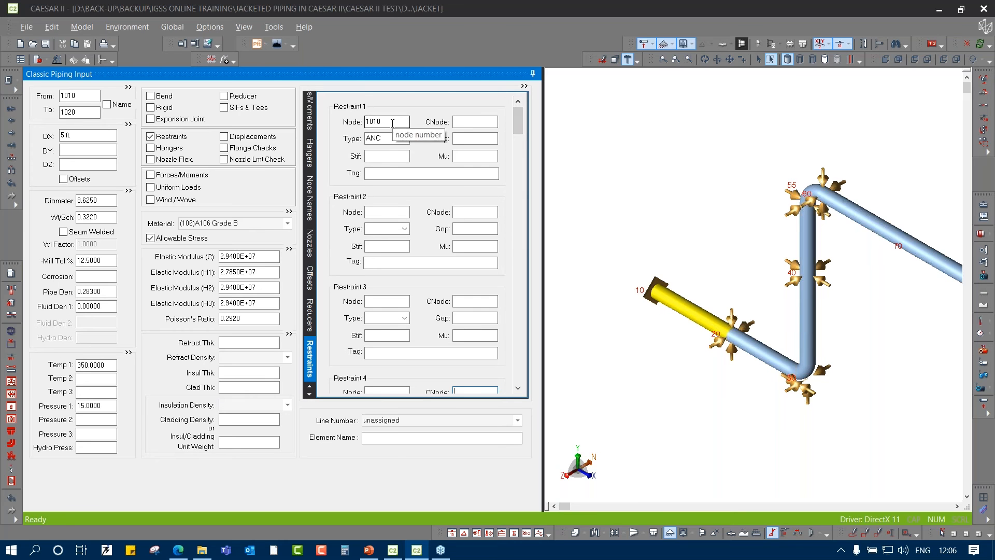
Set element 1010–1020 to a 12-inch nominal diameter with wall schedule S
click(657, 396)
middle_drag(657, 396, 594, 342)
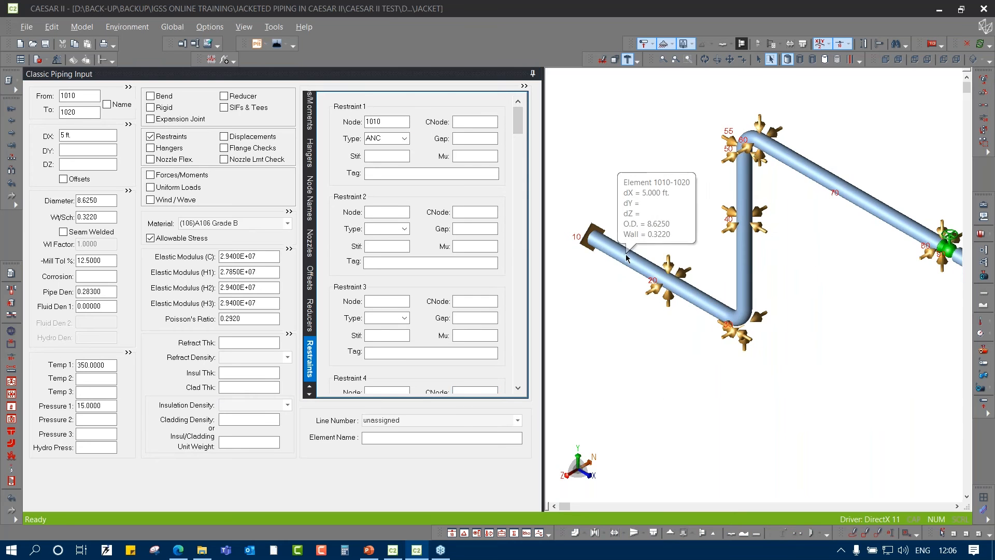
scroll(877, 458, down, 2)
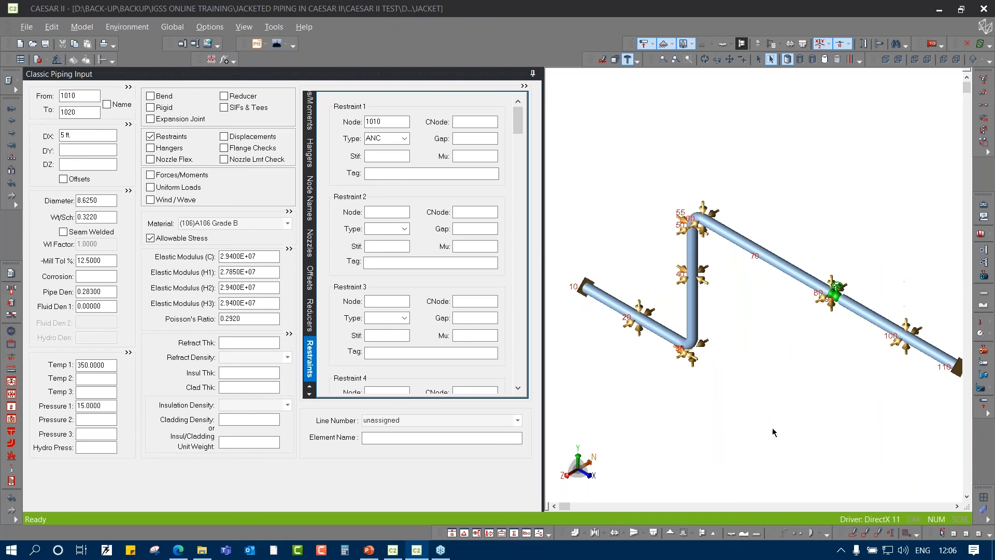
click(601, 298)
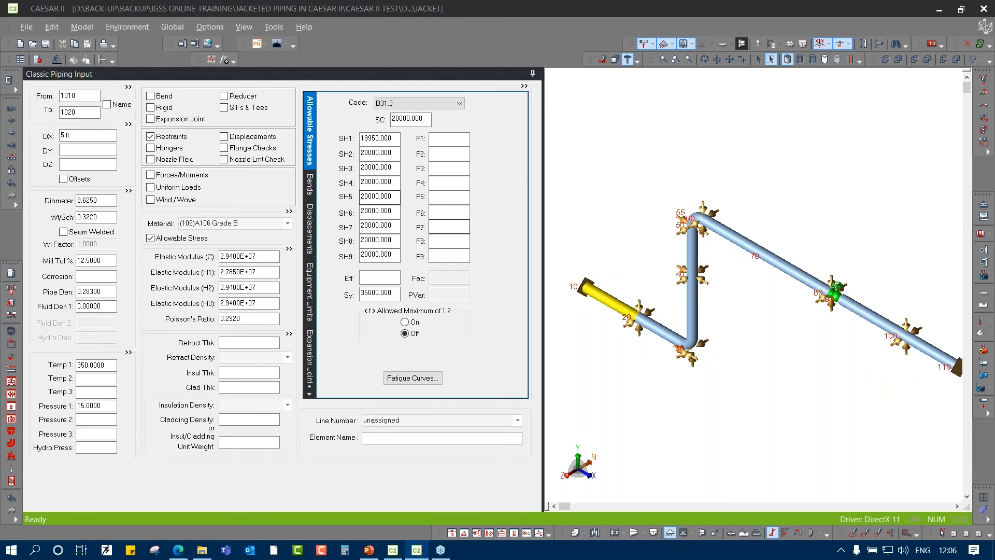
click(90, 199)
drag(90, 199, 5, 188)
text(12)
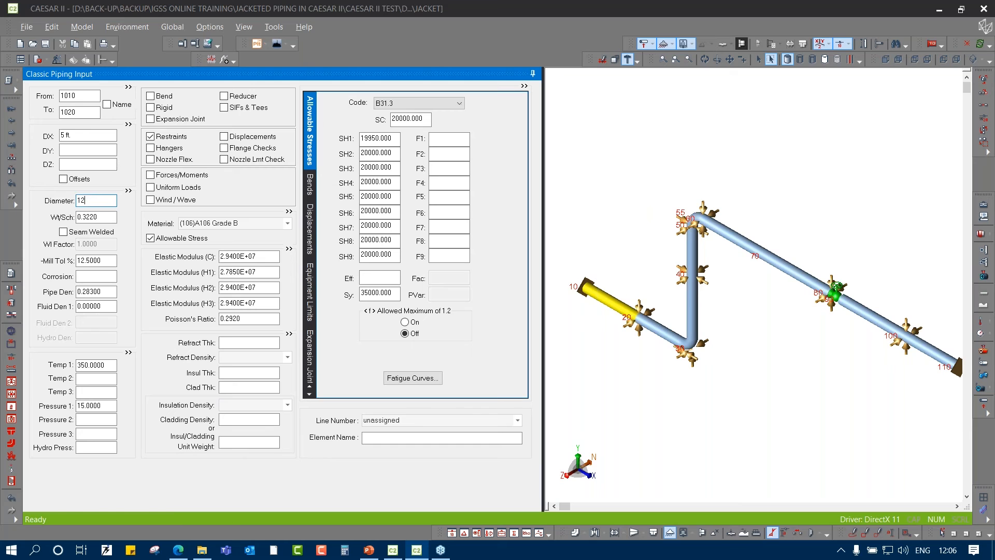
key(Tab)
text(s)
key(Tab)
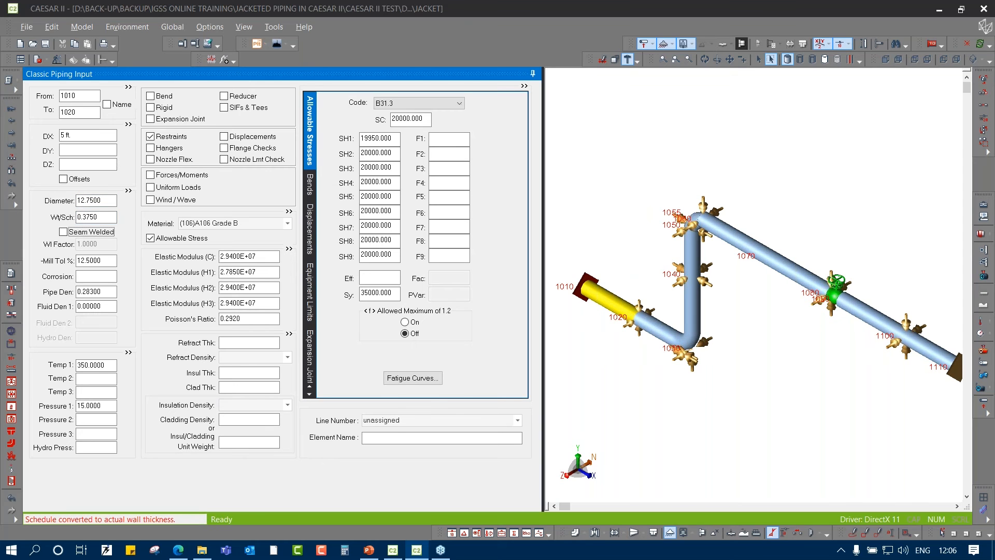
click(611, 178)
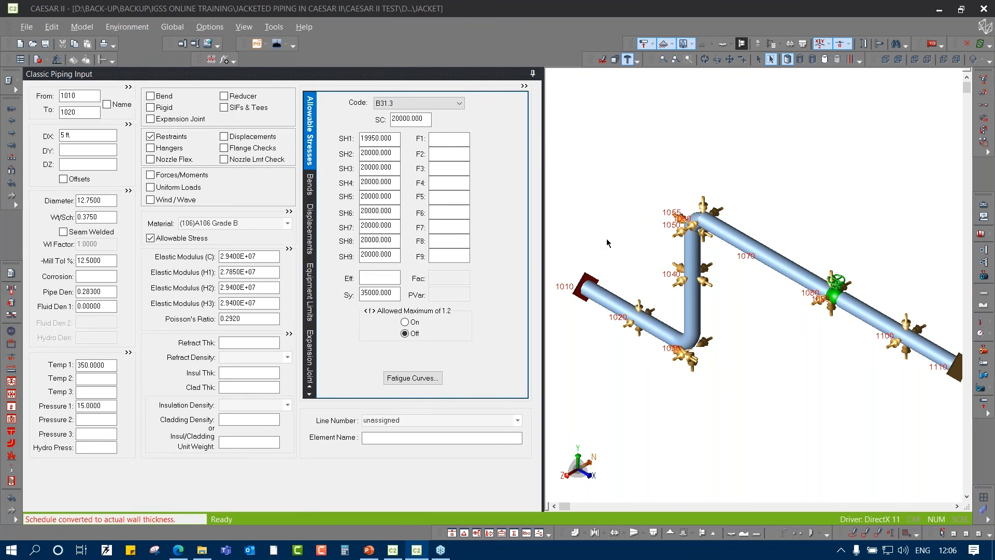
Go to the first element 10–20 and assign it the line number Core Pipe
click(596, 294)
middle_drag(829, 175, 798, 172)
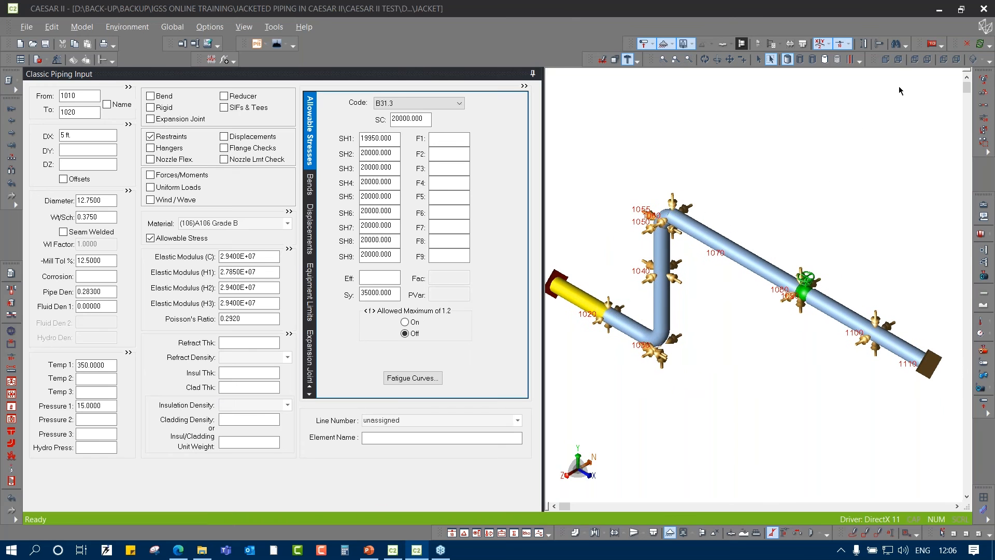
click(930, 44)
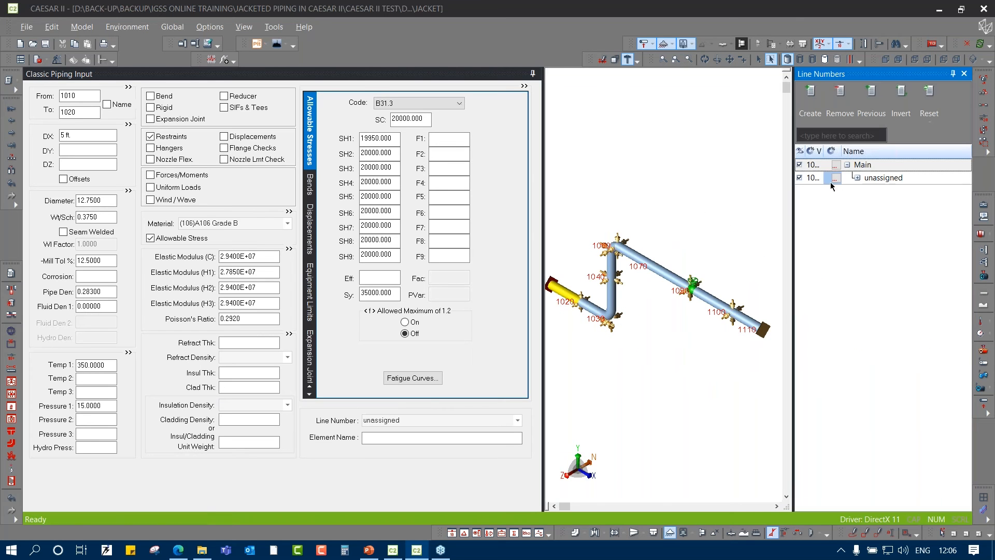
click(964, 73)
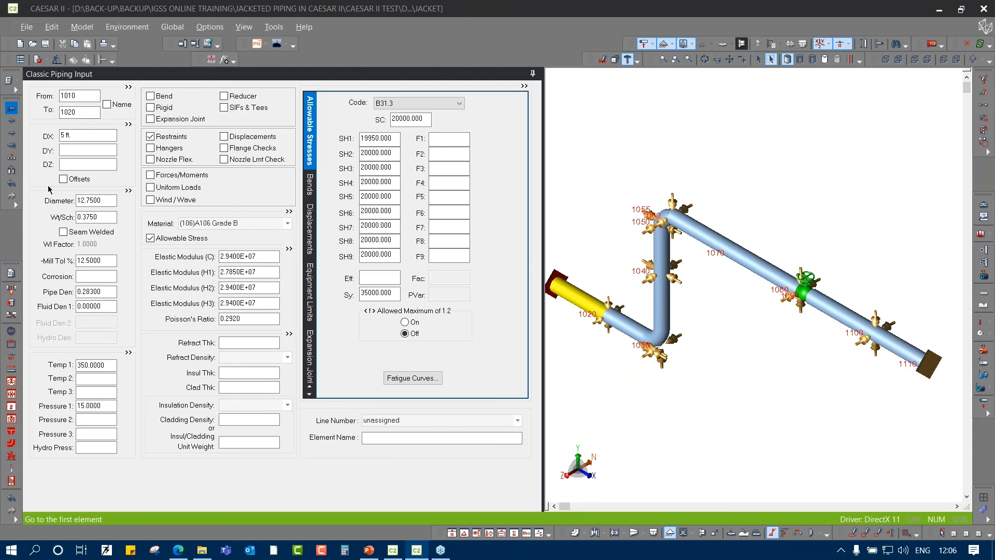
click(412, 421)
text(Core Pipe)
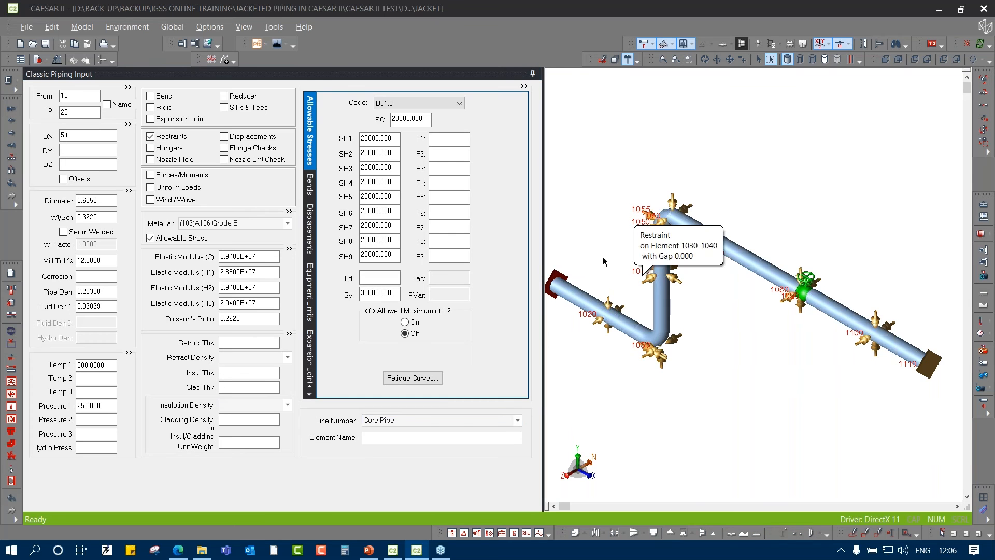
Select element 1010–1020 and assign it the line number Jacket Pipe
click(568, 303)
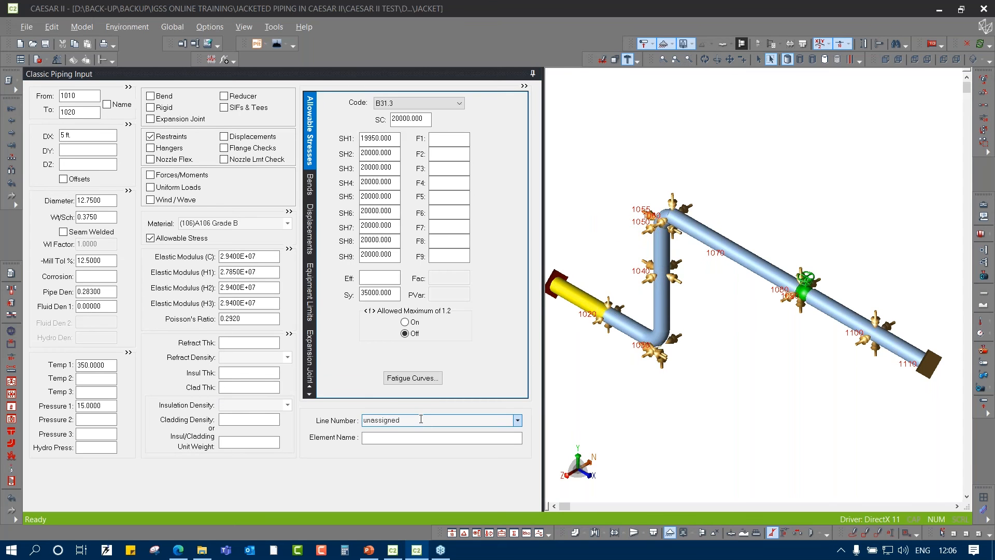
click(421, 419)
text(Jacket Pipe)
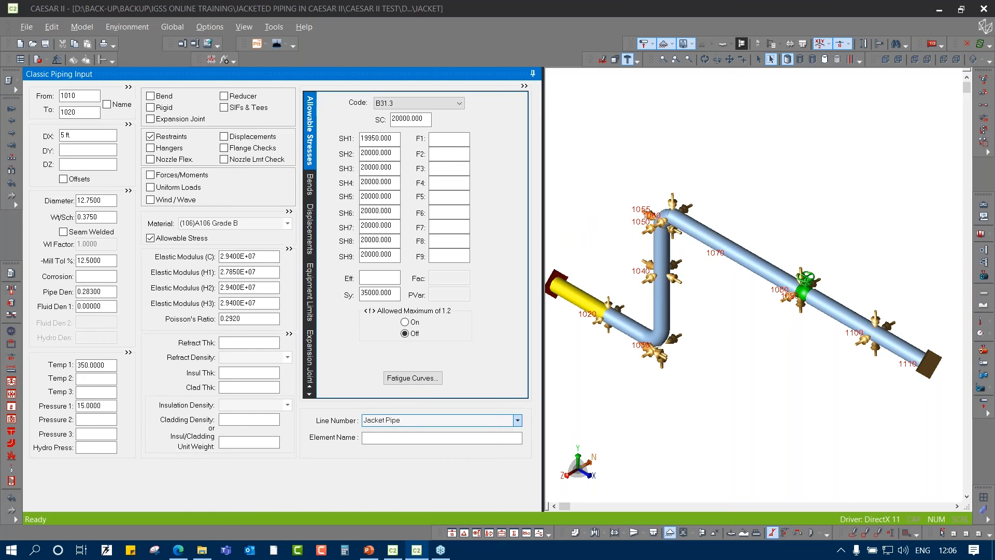
click(706, 358)
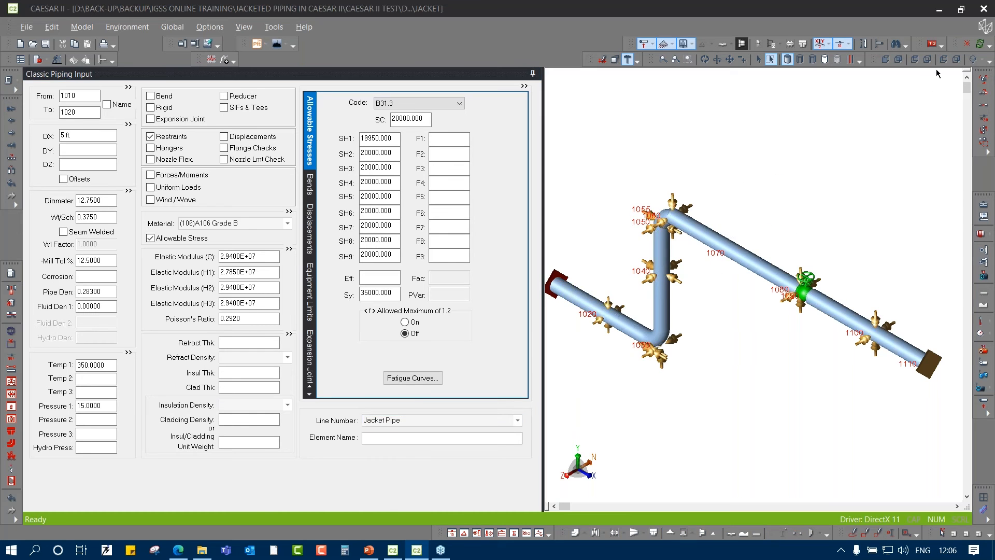
Open the line number list and colour the Core Pipe line bright pink and the Jacket Pipe line black
click(932, 45)
click(834, 179)
click(562, 234)
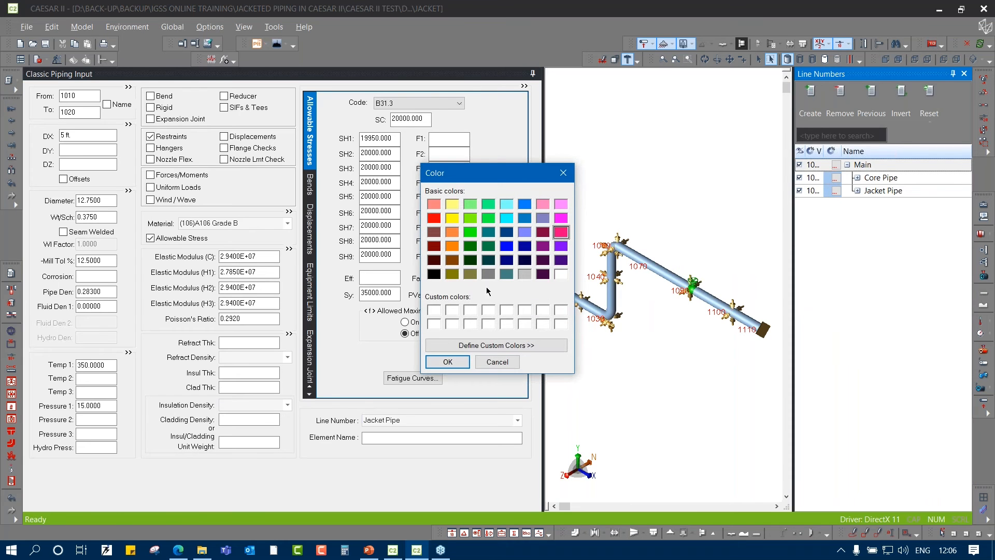
click(447, 363)
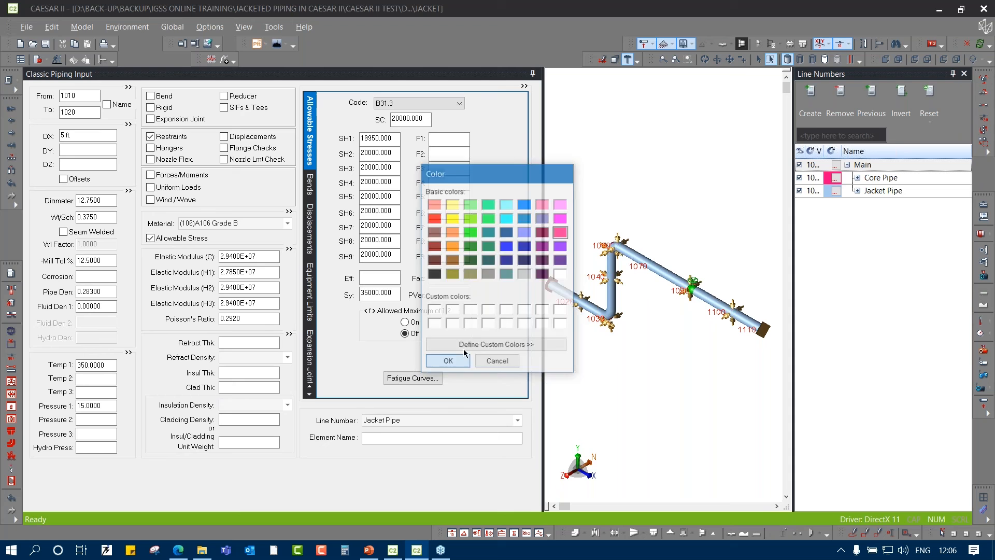
click(836, 191)
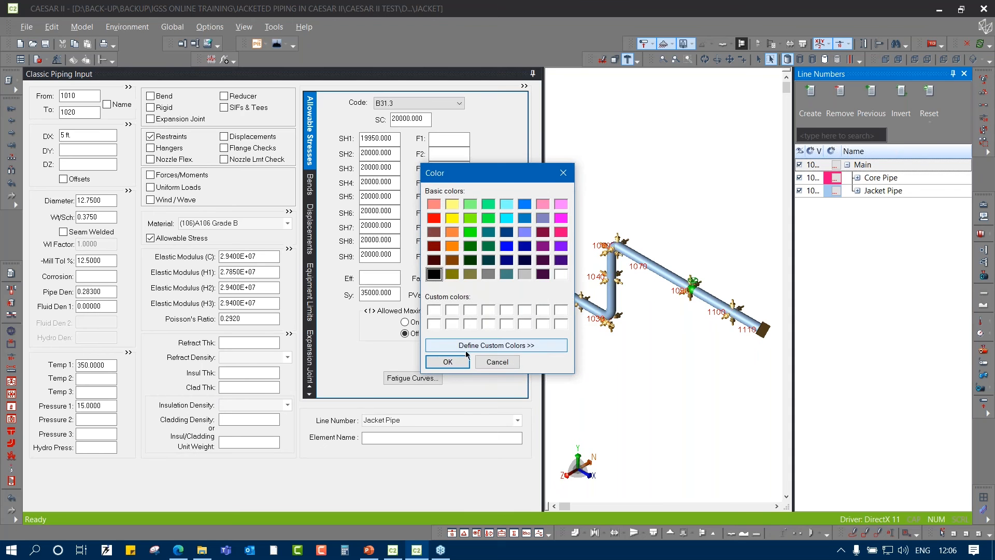
click(464, 366)
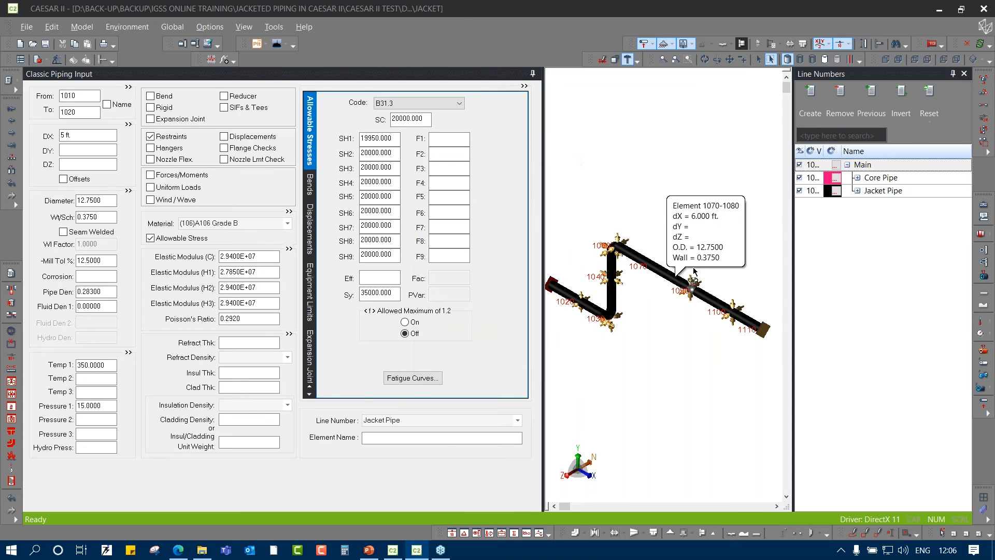
Set the Jacket Pipe line's opacity to 40% and close the line number list
click(814, 194)
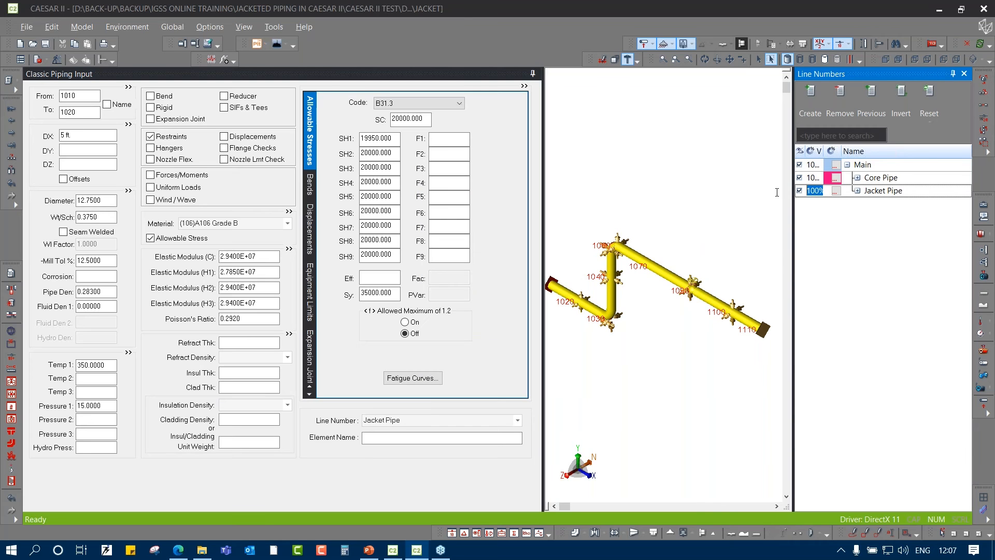
text(40)
key(Return)
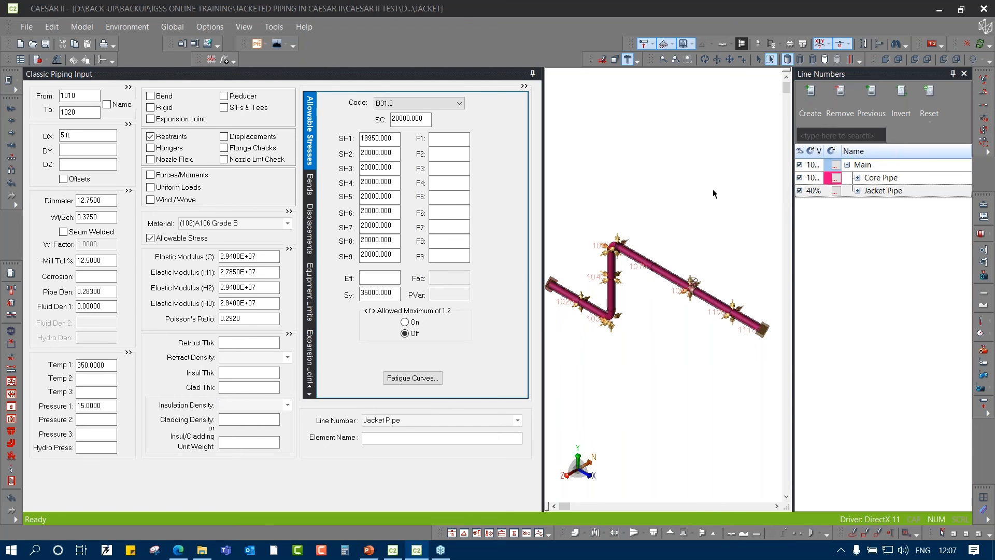
click(979, 46)
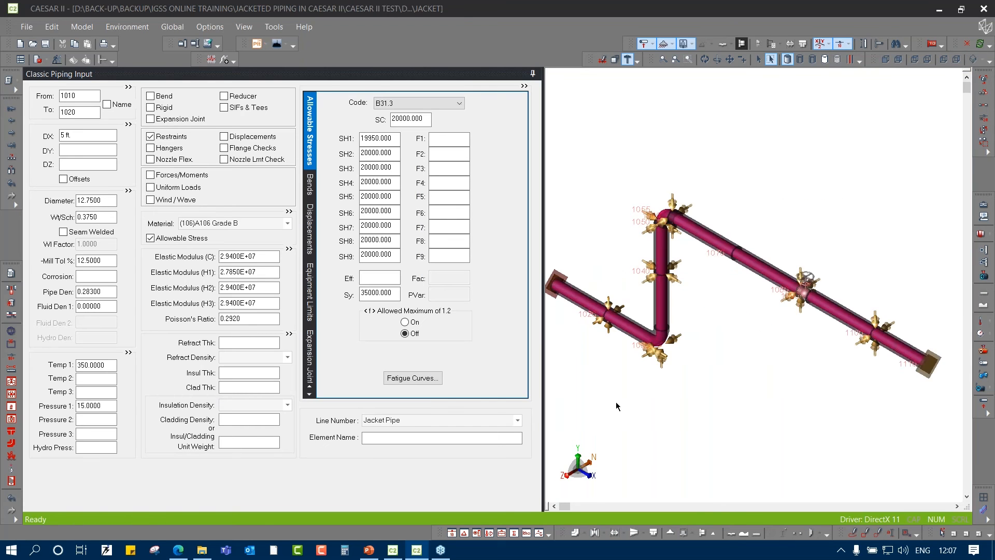
Examine the core-to-jacket restraints on element 10–20, checking their nodes, types and connecting nodes
scroll(595, 325, up, 5)
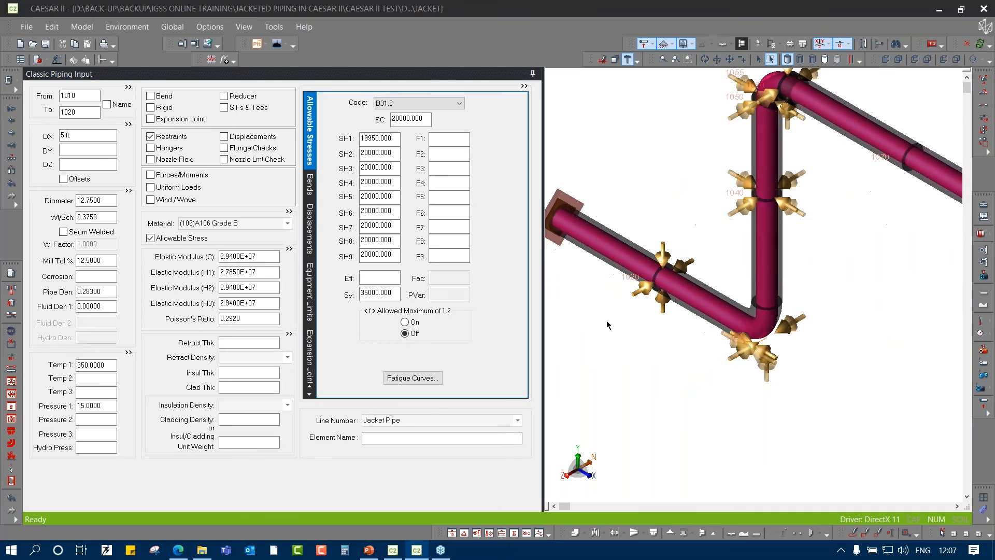
middle_drag(595, 325, 633, 316)
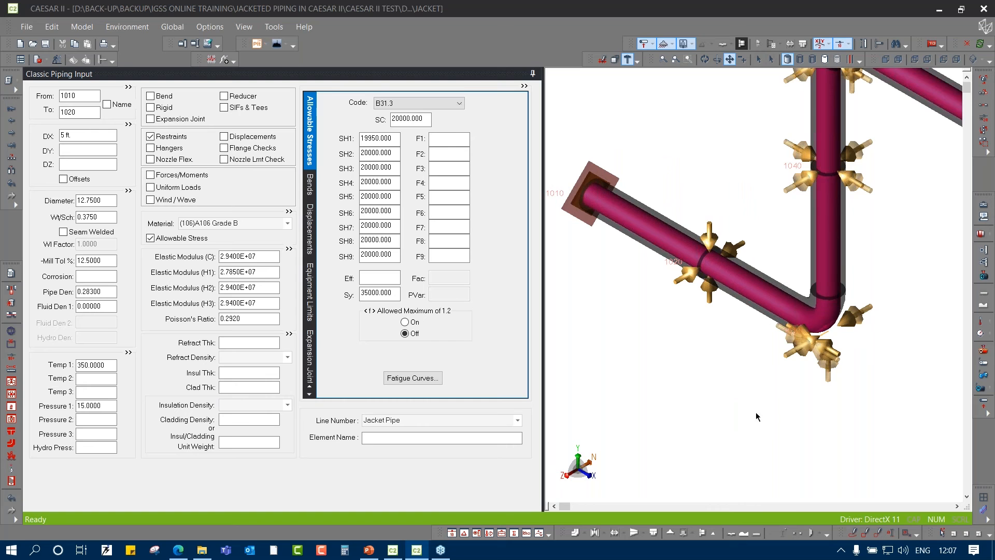
middle_drag(756, 417, 710, 408)
scroll(639, 283, up, 2)
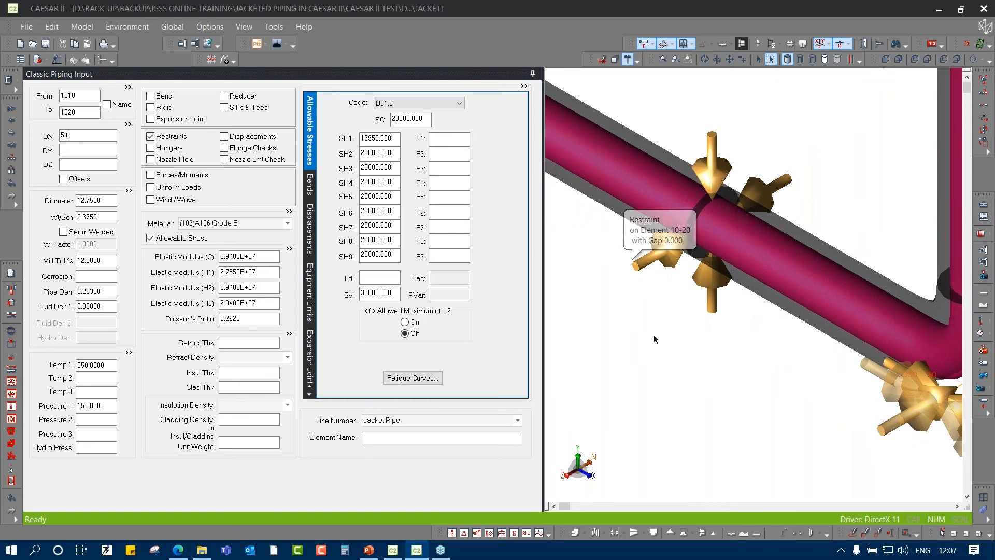
scroll(641, 283, up, 2)
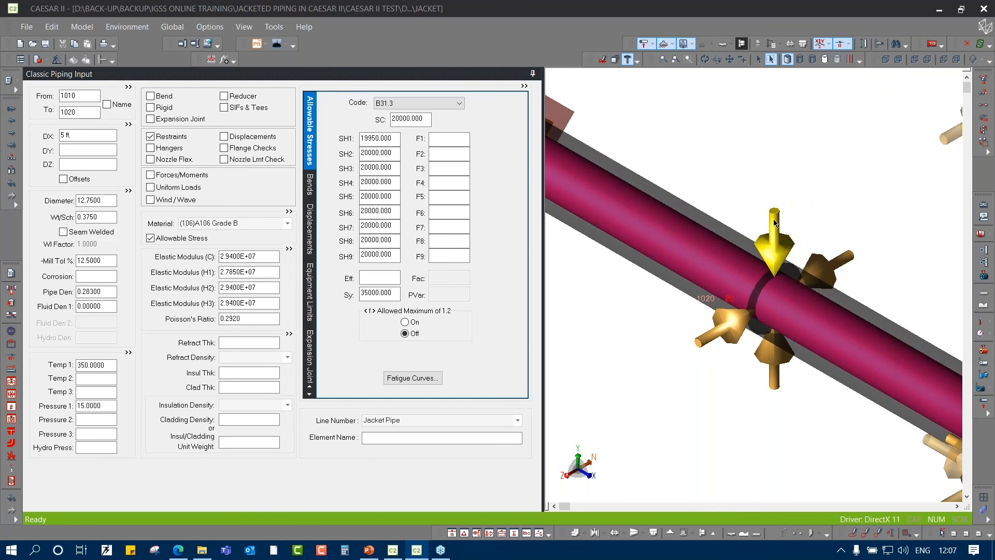
click(774, 243)
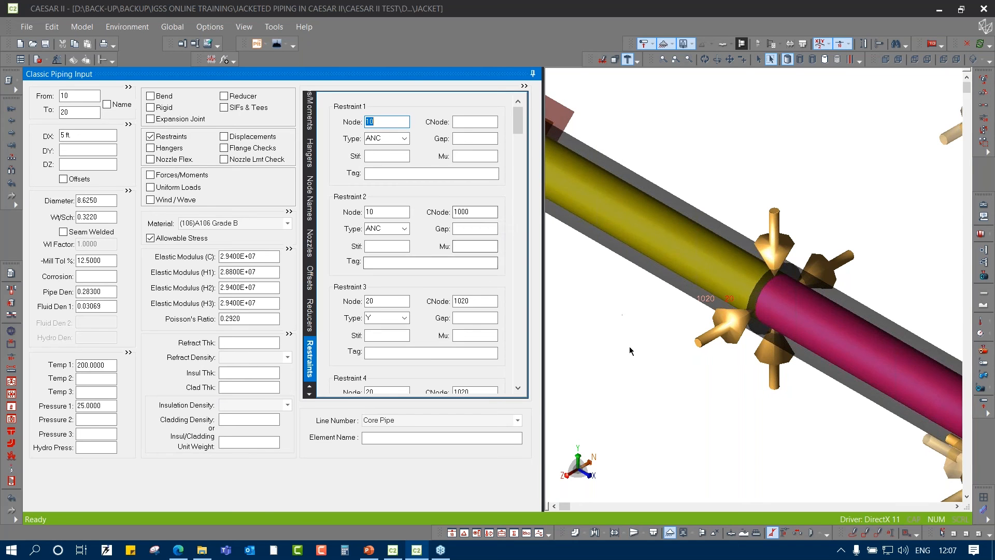
scroll(629, 347, down, 3)
scroll(614, 266, down, 1)
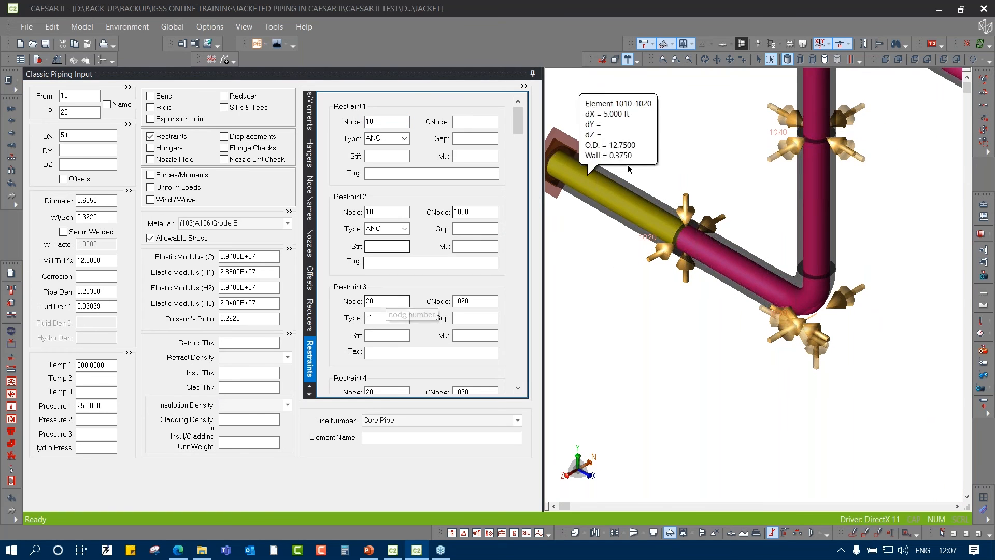
Go from element 1010–1020 to jacket element 1020–1030 and delete all of its duplicated restraints
click(636, 190)
click(634, 188)
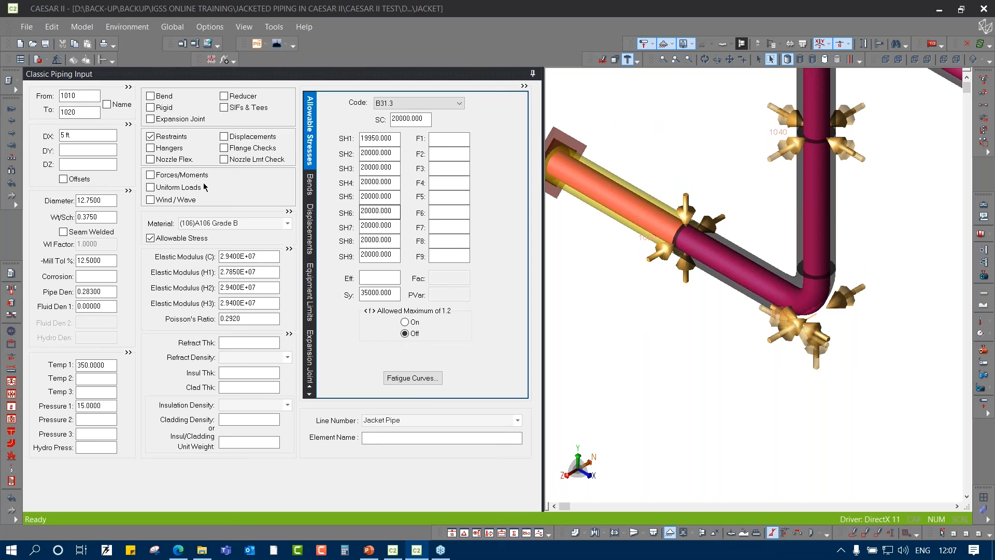
double_click(173, 138)
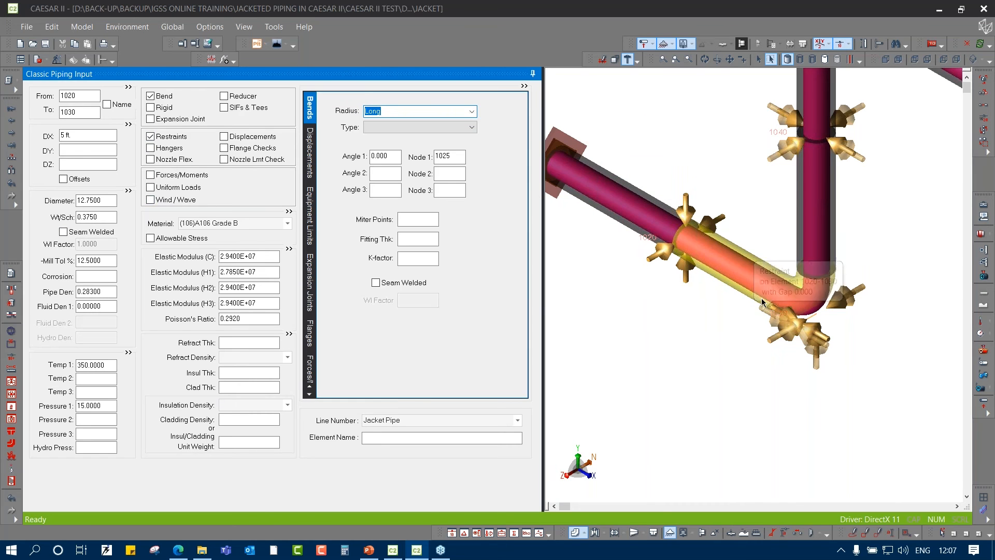
double_click(173, 137)
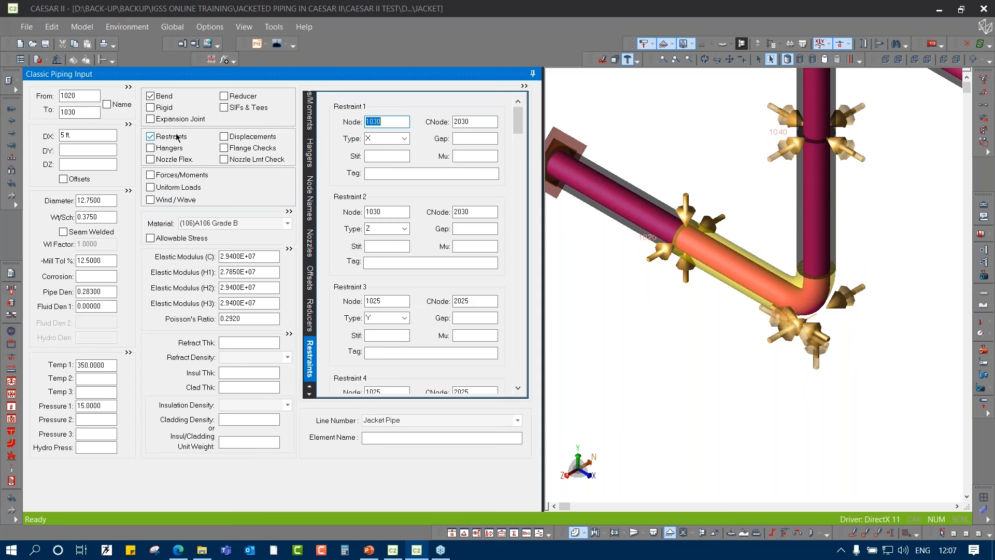
click(177, 142)
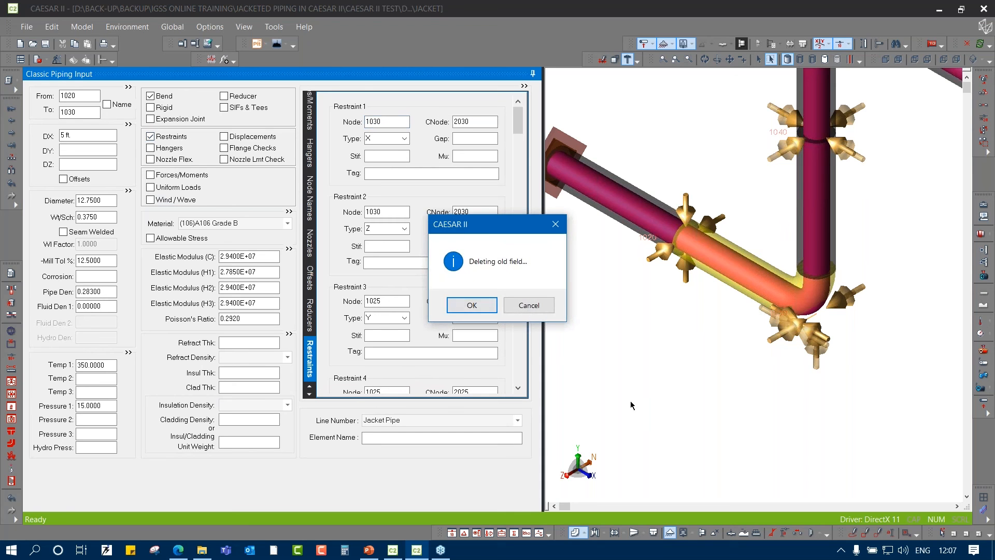
click(472, 304)
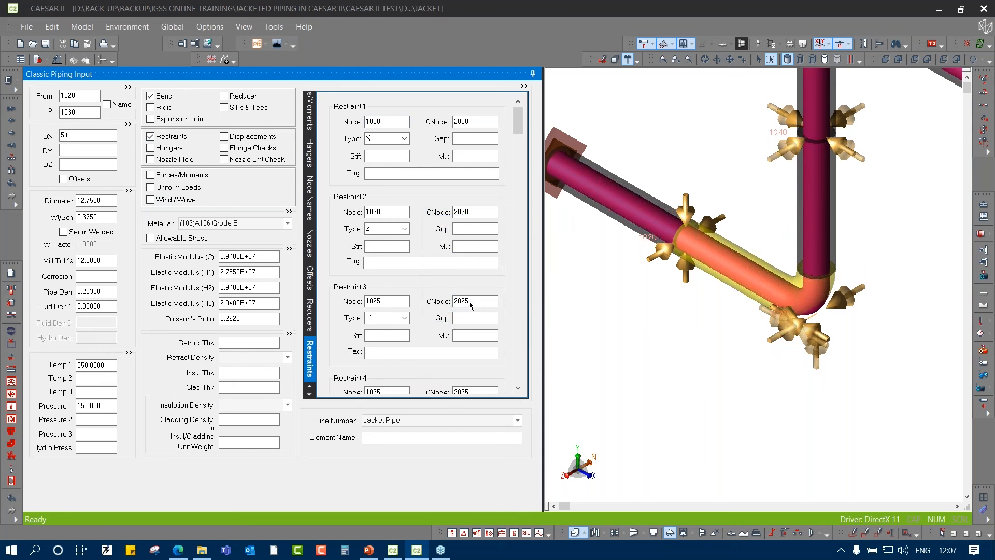
Add a +Y restraint at node 1025 on element 1020–1030 without a connecting node
click(166, 138)
key(Tab)
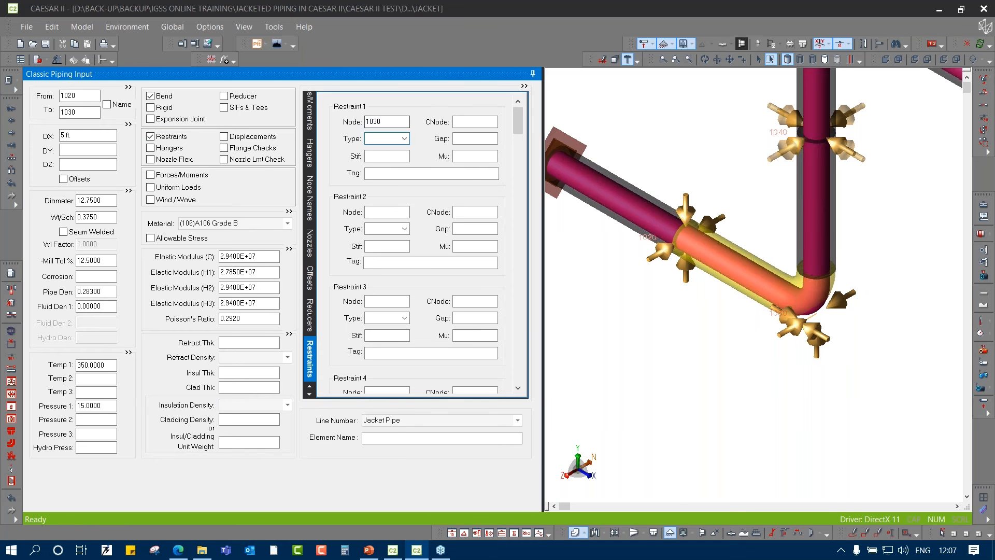
double_click(385, 122)
key(Tab)
text(+Y)
key(Tab)
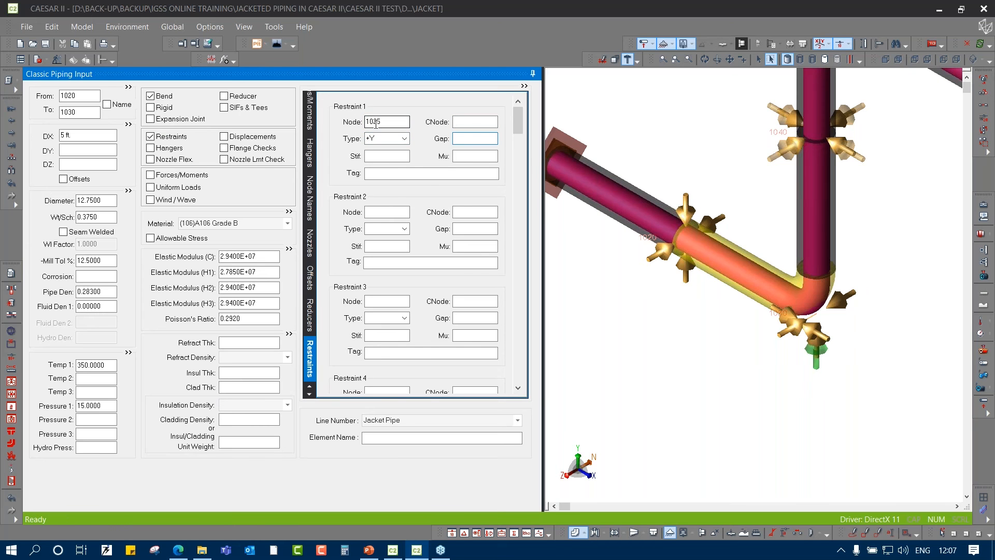
Set the bend radius of jacket element 1020–1030 to Short
click(165, 99)
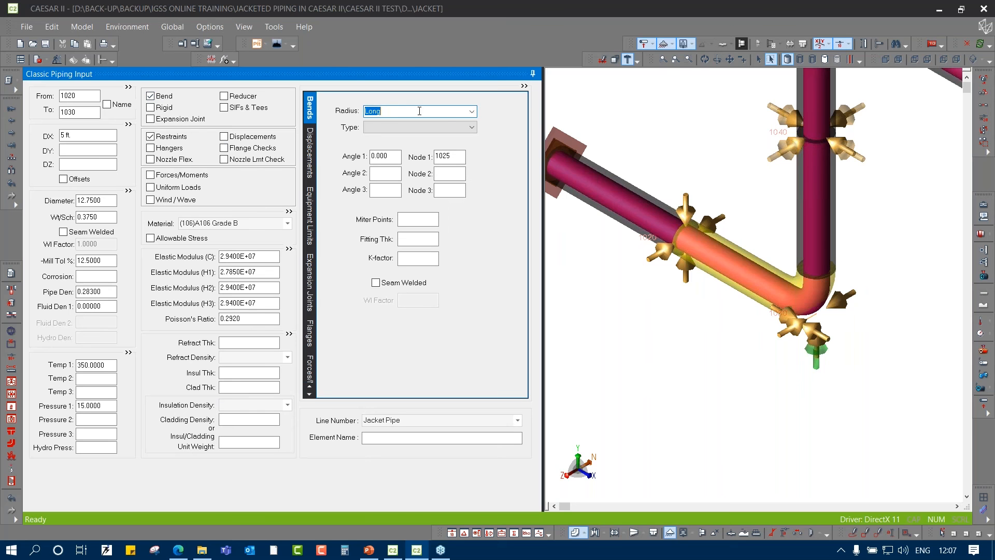
scroll(785, 268, up, 3)
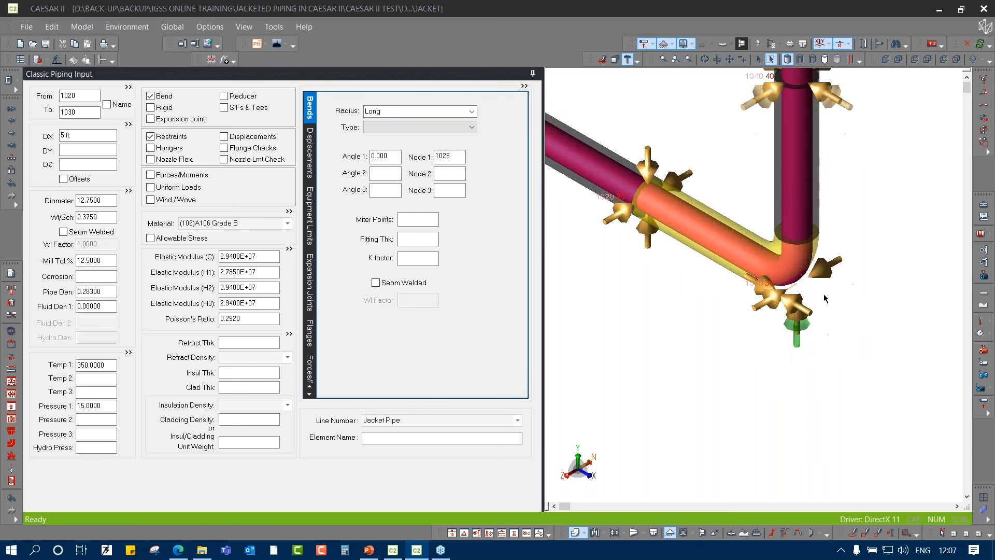
scroll(785, 269, up, 2)
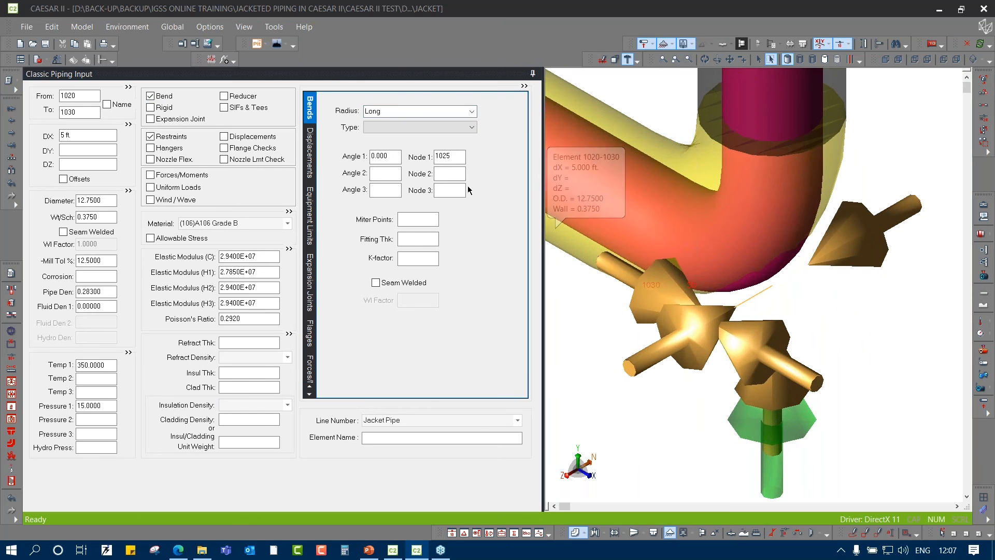
click(472, 111)
click(387, 131)
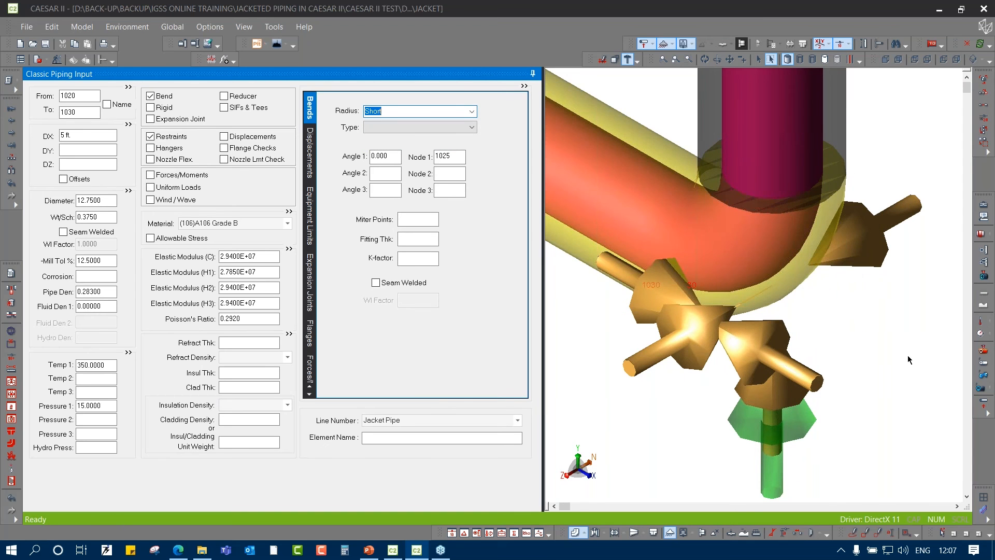
Go to jacket element 1030–1040 and delete its X and Z restraints at node 1040
middle_drag(908, 357, 898, 380)
scroll(898, 382, down, 6)
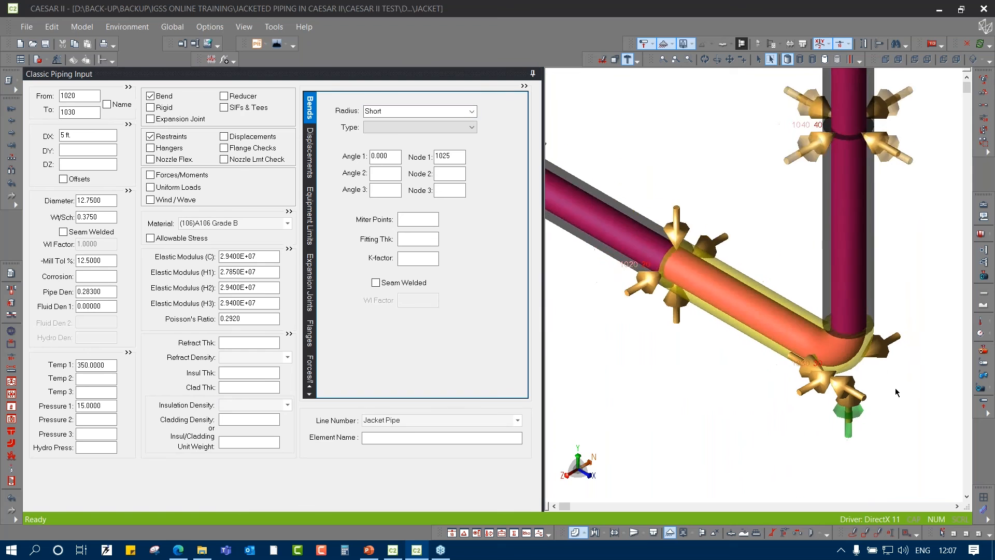
middle_drag(753, 215, 621, 283)
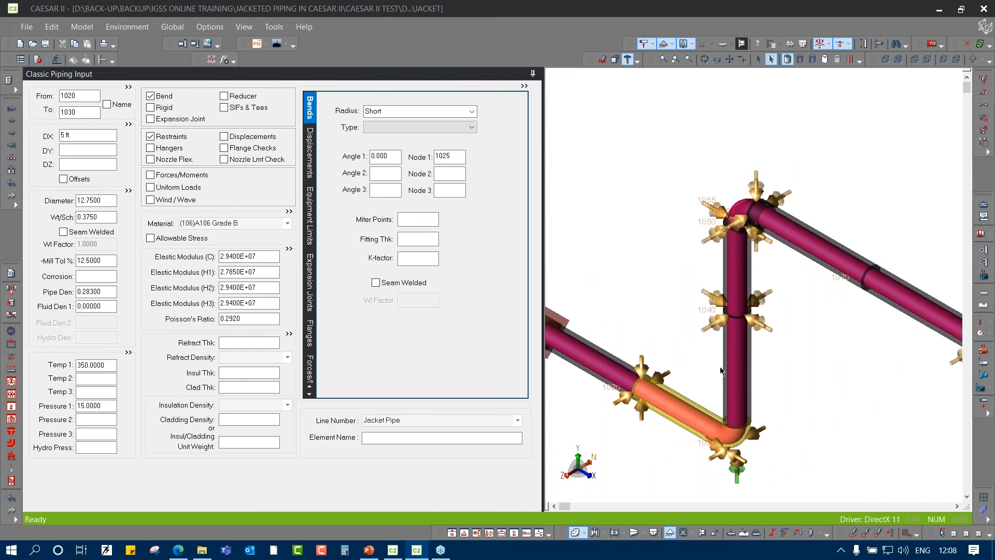
click(11, 132)
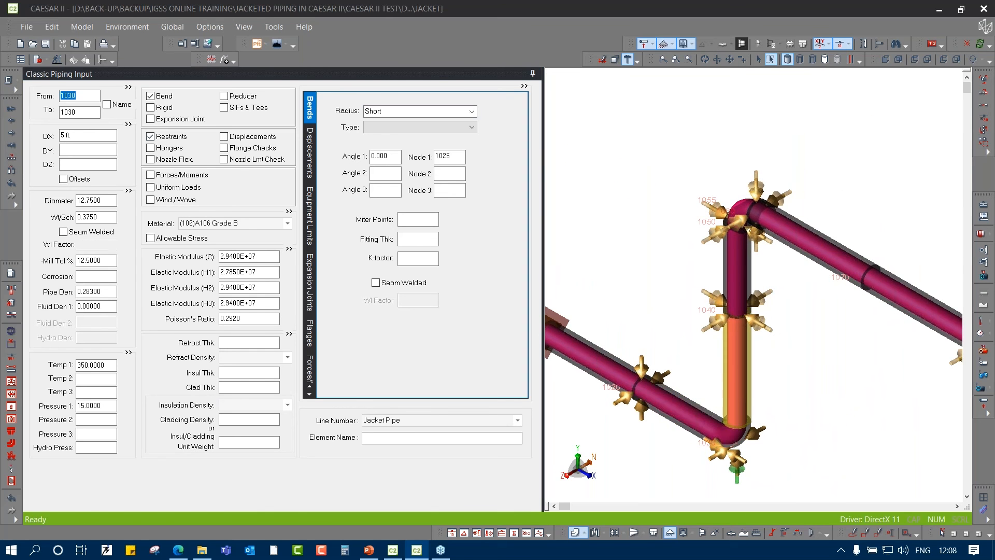
click(181, 137)
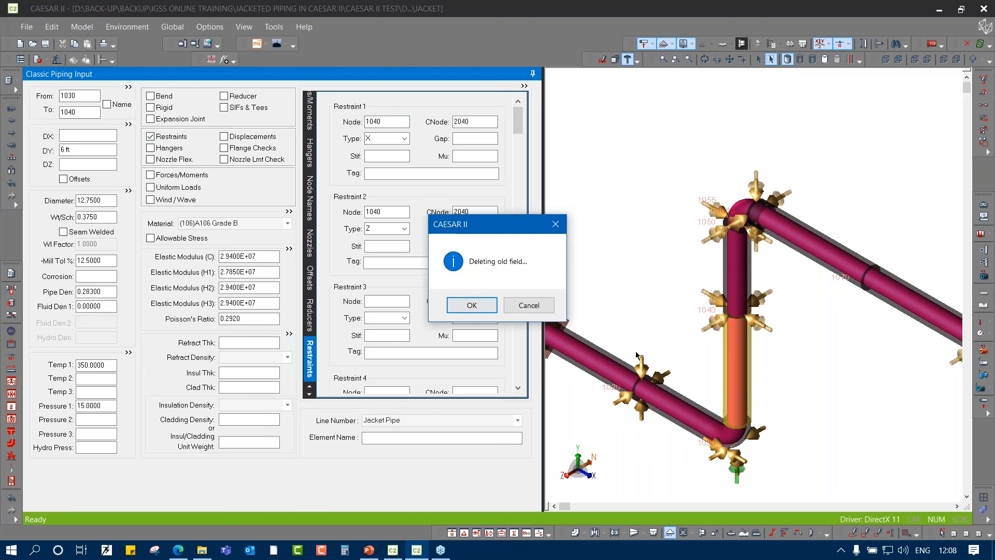
click(485, 311)
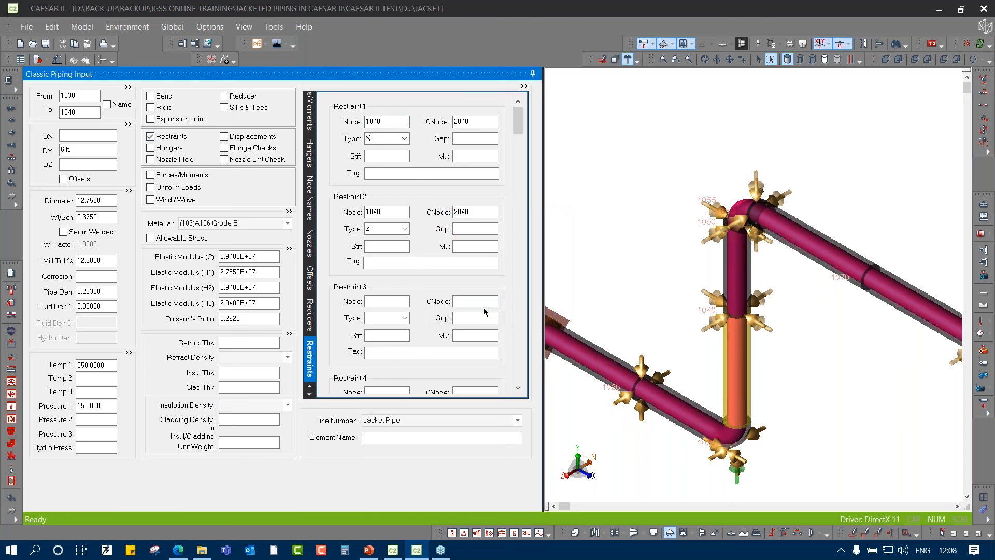
Go to jacket element 1040–1050 and delete its X and Z restraints at node 1050
click(11, 134)
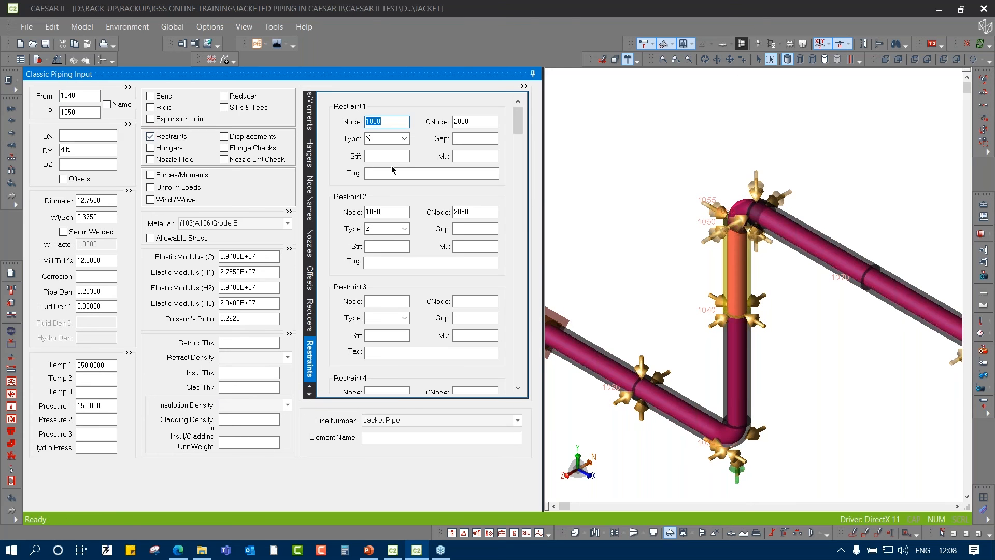
click(171, 138)
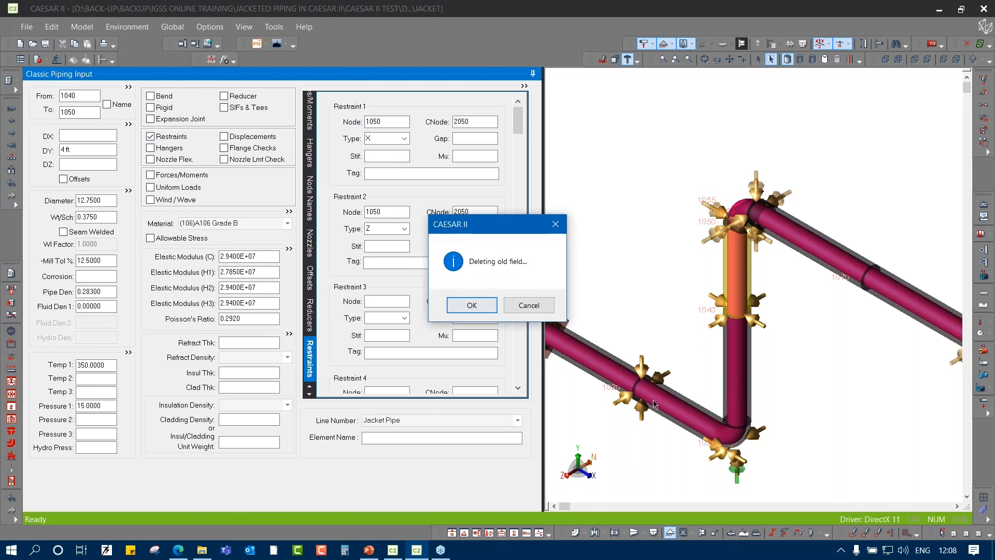
click(478, 307)
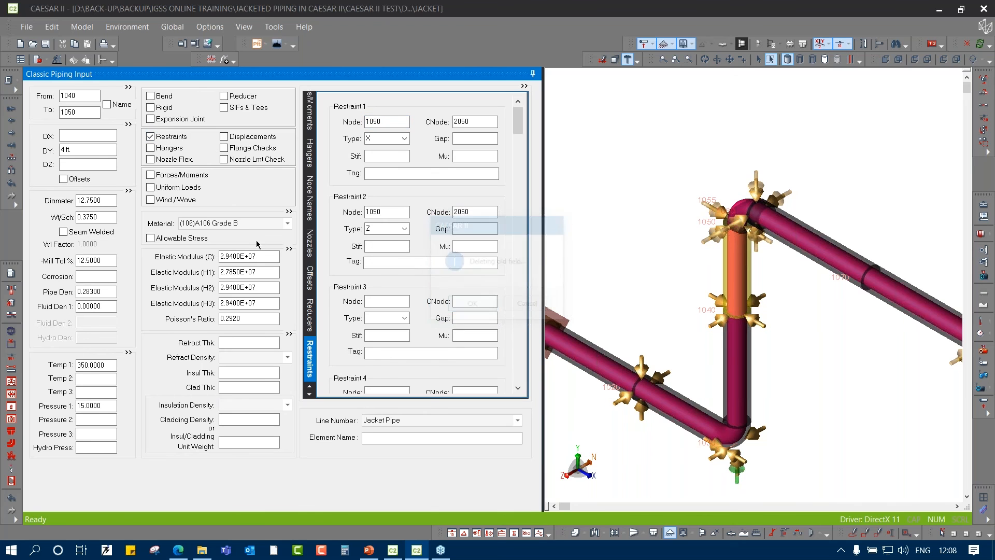
Go to jacket element 1055–1060 and delete its Z and Y restraints at node 1060
click(11, 134)
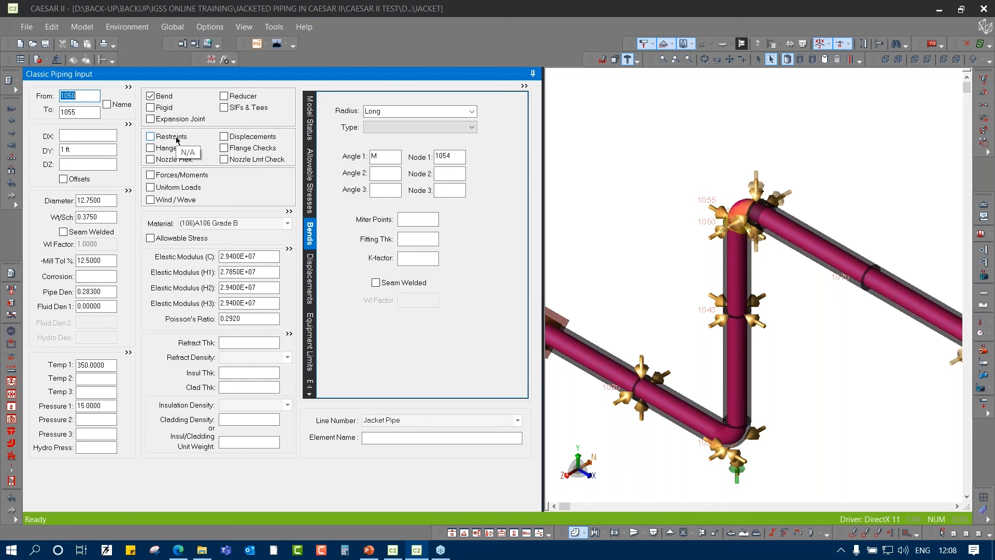
click(13, 133)
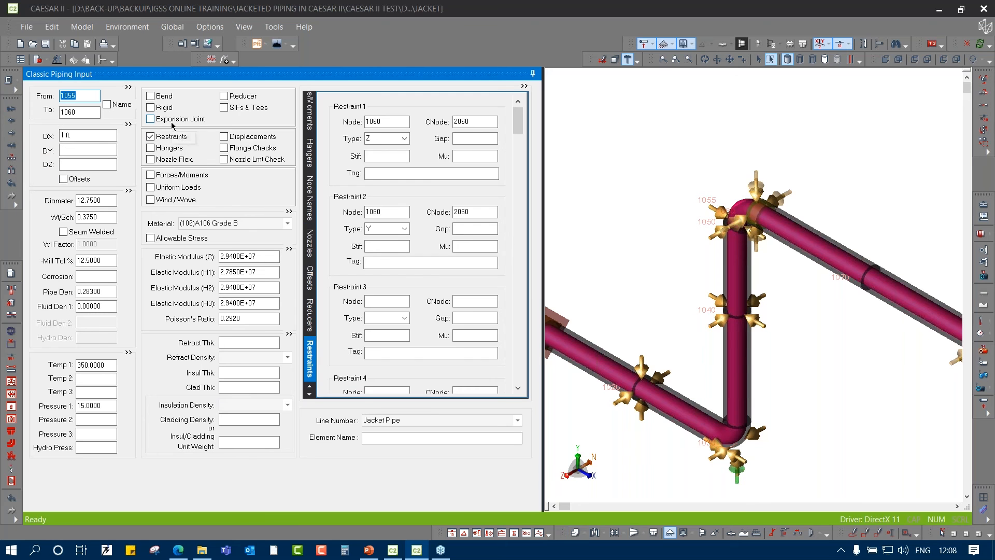
click(172, 138)
click(172, 137)
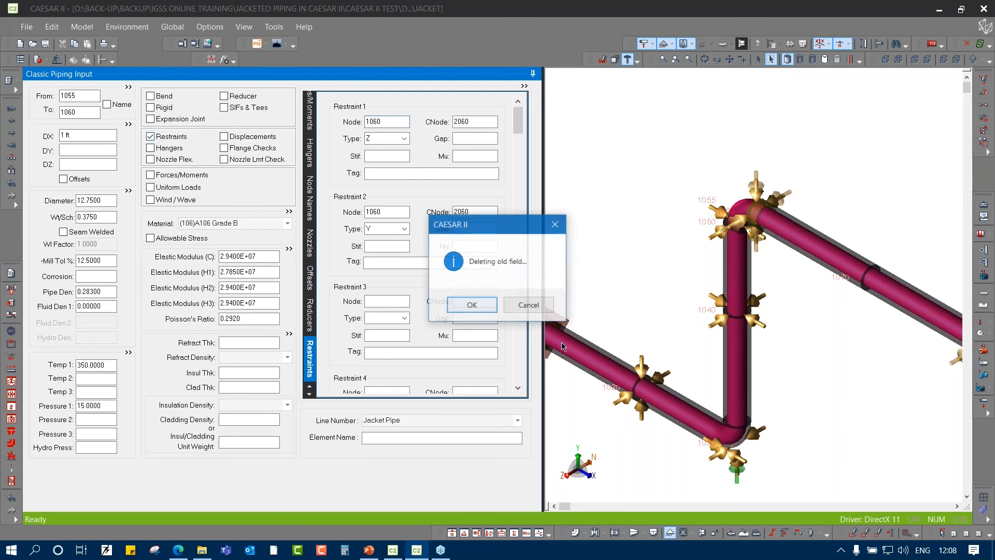
click(478, 304)
Return to jacket element 1050–1055 and set its bend radius to Short
click(11, 120)
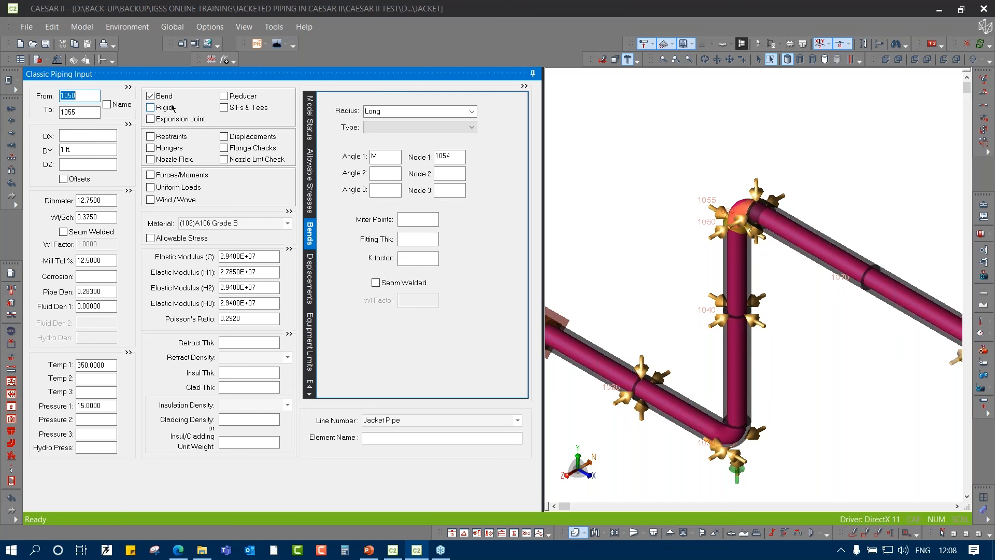
click(471, 111)
click(411, 123)
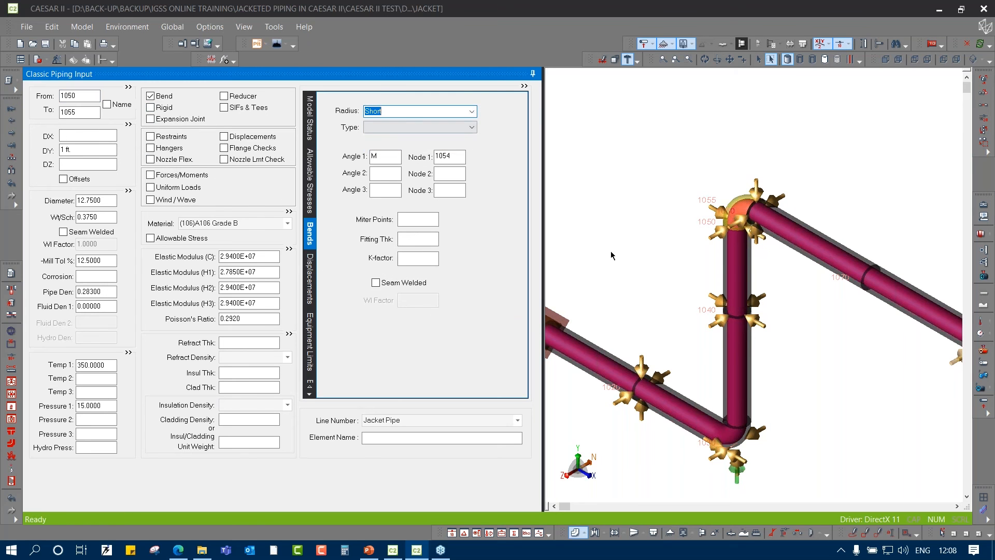
Go to jacket element 1060–1070 and add a hanger at node 1070, keeping the ANVIL hanger table
middle_drag(849, 364, 718, 359)
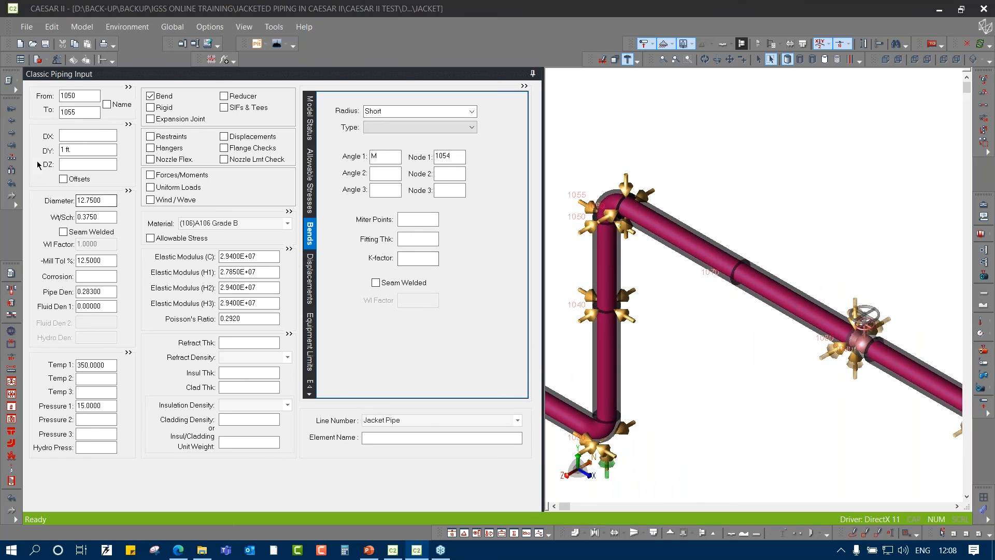
click(12, 136)
click(11, 136)
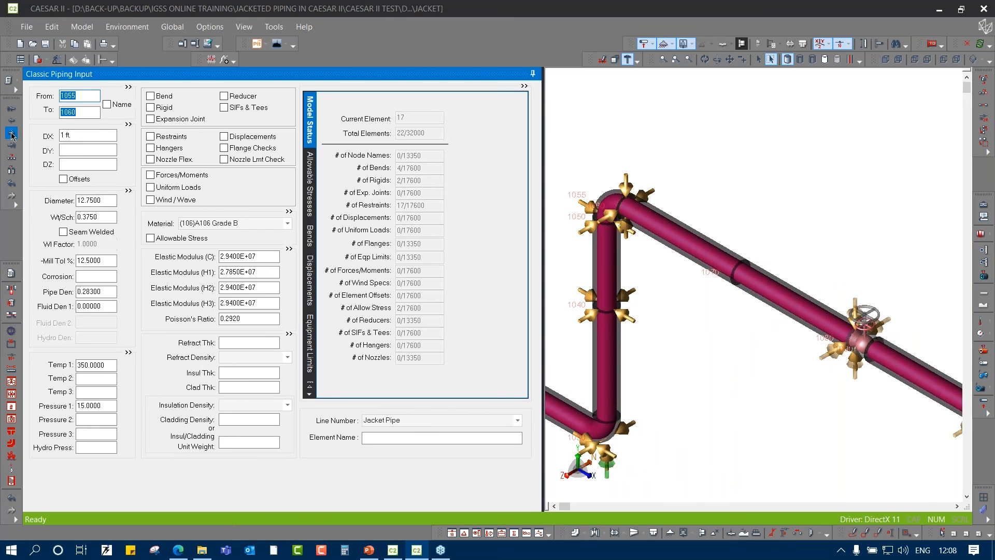
click(170, 149)
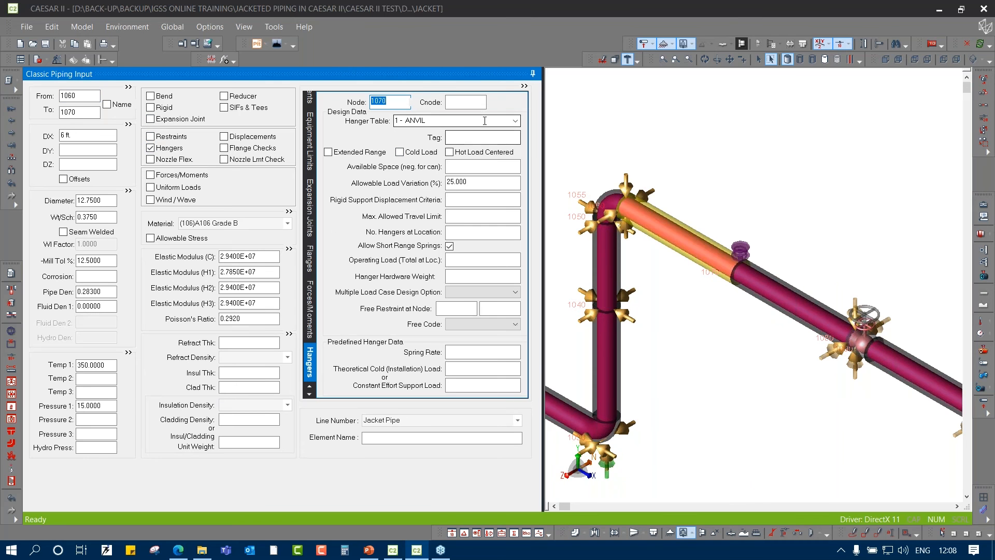
click(767, 379)
scroll(741, 353, down, 2)
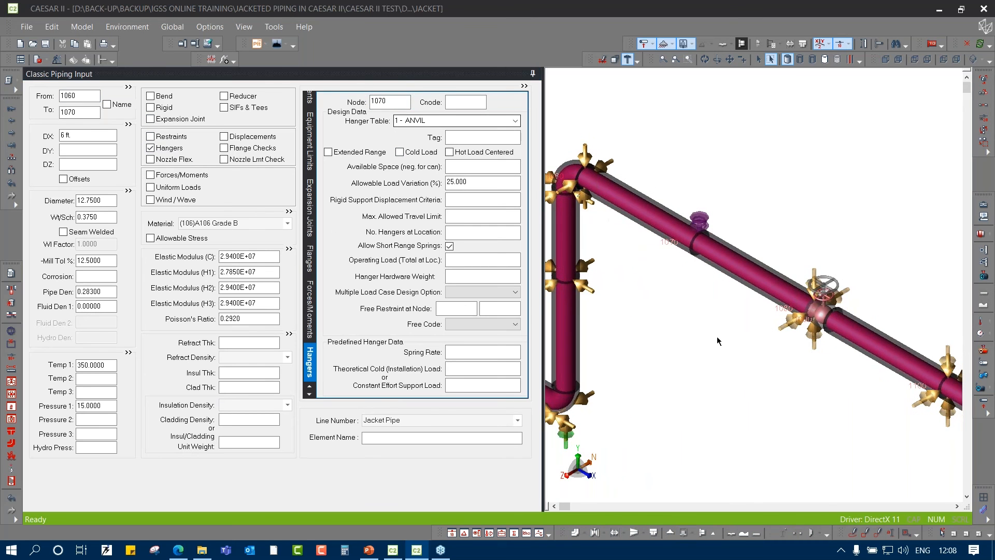
scroll(717, 337, down, 1)
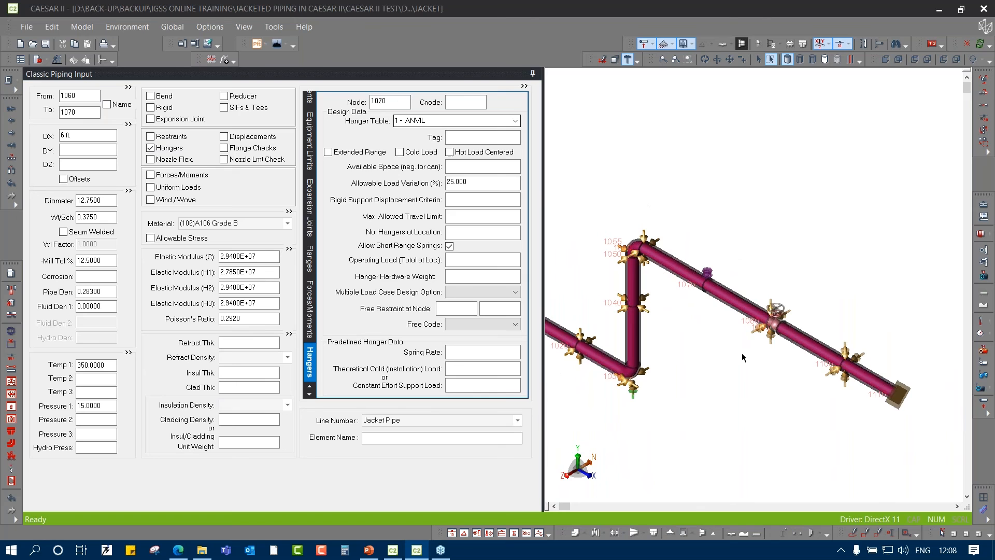
Go to jacket element 1070–1080 and delete its Y and Z restraints at node 1080
click(11, 133)
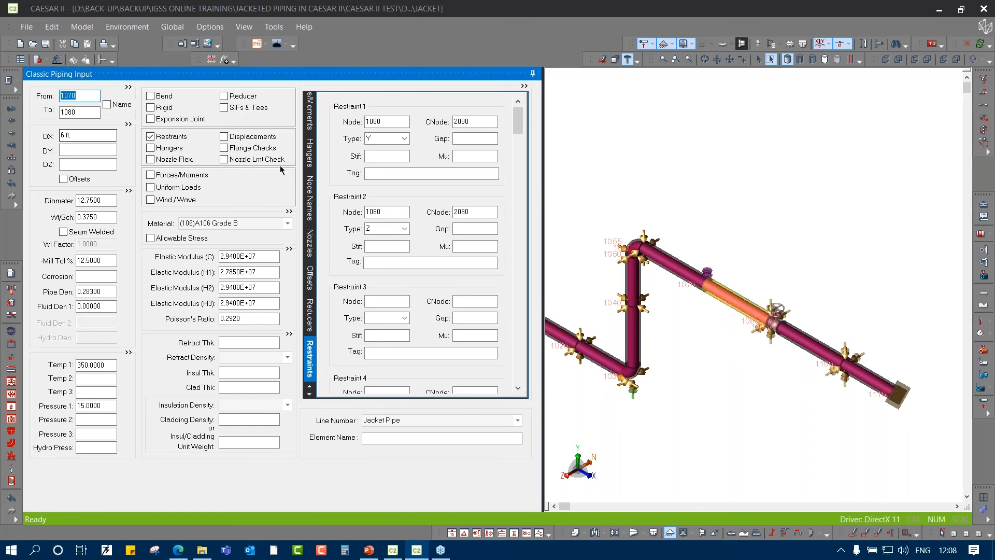
click(151, 136)
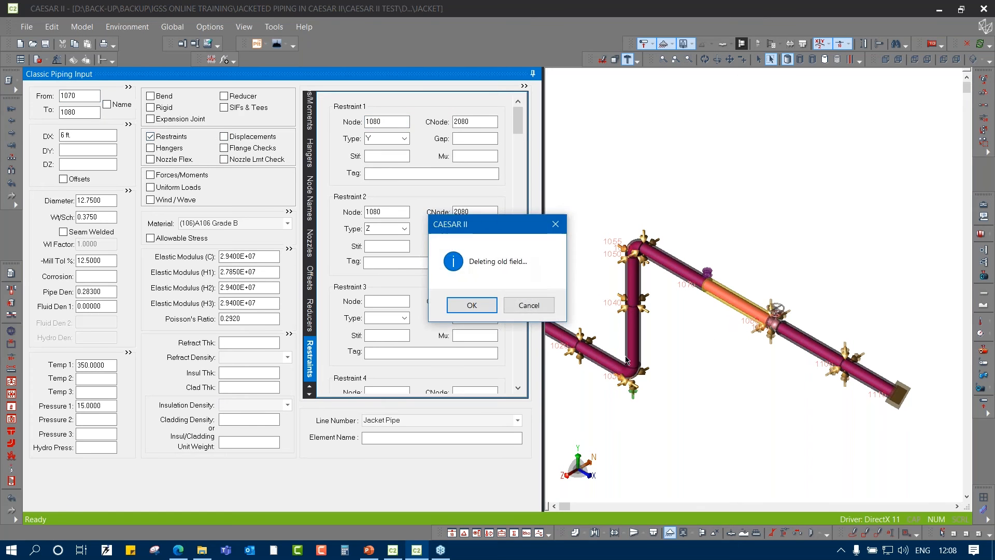
click(482, 312)
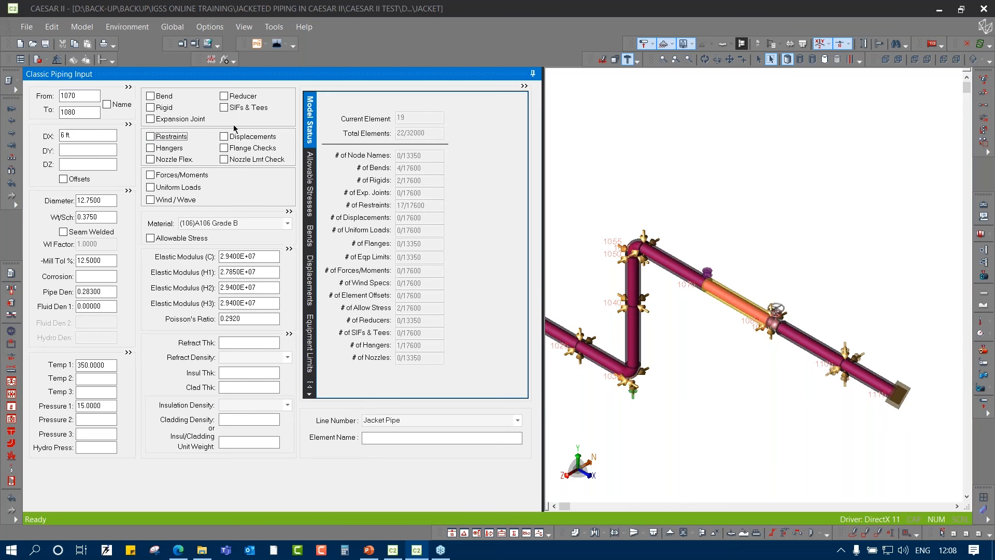
Add an anchor (ANC) restraint at node 1080 on element 1070–1080 with connecting node 80
click(174, 139)
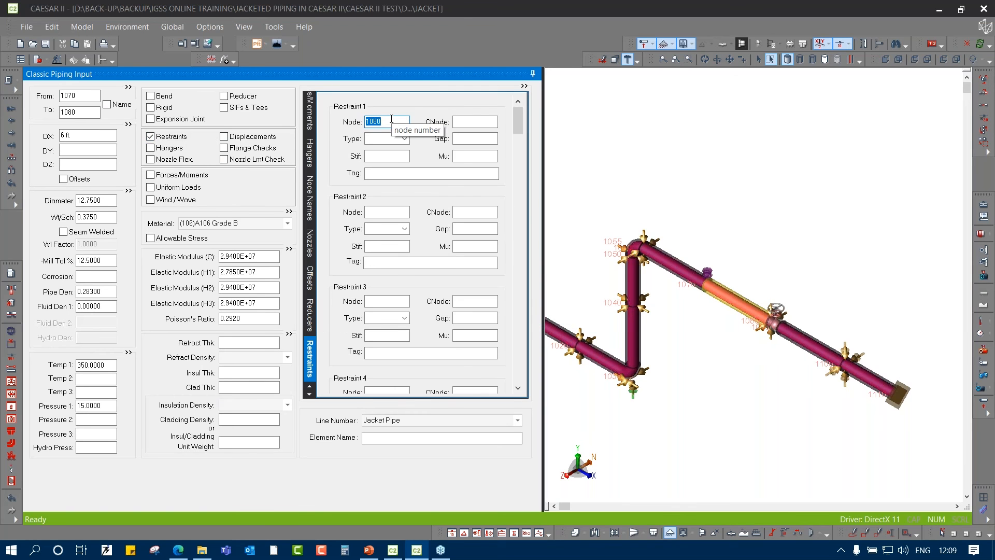
text(A)
key(Tab)
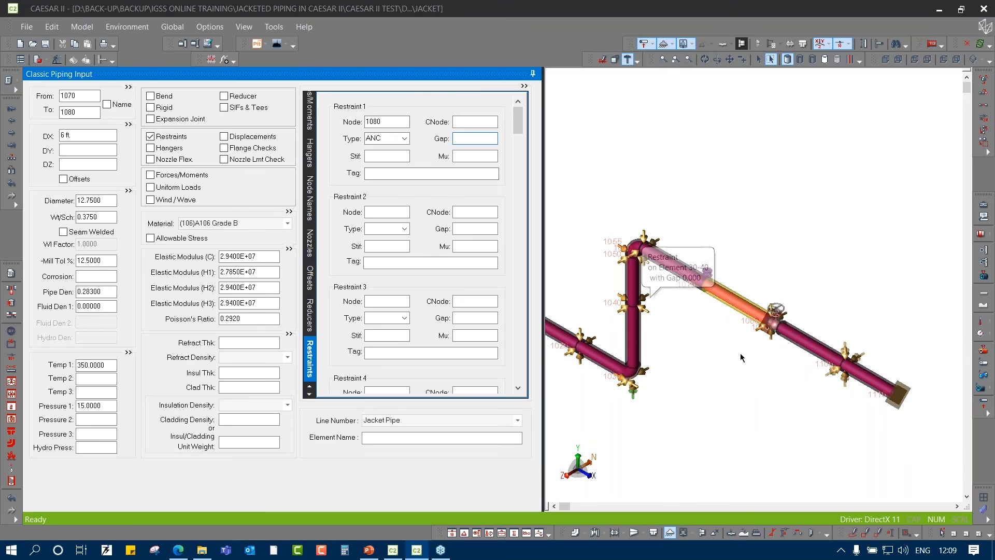
middle_drag(758, 342, 716, 350)
scroll(734, 336, up, 8)
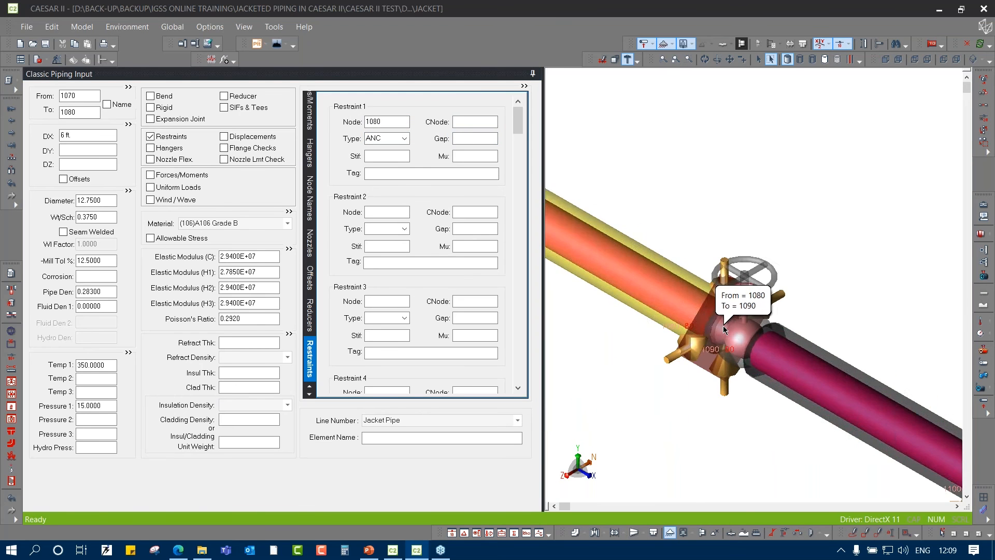
click(463, 123)
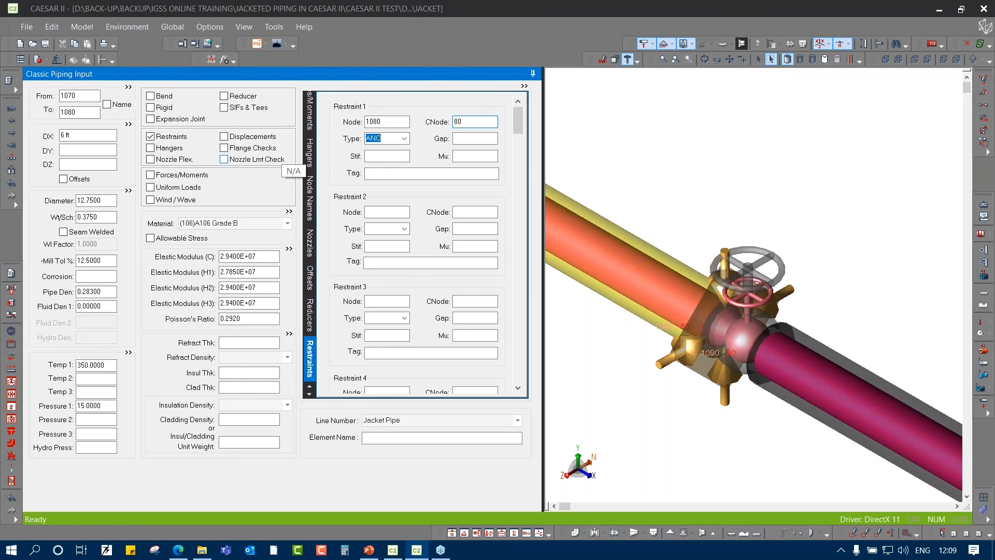
Select jacket element 1090–1100 and delete its Y and Z restraints at node 1100
click(824, 366)
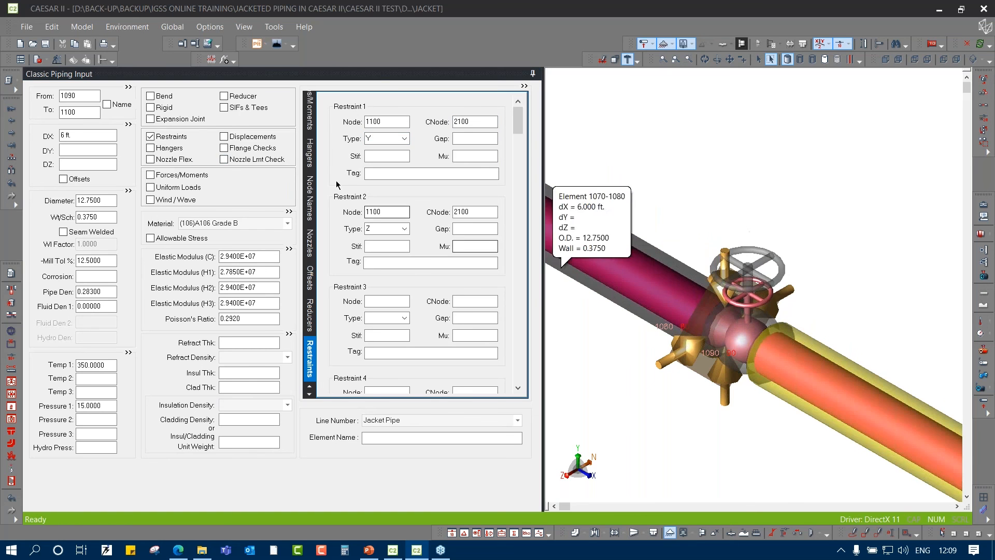
double_click(178, 138)
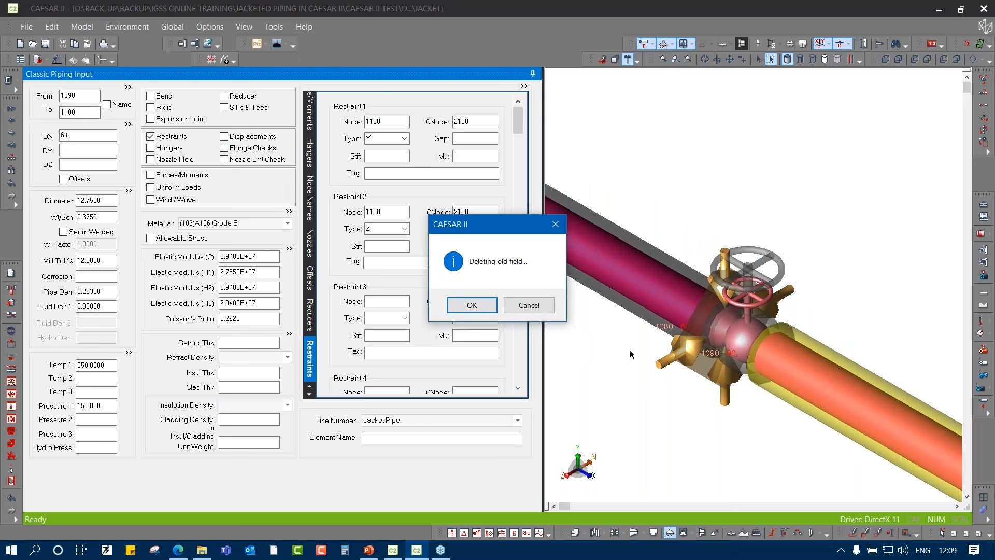
click(529, 306)
click(472, 303)
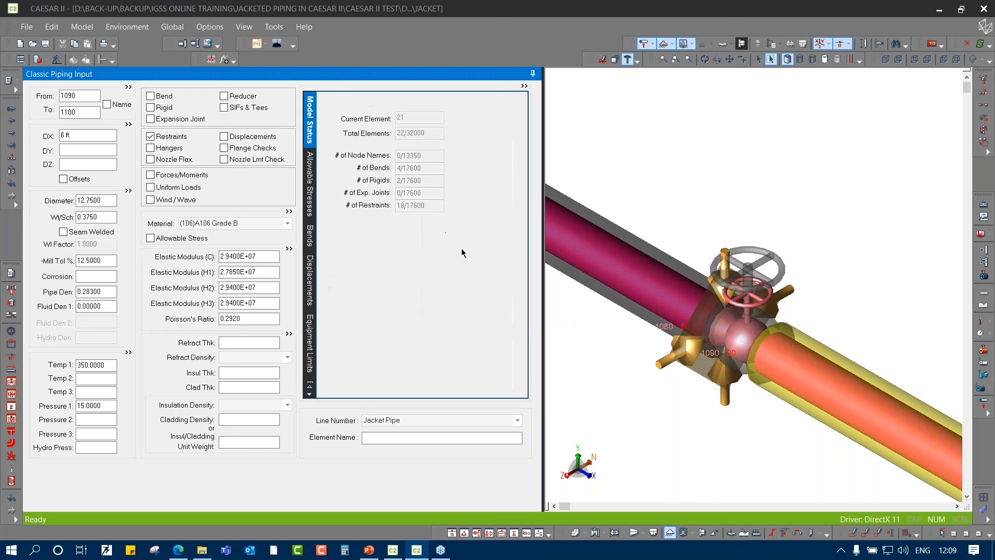
Add an anchor (ANC) restraint at node 1090 on element 1090–1100 with connecting node 90
click(168, 139)
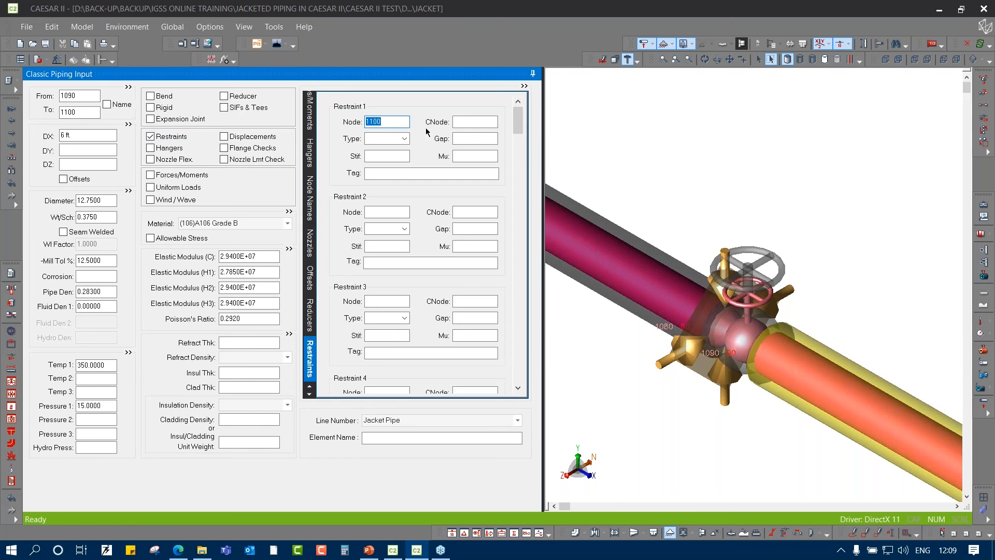
text(1090)
key(Tab)
key(Tab)
key(a)
key(Tab)
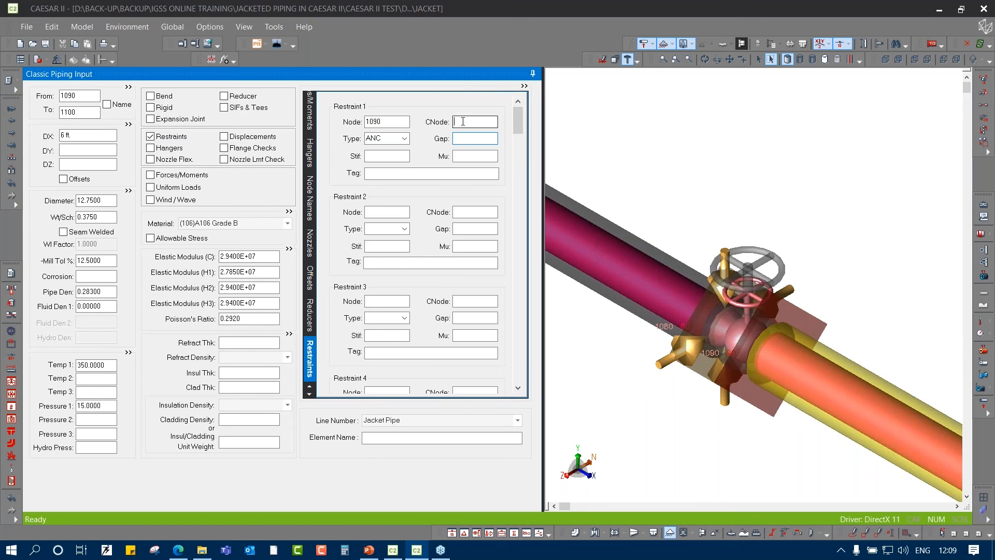
key(Tab)
Select jacket element 1100–1110 and remove the connecting node from its anchor at node 1110
middle_drag(853, 228, 756, 130)
scroll(754, 129, down, 8)
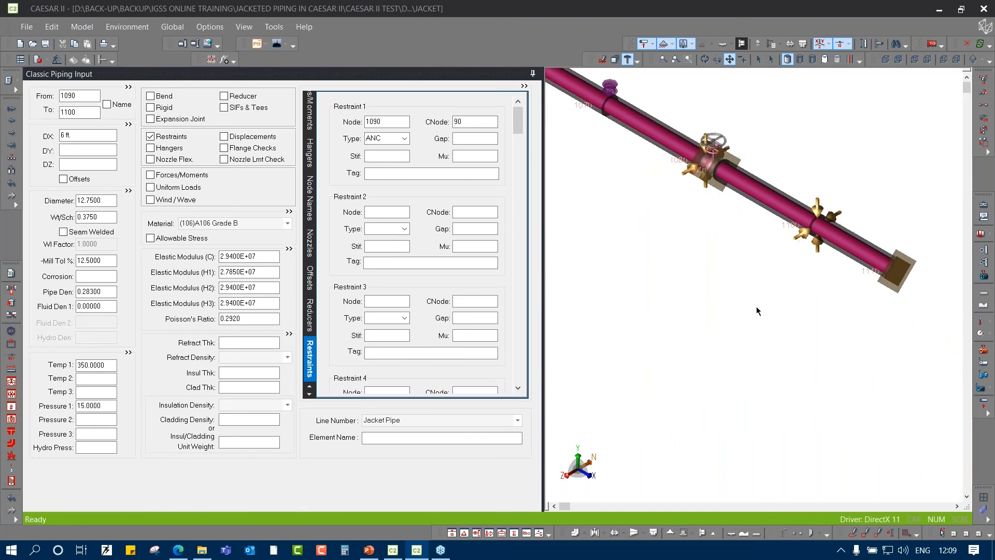
middle_drag(757, 306, 723, 320)
click(838, 260)
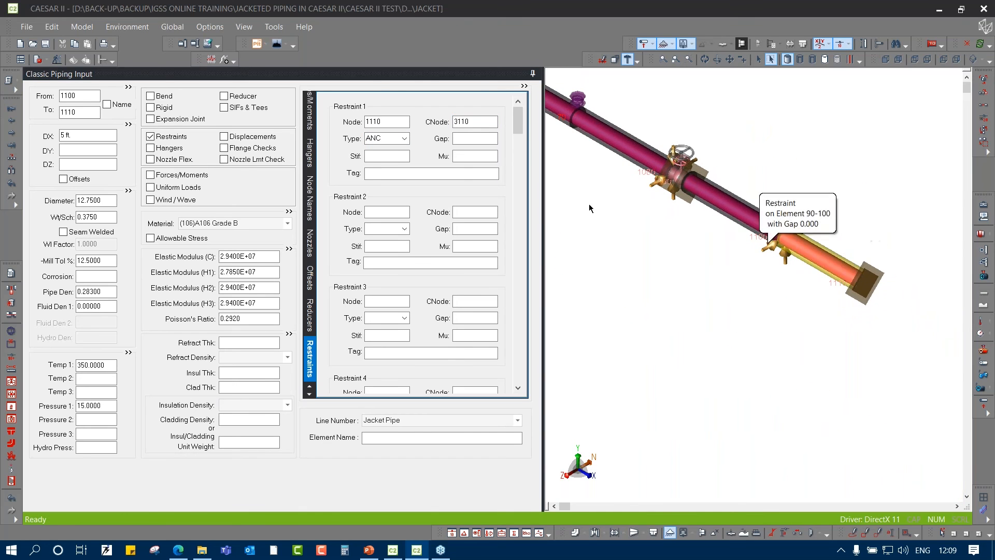
drag(483, 123, 388, 120)
key(Delete)
key(Tab)
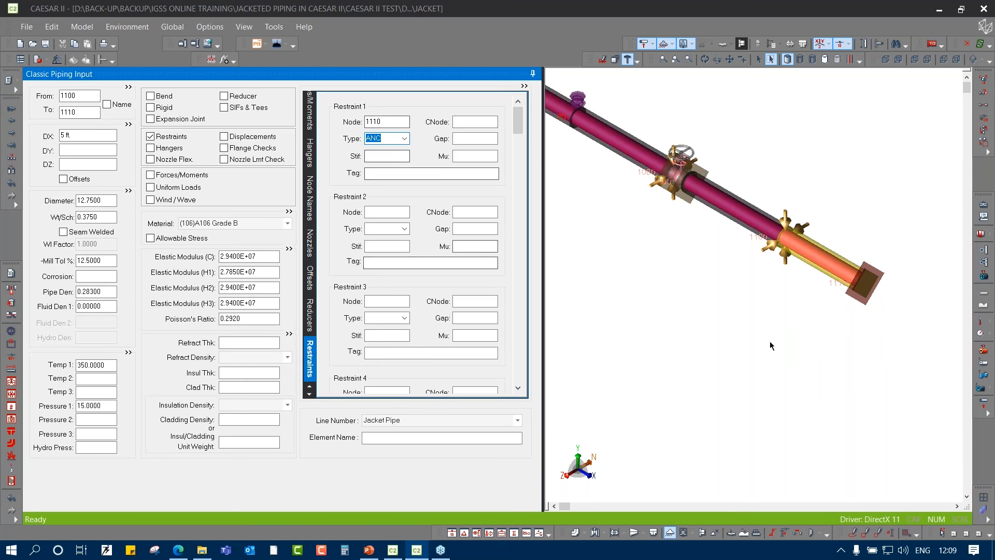
click(770, 342)
Delete the duplicate jacket valve, rigid element 1080–1090
middle_drag(770, 342, 754, 360)
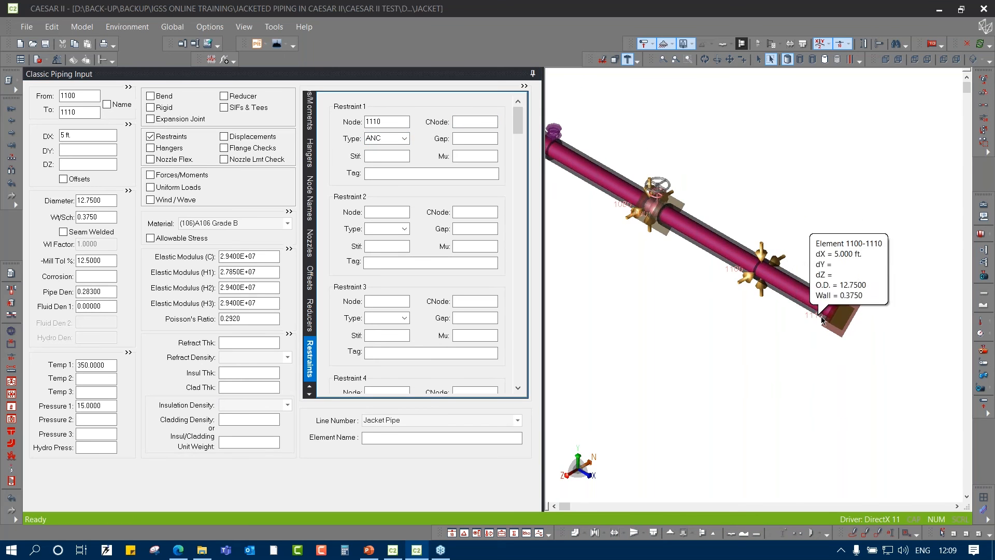
scroll(732, 346, down, 3)
middle_drag(673, 353, 740, 351)
scroll(705, 272, up, 2)
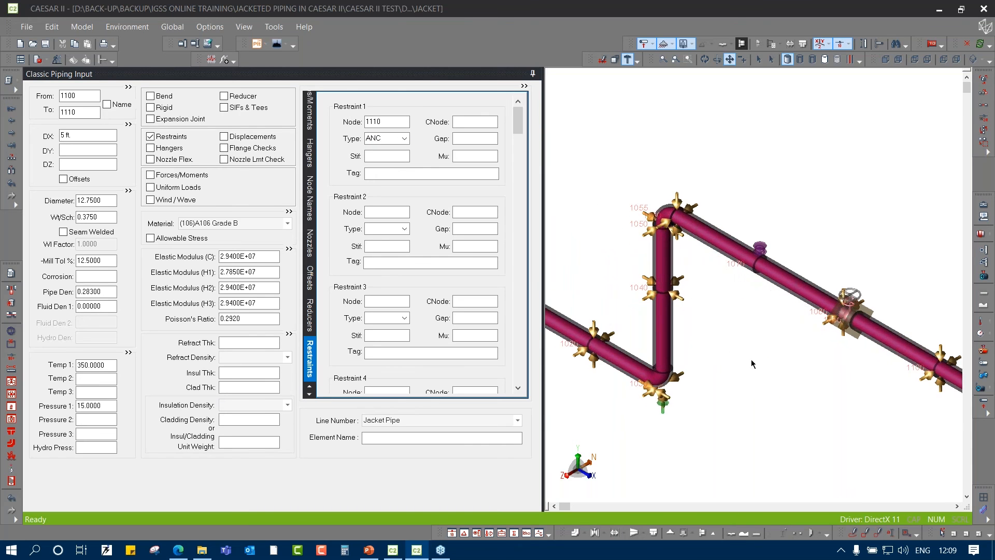
scroll(705, 300, up, 2)
scroll(705, 300, up, 6)
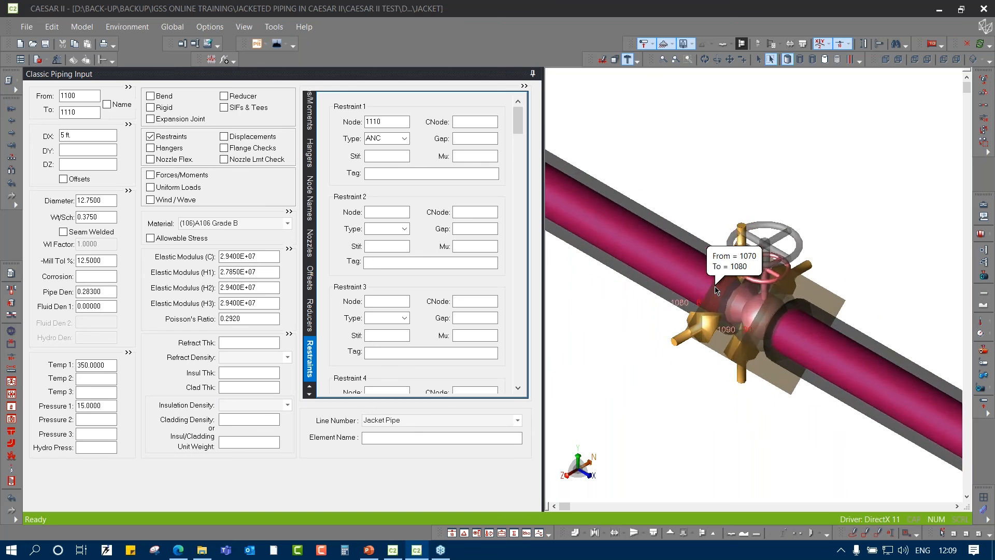
click(791, 299)
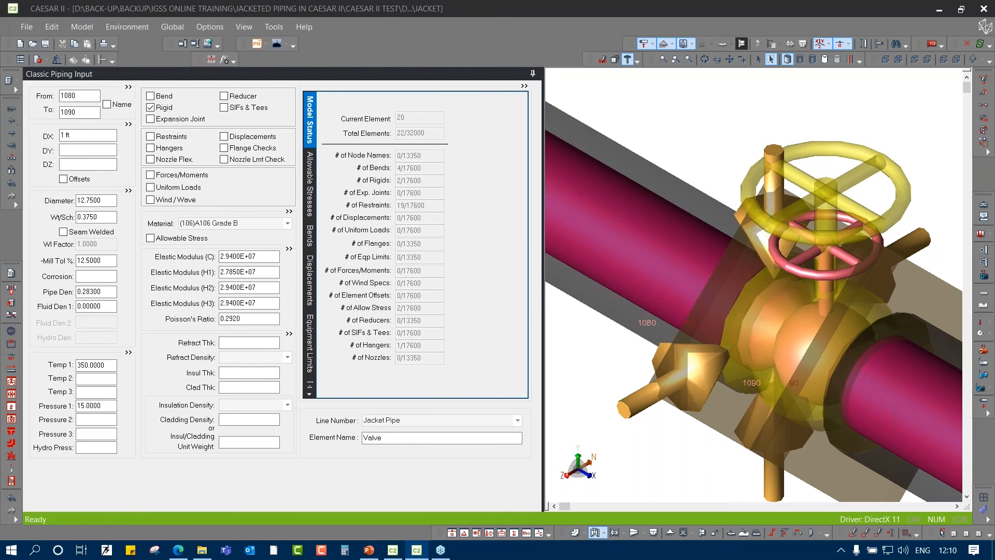
click(12, 303)
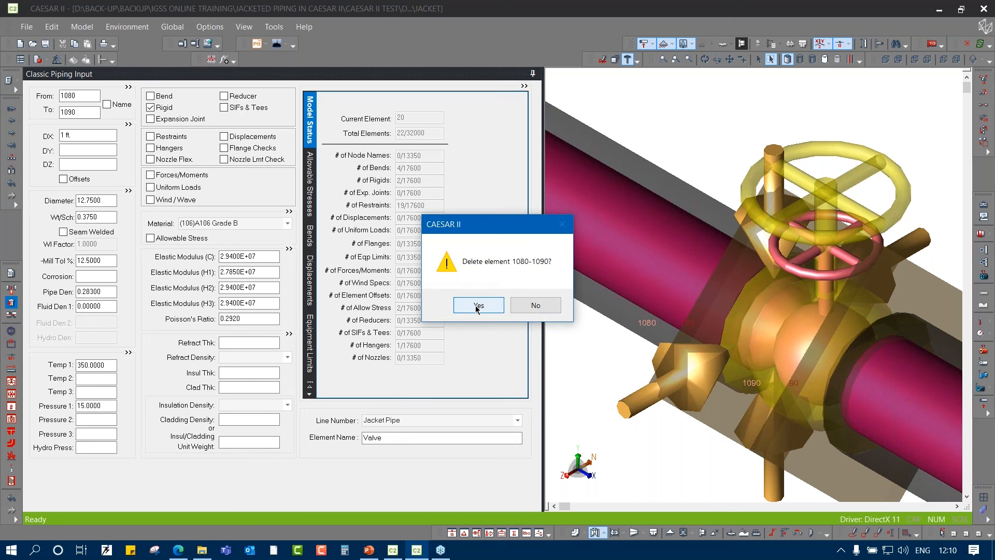
click(477, 304)
Run the error checker on the complete jacketed piping model
scroll(714, 211, down, 2)
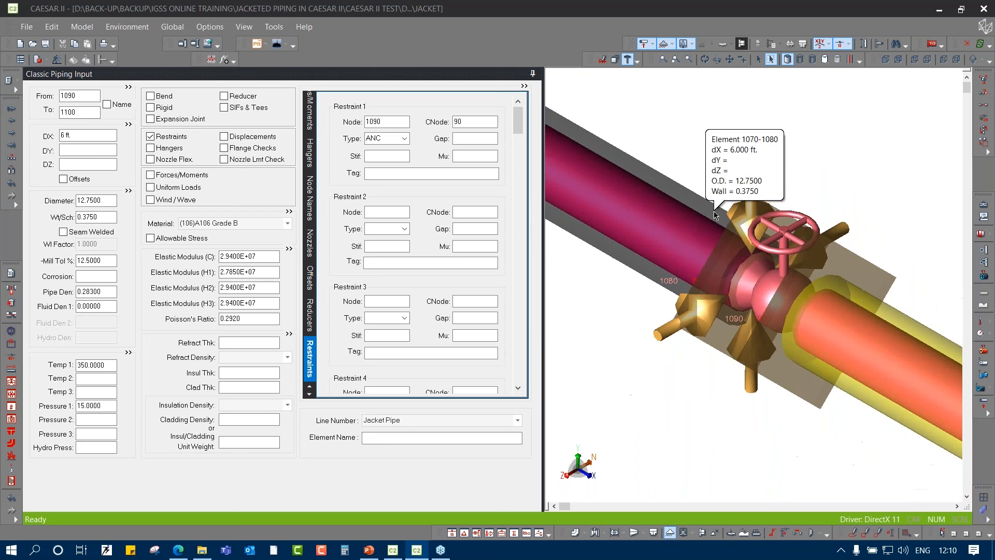
scroll(689, 365, down, 2)
middle_drag(688, 365, 718, 364)
click(705, 59)
drag(687, 343, 704, 325)
scroll(704, 332, down, 6)
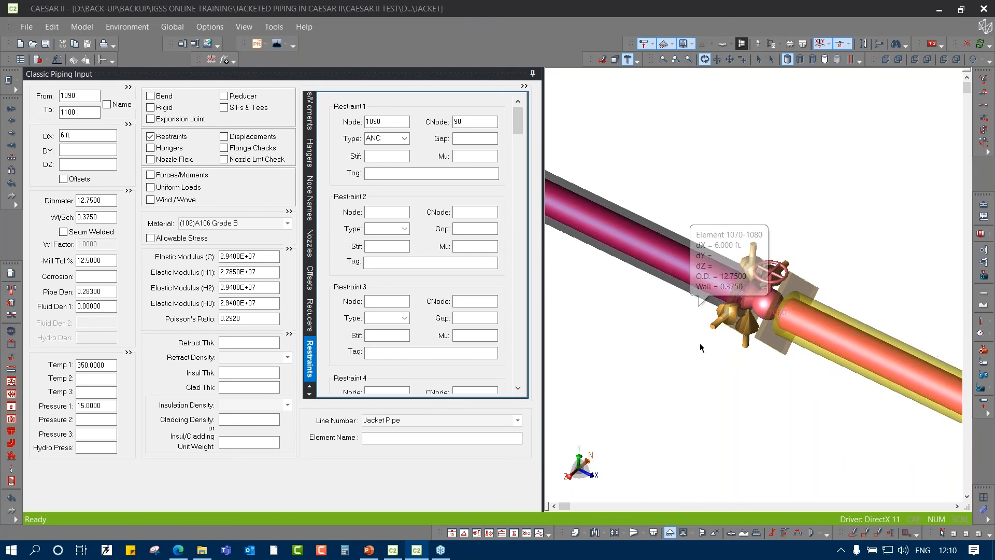
scroll(702, 343, down, 4)
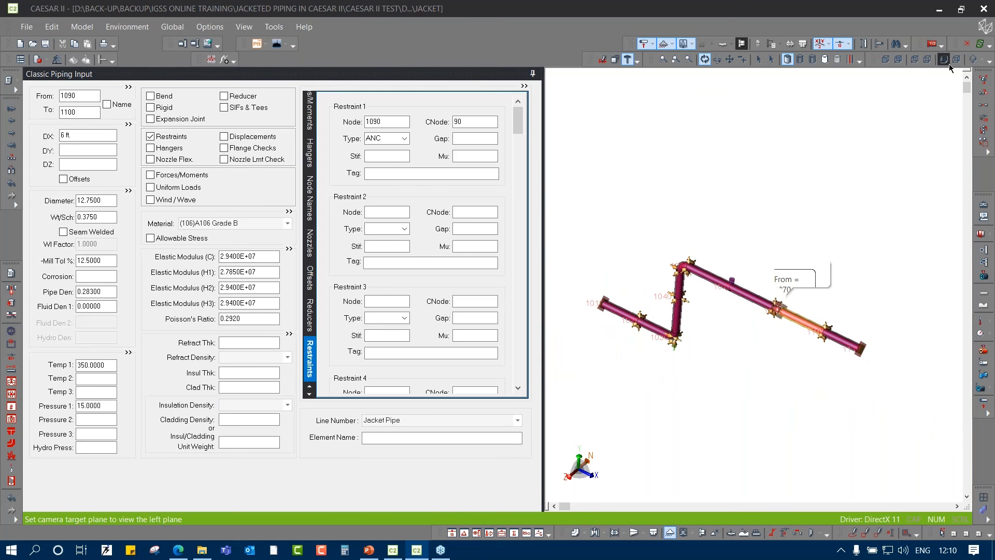
click(974, 59)
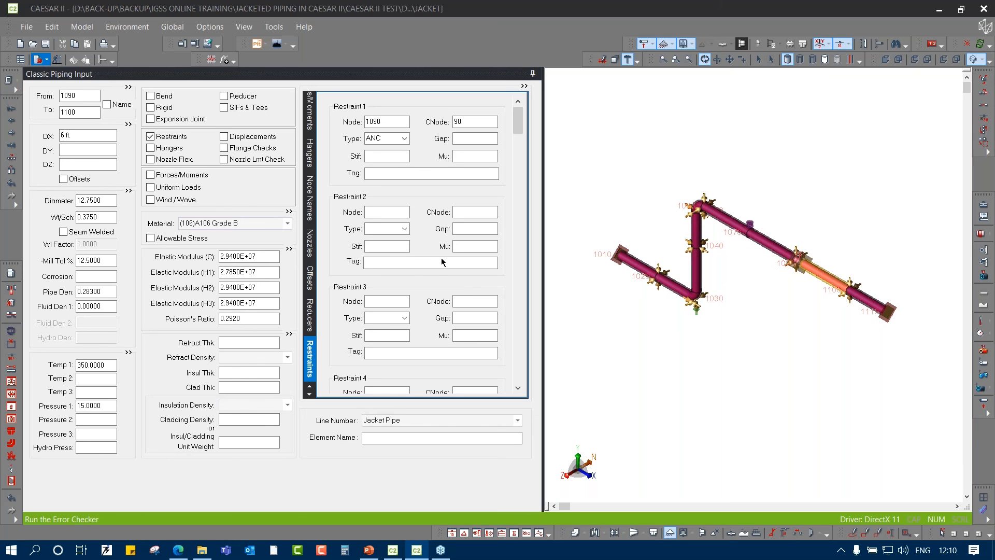
click(39, 59)
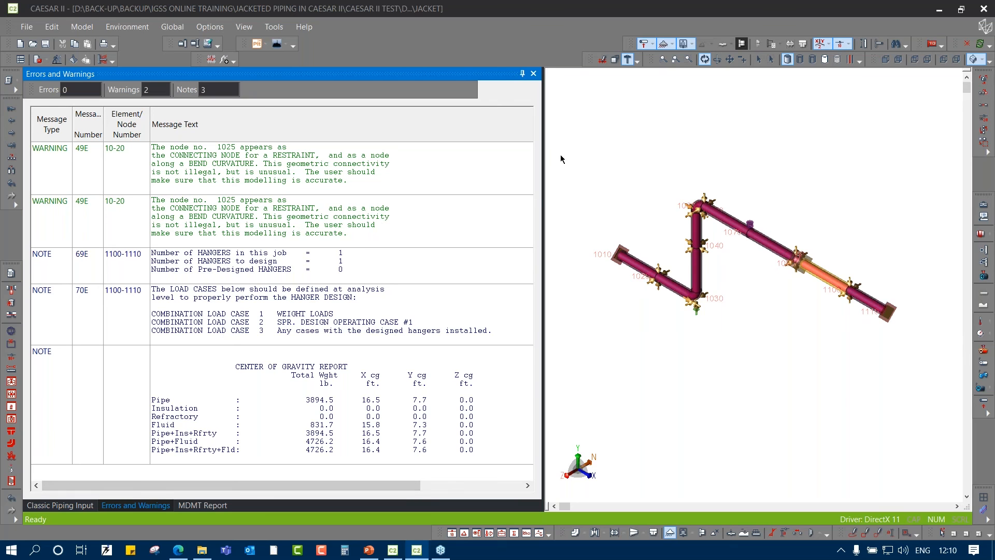
click(533, 73)
click(533, 73)
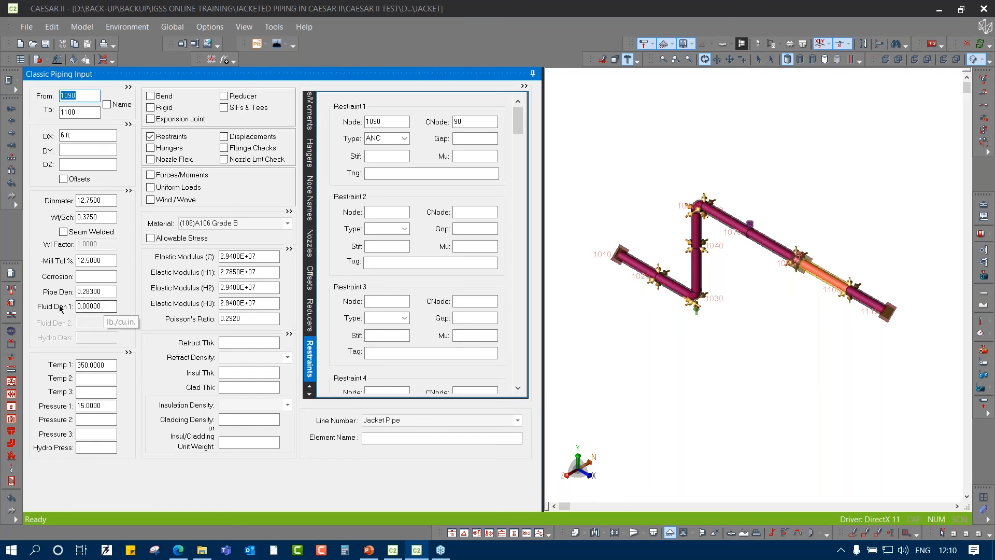
double_click(109, 306)
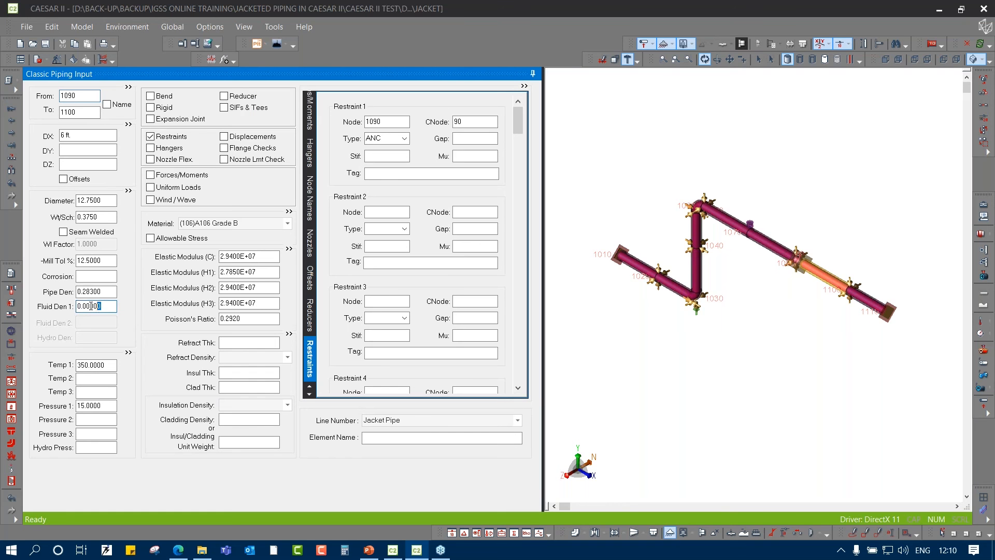
text(1s)
key(Tab)
double_click(99, 310)
text(0)
key(Tab)
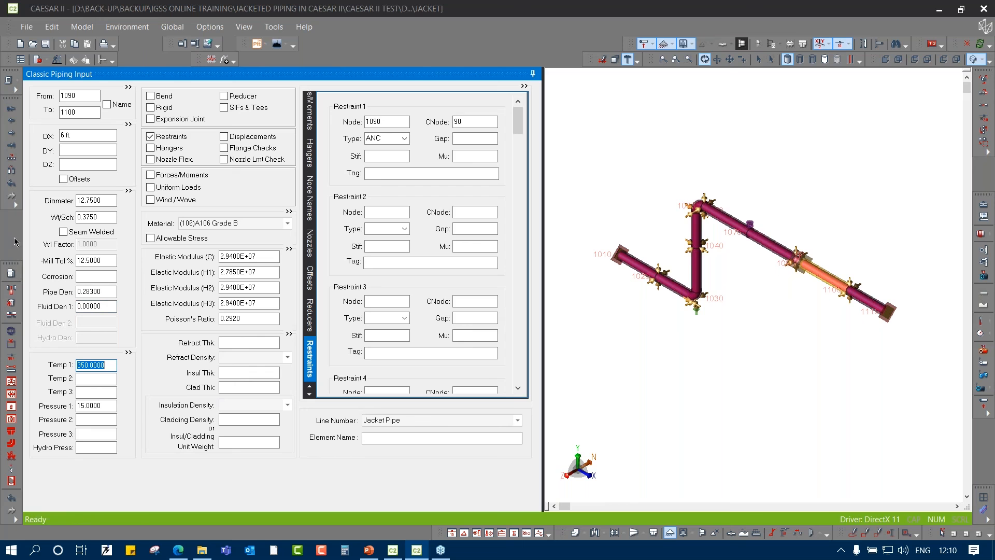
Try a fluid density of 1sg on jacket element 1010–1020 and rerun the error checker
click(637, 262)
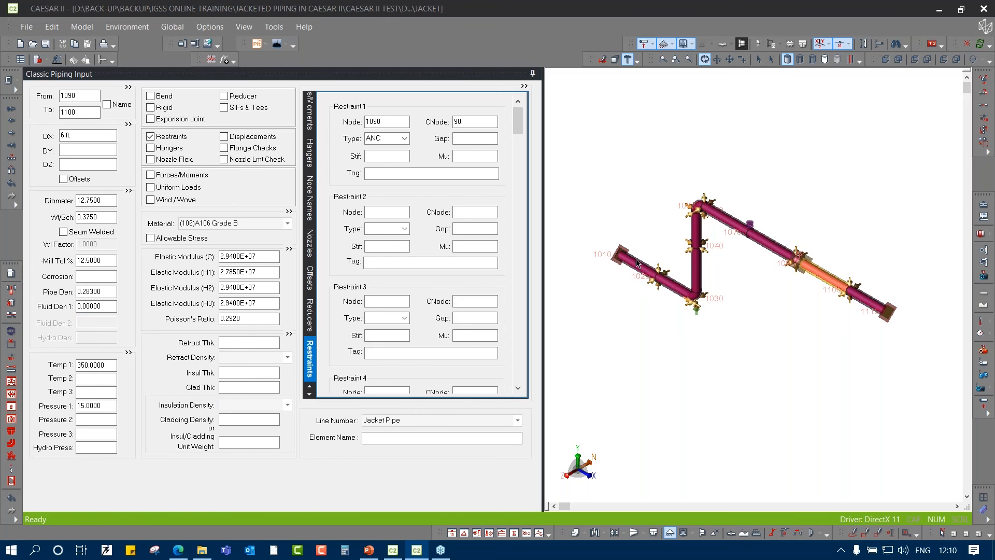
click(636, 262)
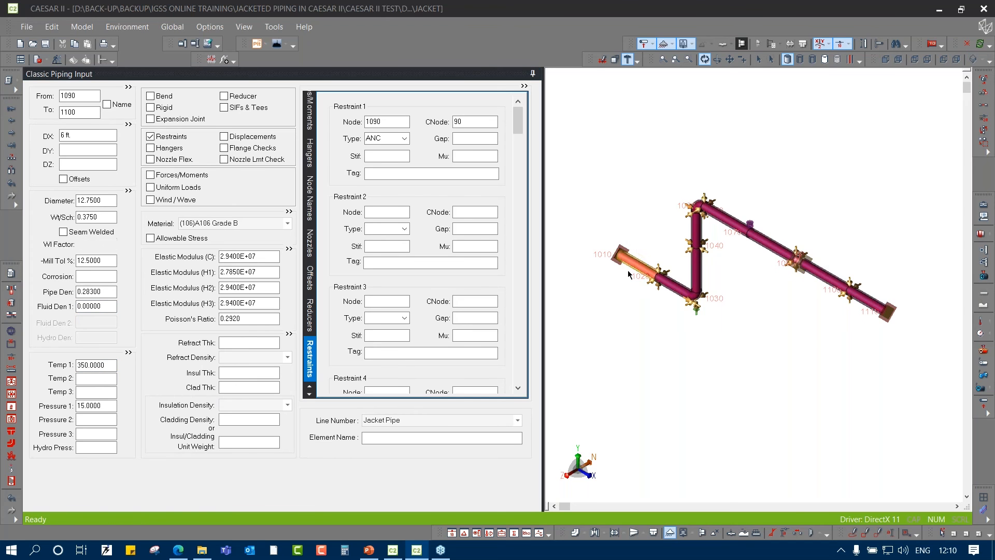
click(113, 309)
text(1sg)
key(Tab)
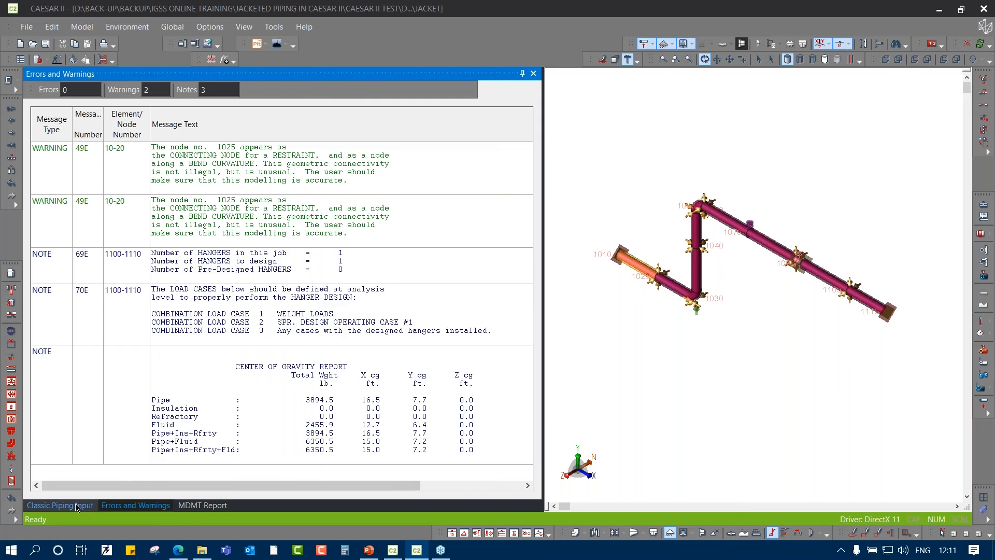
Set the fluid density of jacket element 1010–1020 to 0 and run the error checker again
click(60, 505)
click(98, 306)
double_click(98, 306)
text(0)
key(Tab)
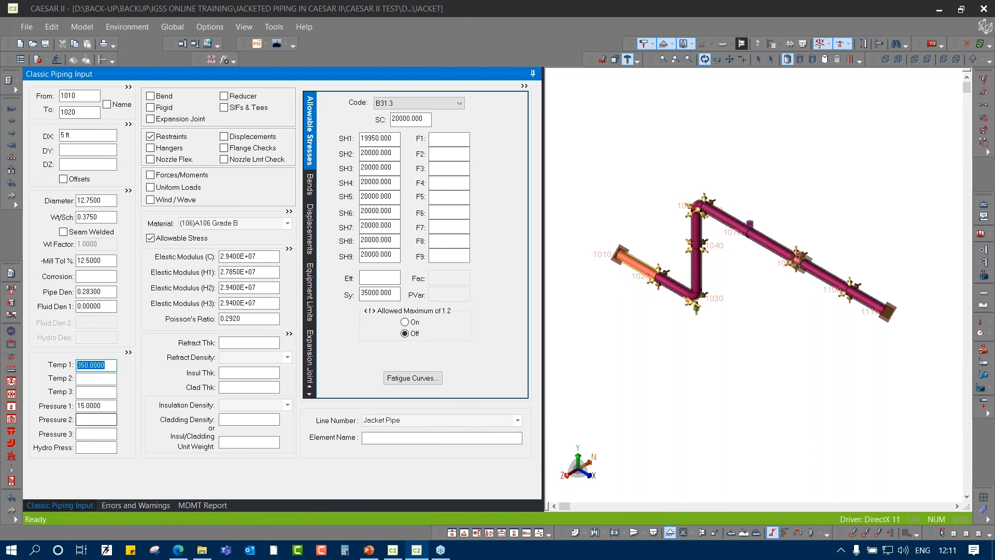
click(38, 60)
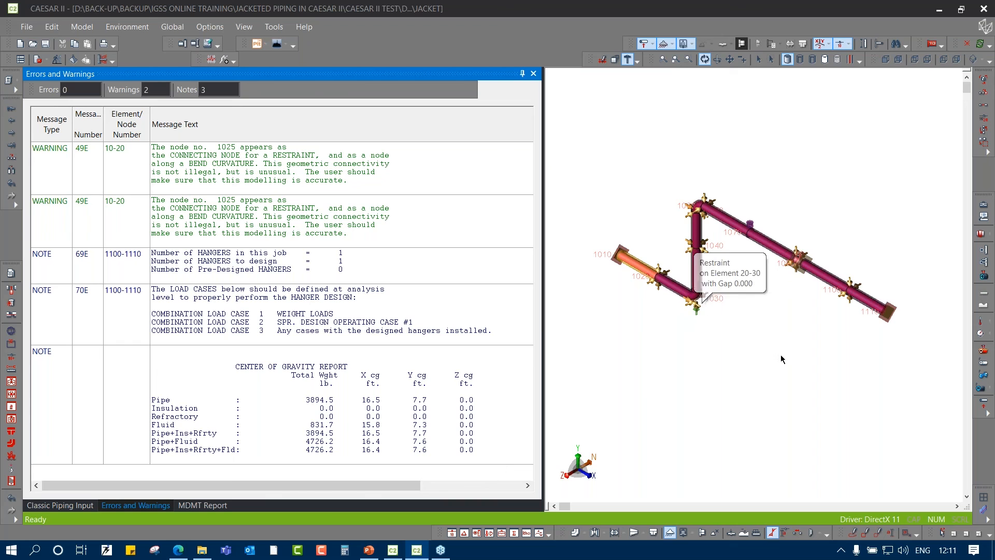
middle_drag(780, 355, 760, 335)
click(54, 506)
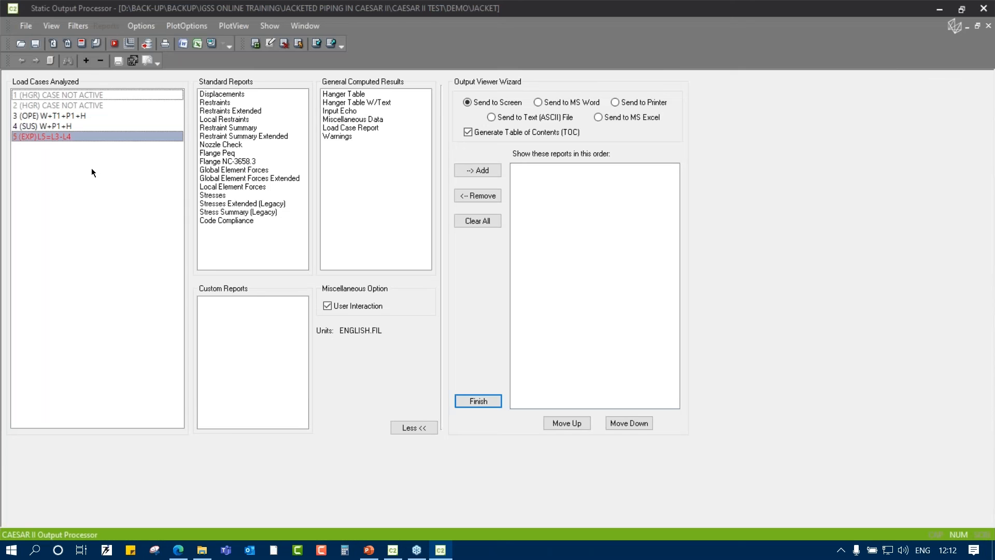
Generate the on-screen Stresses reports for load cases 4 (SUS) W+P1+H and 5 (EXP) L5=L3-L4
click(75, 117)
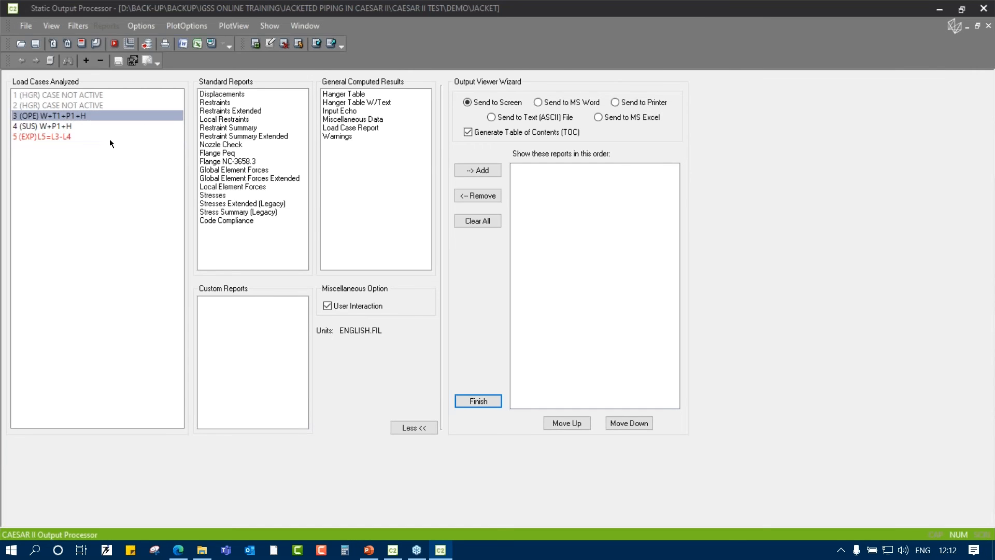
drag(60, 129, 63, 137)
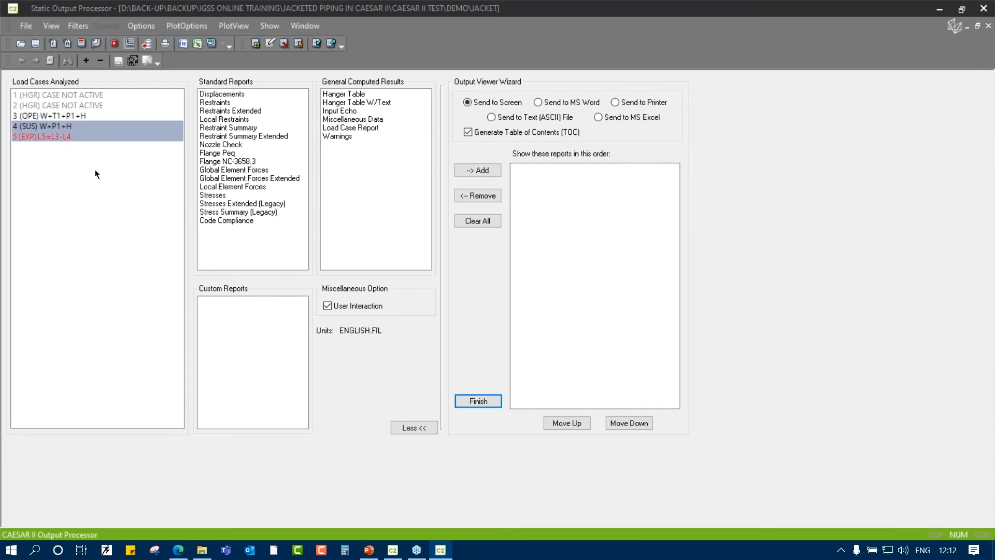
click(216, 196)
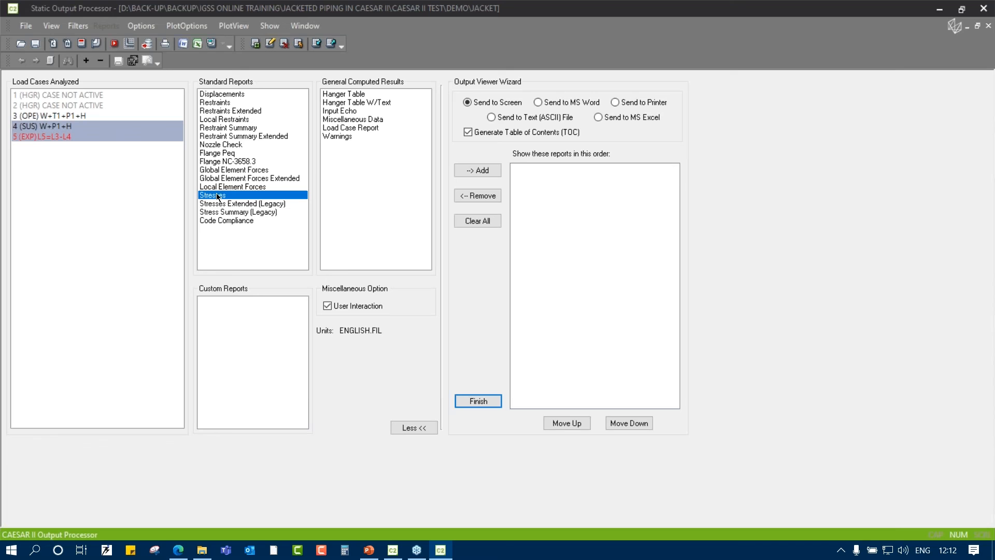
click(207, 48)
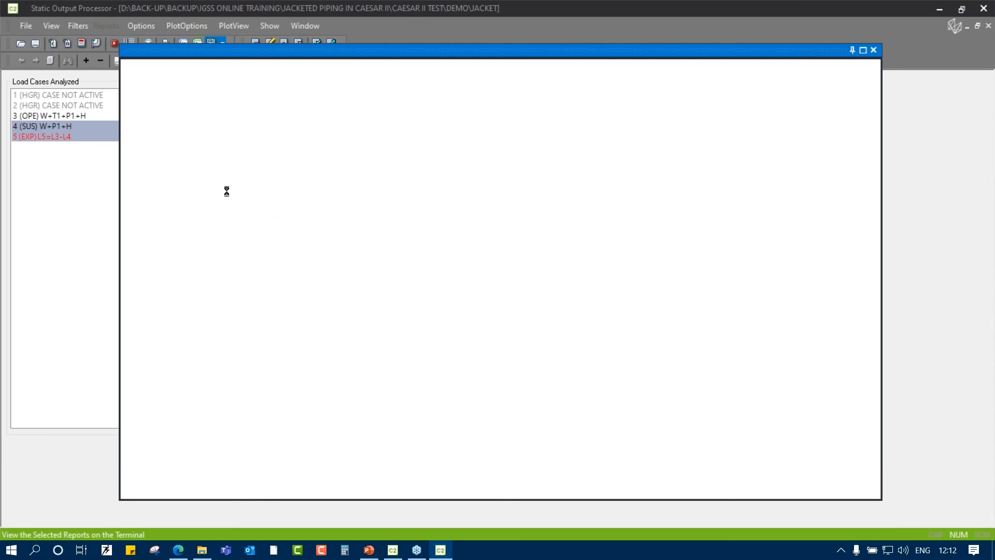
Review the sustained and expansion stress reports for code stress ratios at core and jacket nodes, and close the report window
scroll(249, 233, down, 5)
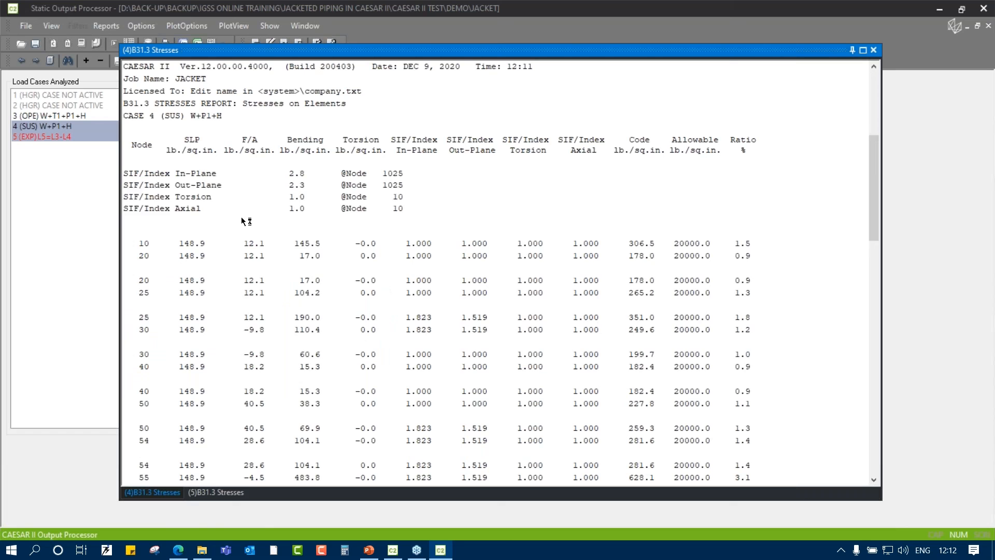
click(202, 493)
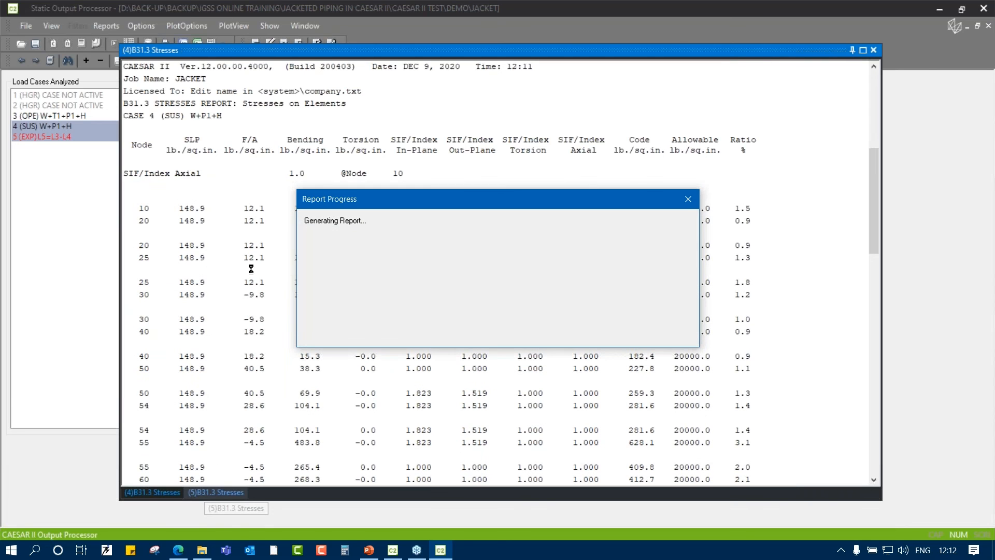
scroll(188, 341, down, 4)
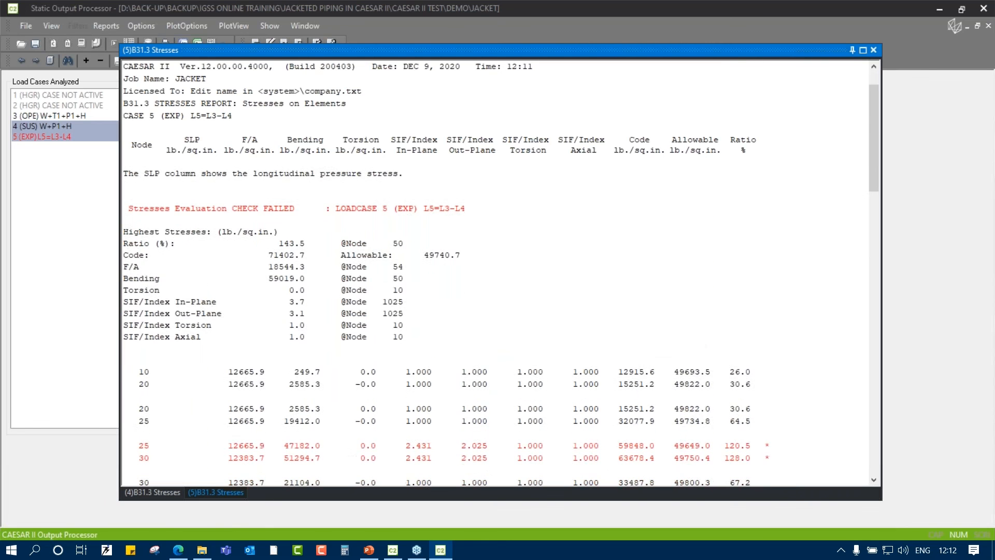
scroll(187, 340, down, 5)
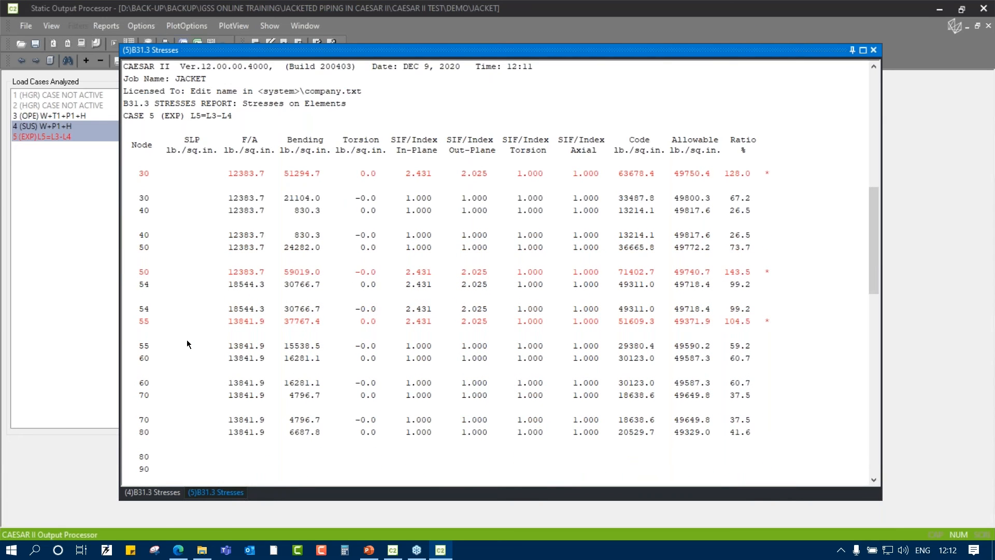
scroll(187, 340, down, 15)
scroll(187, 340, up, 15)
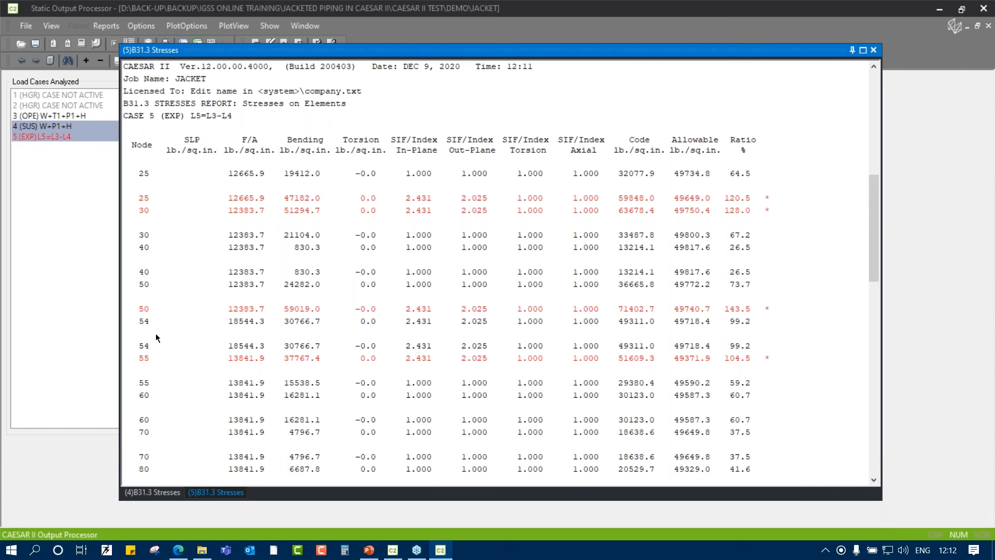
scroll(156, 338, up, 5)
scroll(156, 337, down, 8)
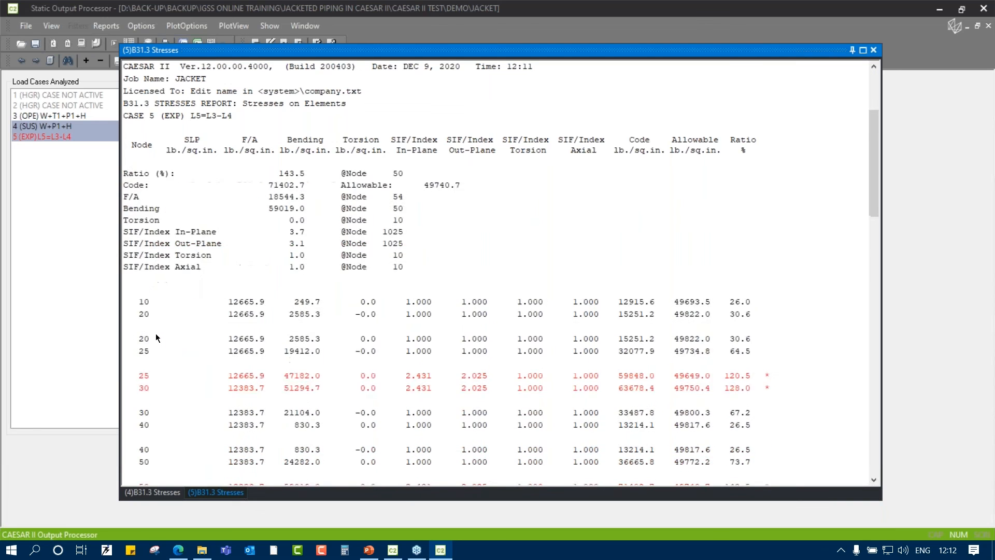
scroll(156, 335, down, 12)
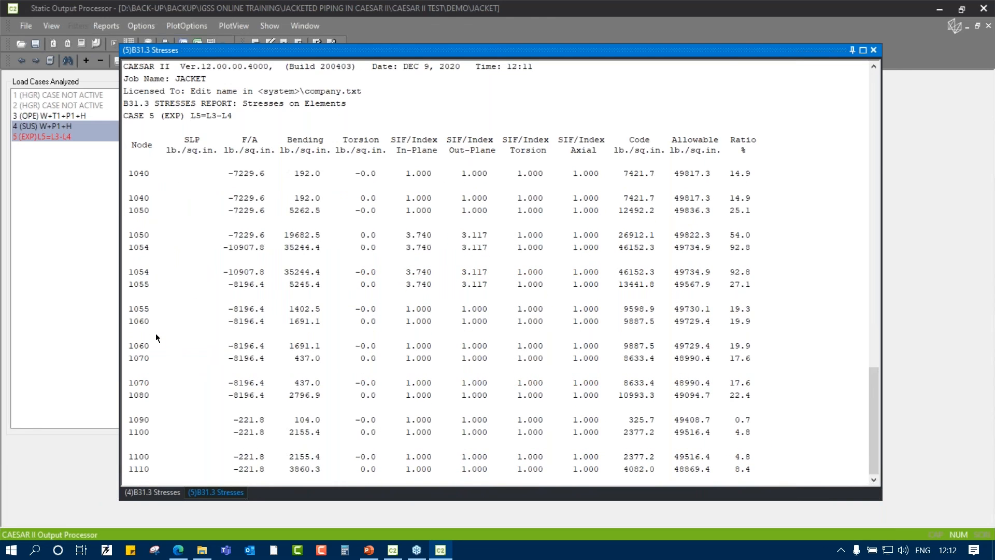
scroll(156, 336, up, 15)
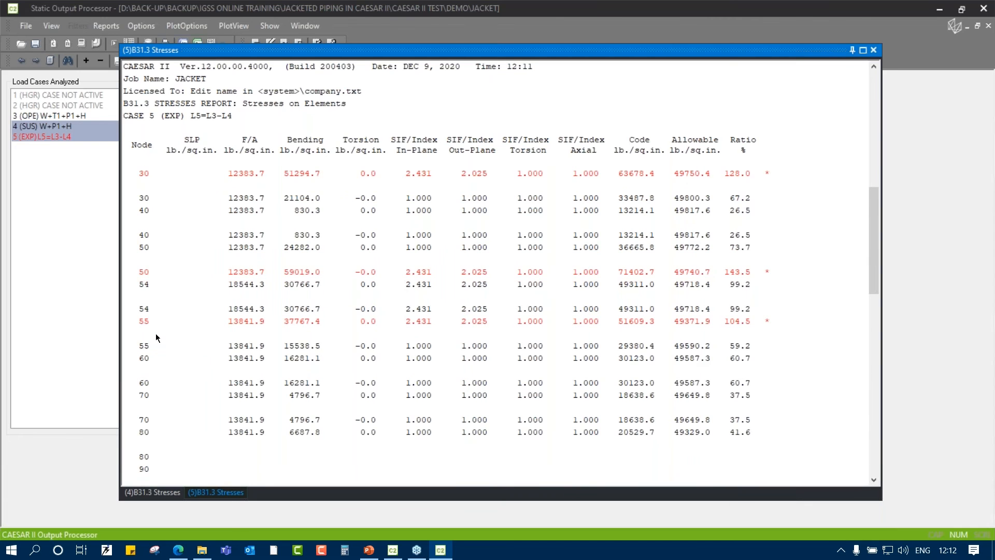
scroll(241, 328, up, 5)
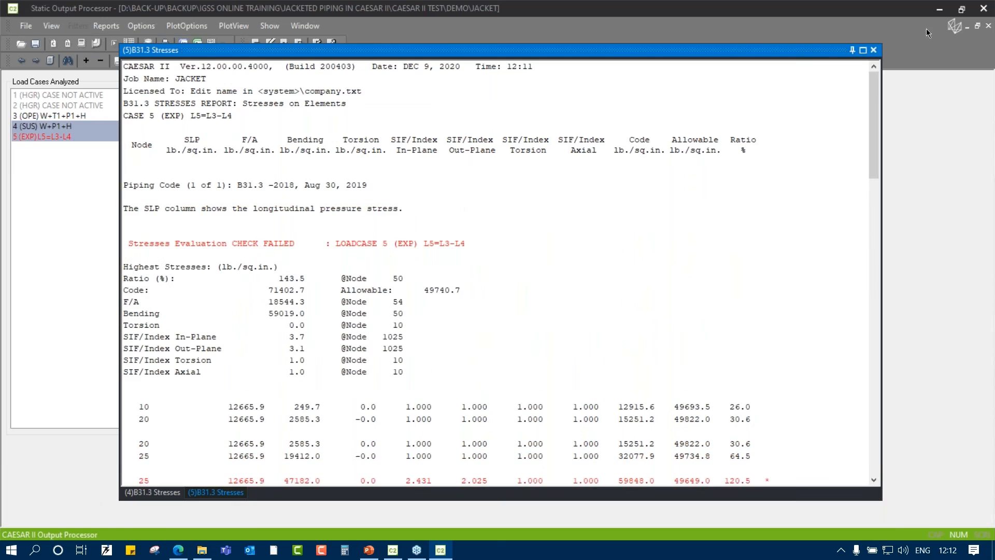
click(876, 54)
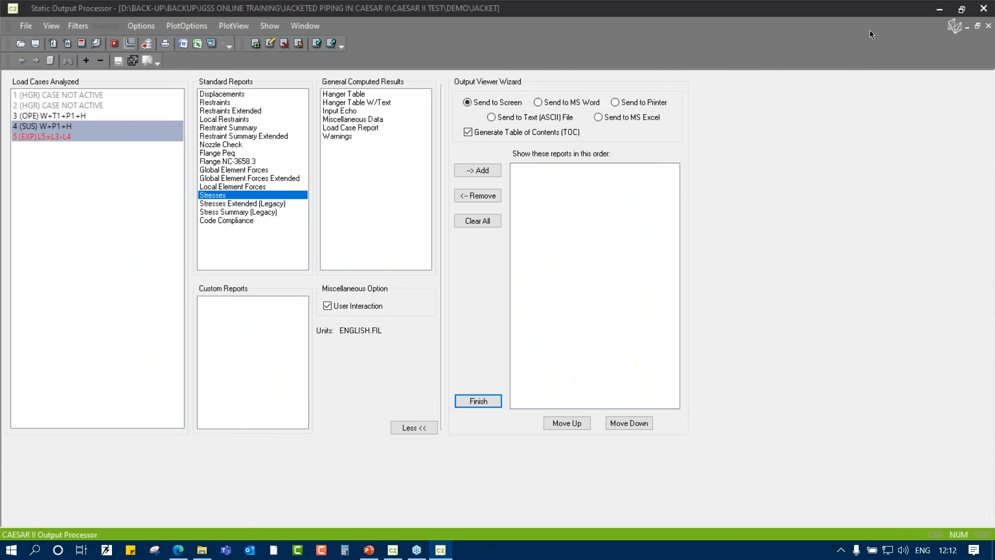
Return to the piping input and inspect the jacketed model's spider restraints and bend around nodes 1020 and 1030
click(939, 12)
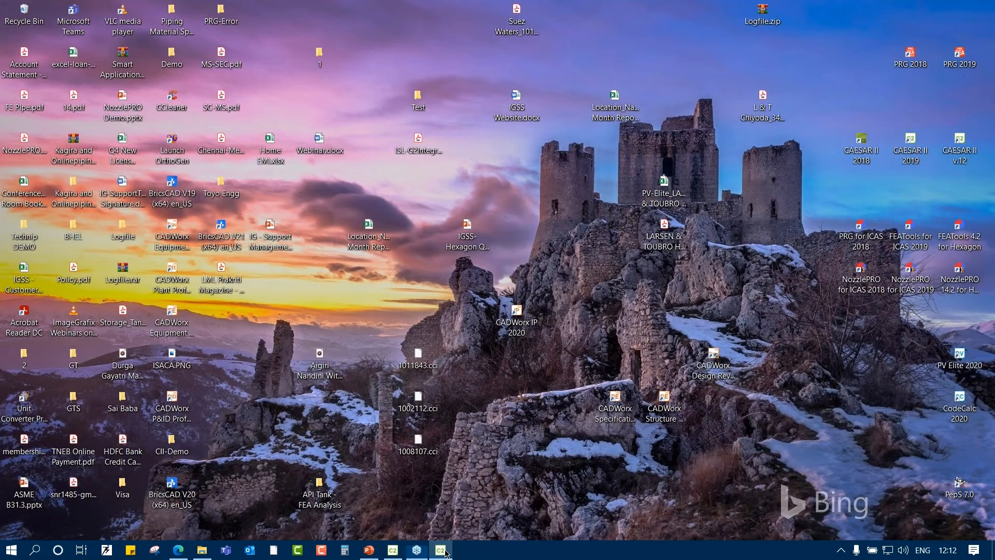
click(441, 550)
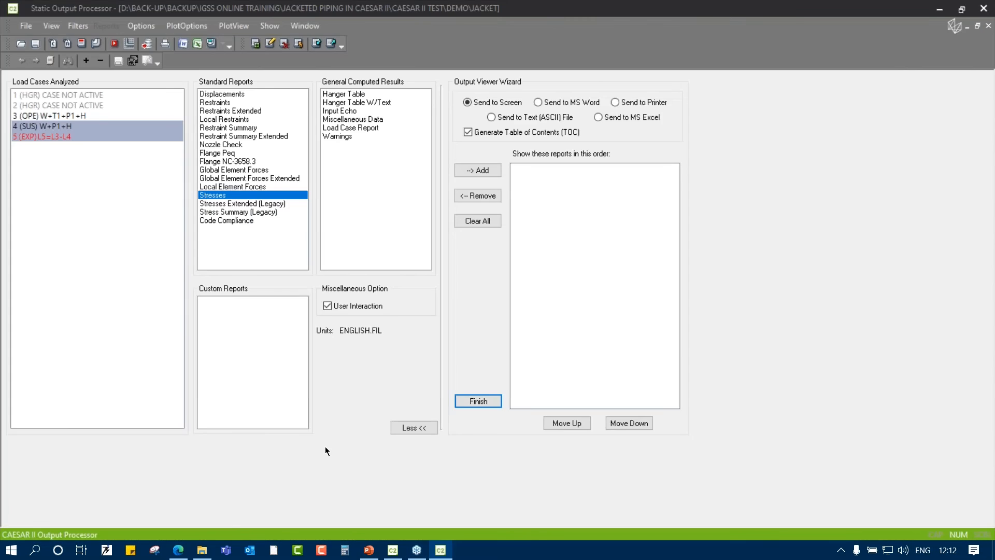
click(99, 45)
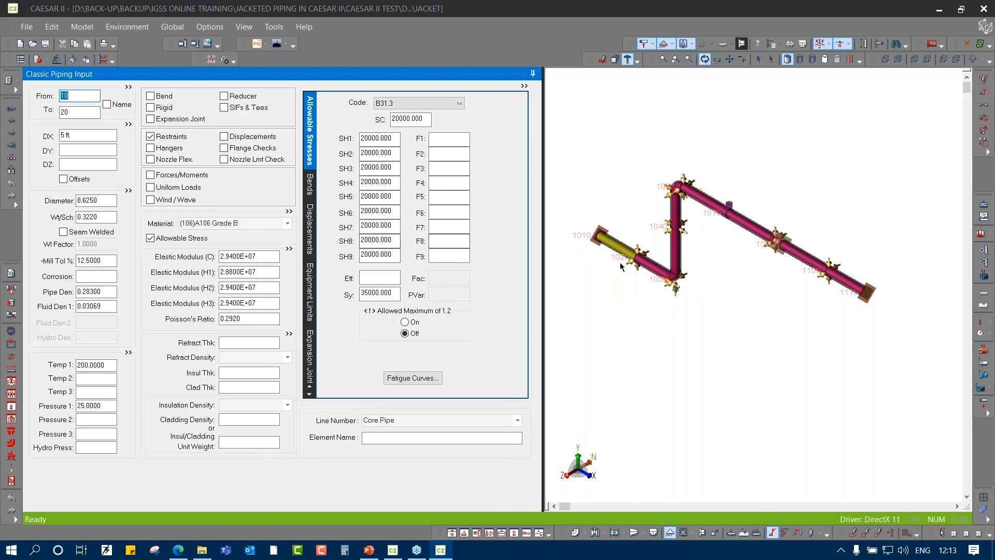
scroll(621, 267, up, 5)
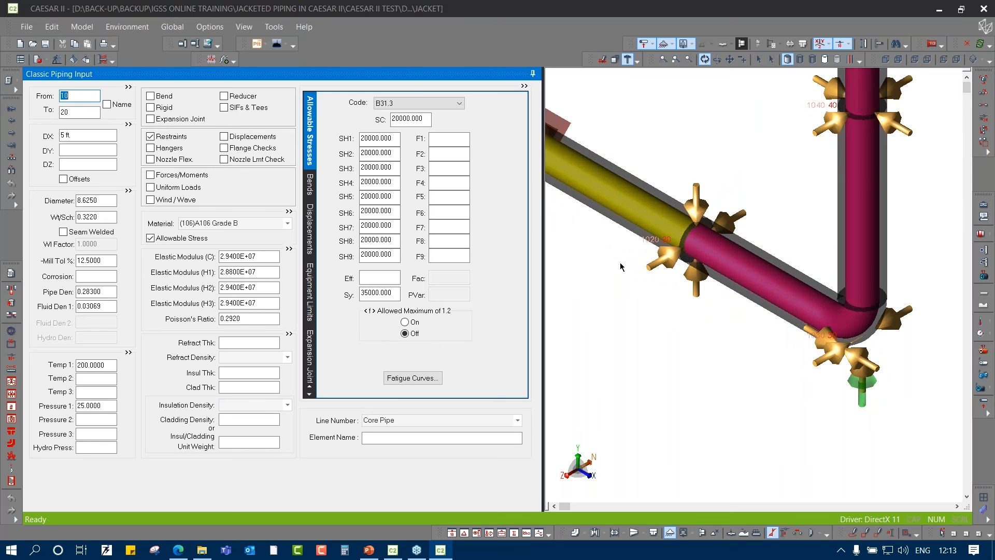
scroll(621, 267, down, 5)
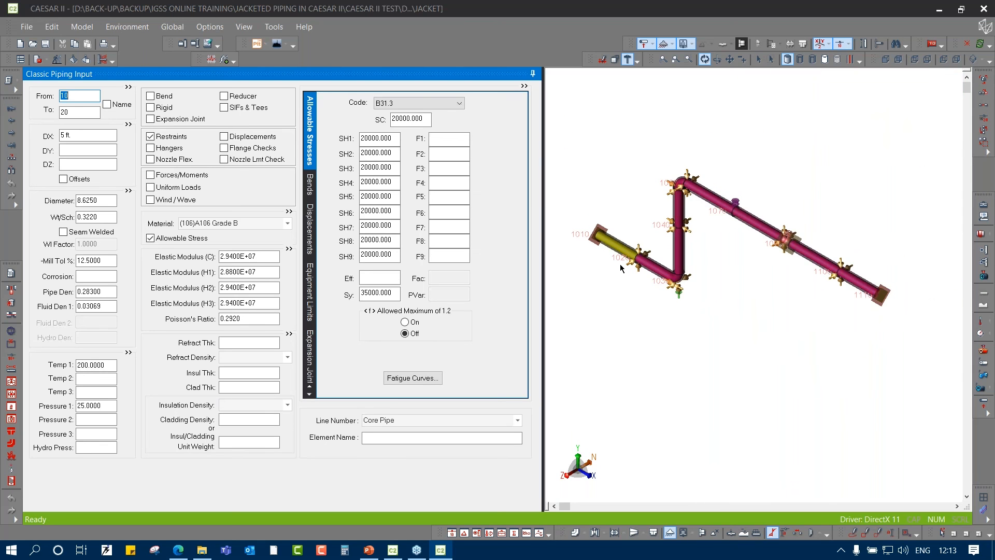
mouse_move(641, 254)
Switch to the PowerPoint presentation, start its slide show and advance to the Model Verification slide
click(370, 550)
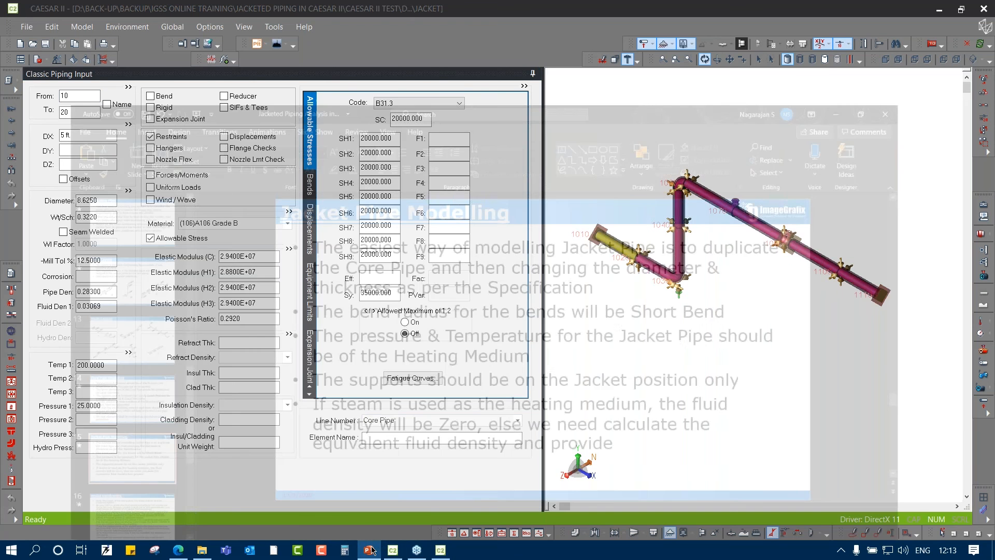
click(855, 533)
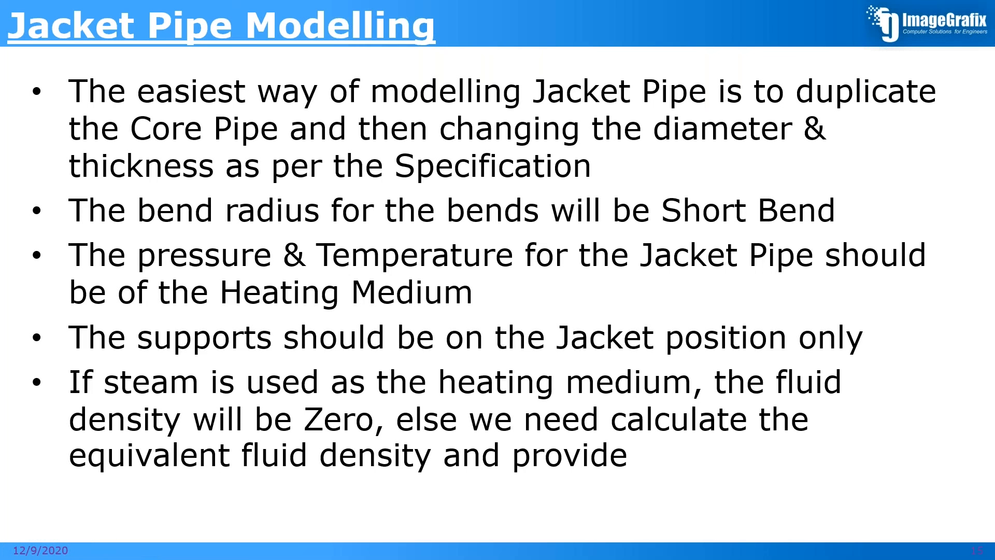
key(Right)
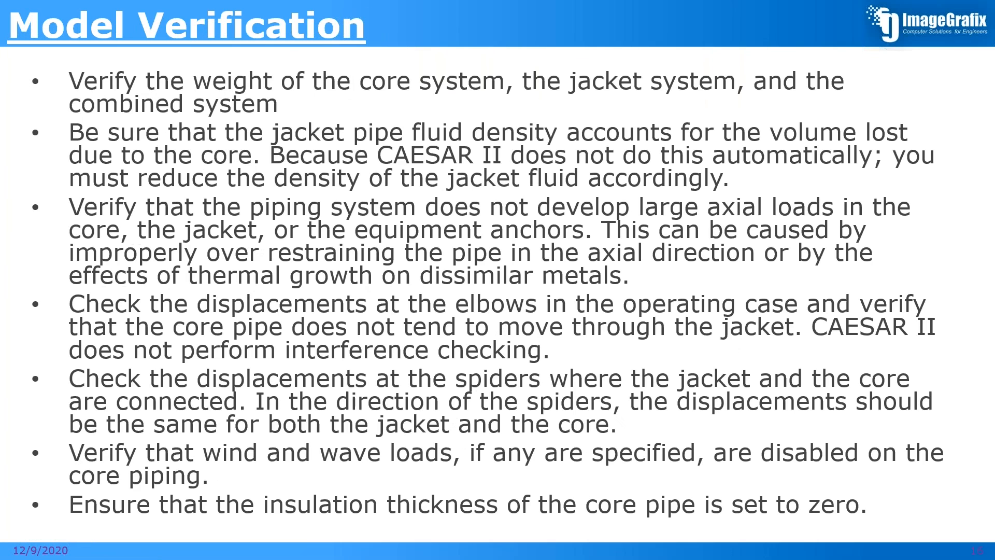